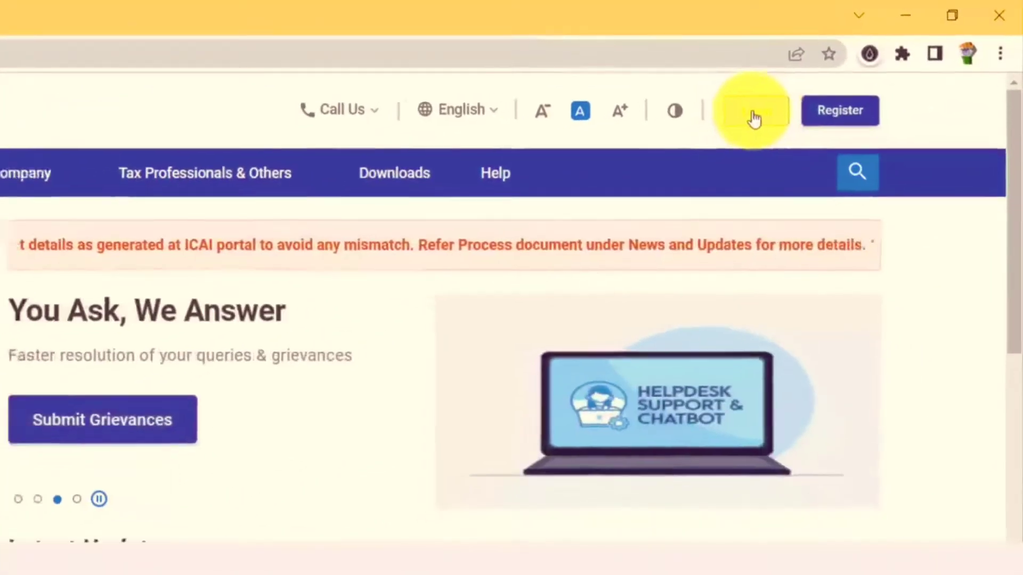
# Go to the e-Filing login page from the homepage header.
pyautogui.click(754, 119)
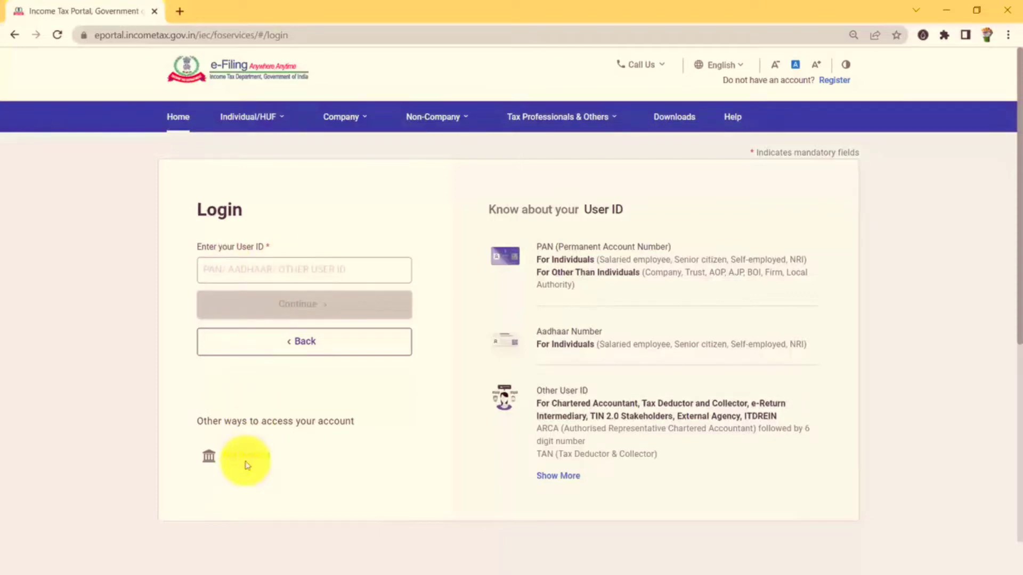
# Enter the taxpayer's PAN as User ID, continue, and confirm the secure access message.
pyautogui.click(258, 269)
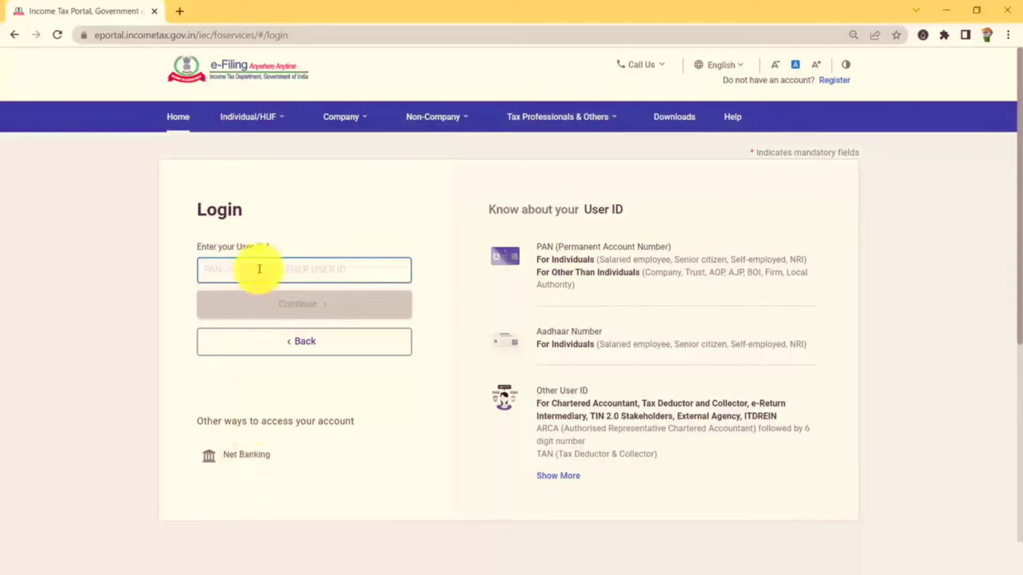
pyautogui.hotkey('ctrl', 'v')
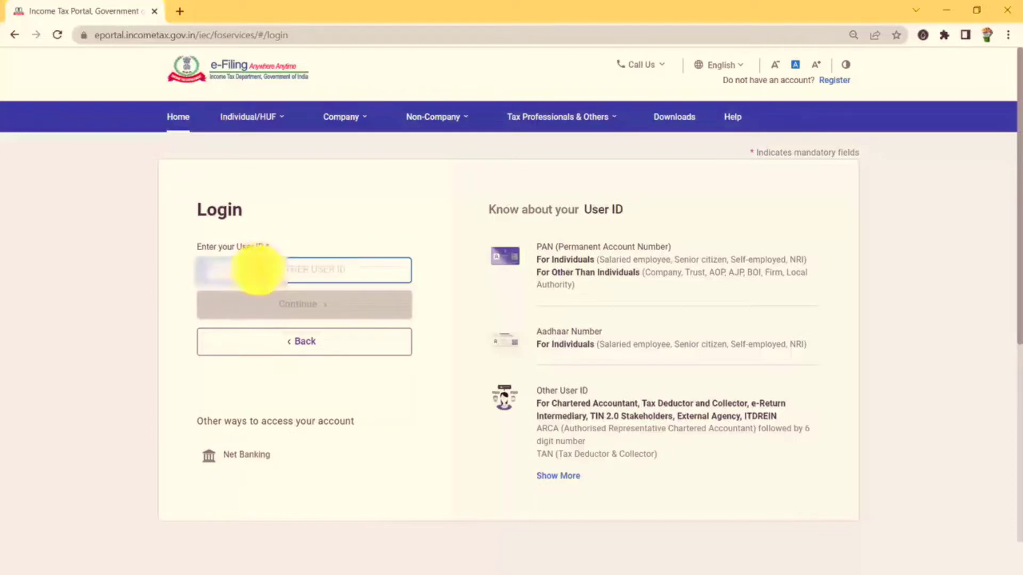
pyautogui.click(293, 308)
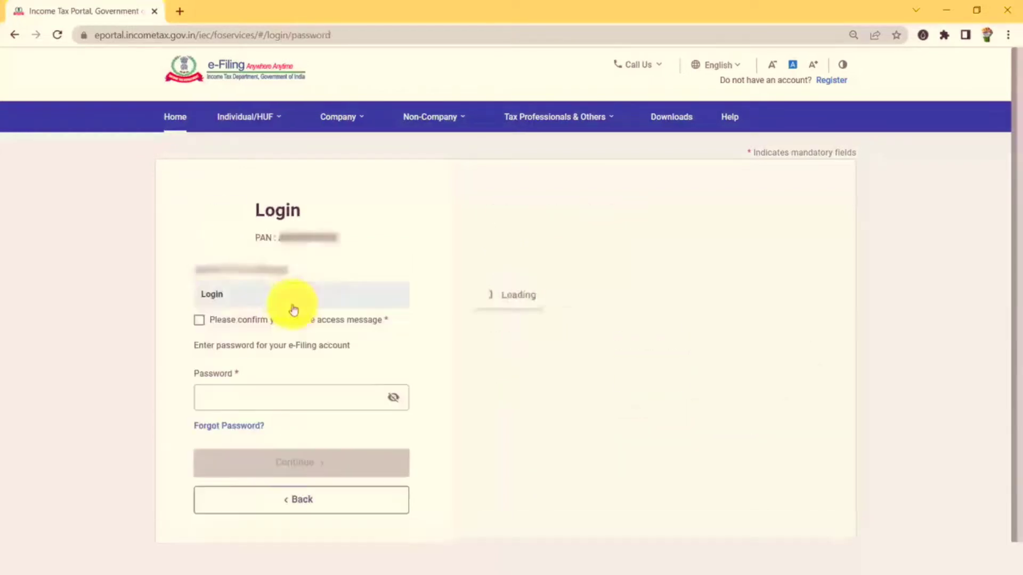
pyautogui.click(204, 322)
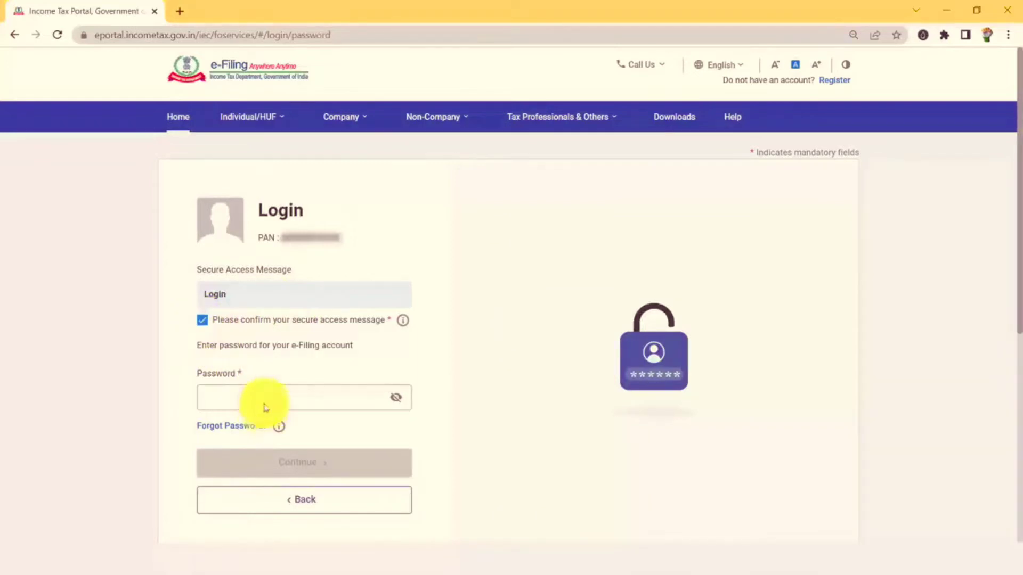
pyautogui.click(267, 398)
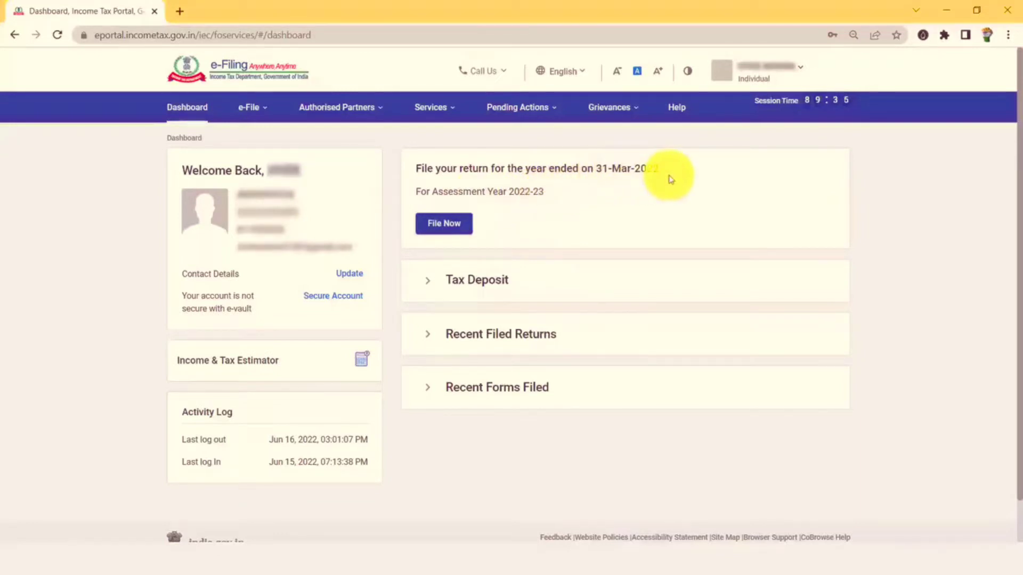
# Start a new online filing for A.Y. 2022-23 instead of resuming the saved draft.
pyautogui.click(449, 228)
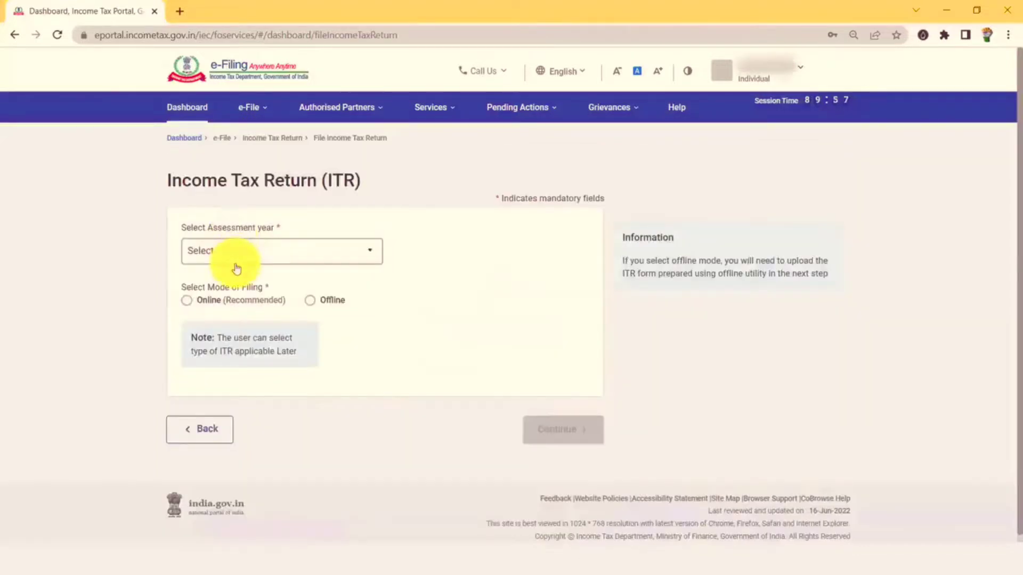
pyautogui.click(236, 262)
pyautogui.click(230, 305)
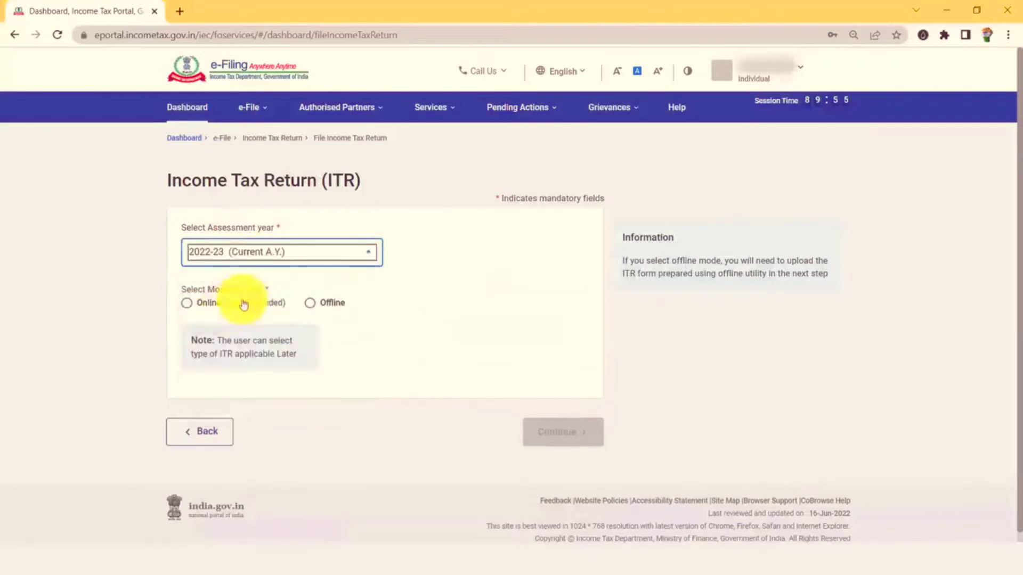
pyautogui.click(188, 306)
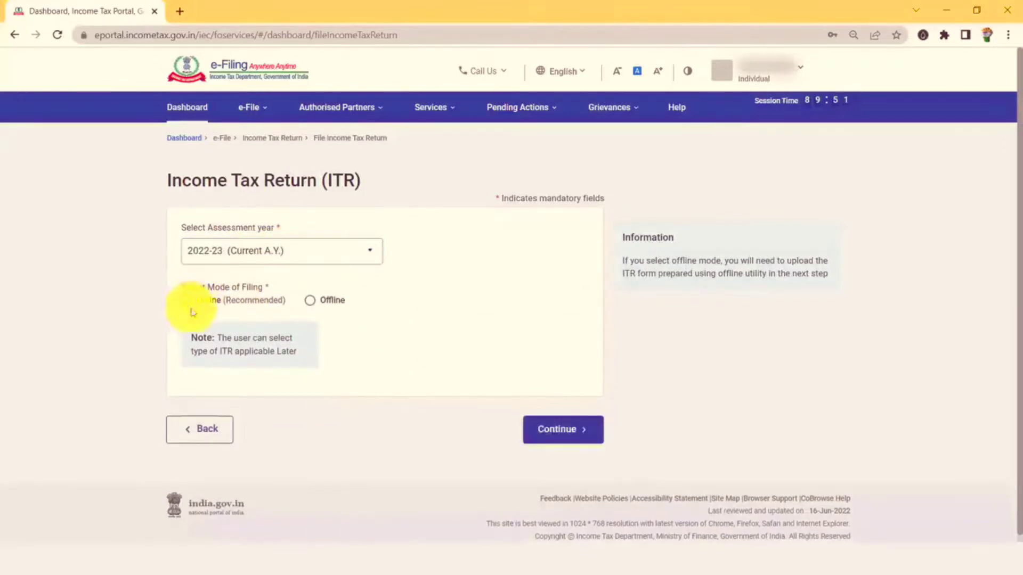
pyautogui.click(563, 432)
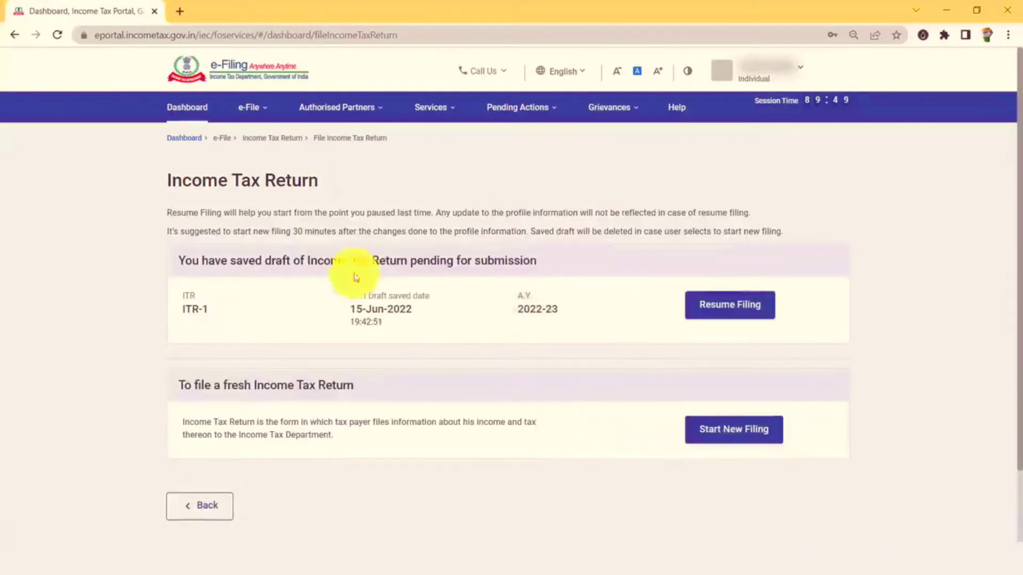
pyautogui.click(742, 437)
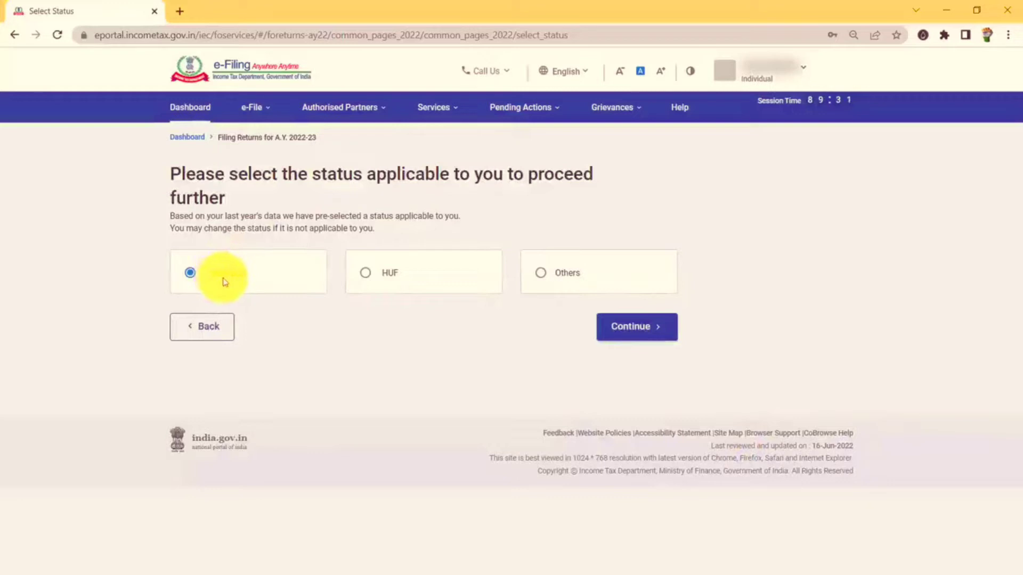
# Continue with Individual status and proceed with the ITR - 1 form.
pyautogui.click(646, 331)
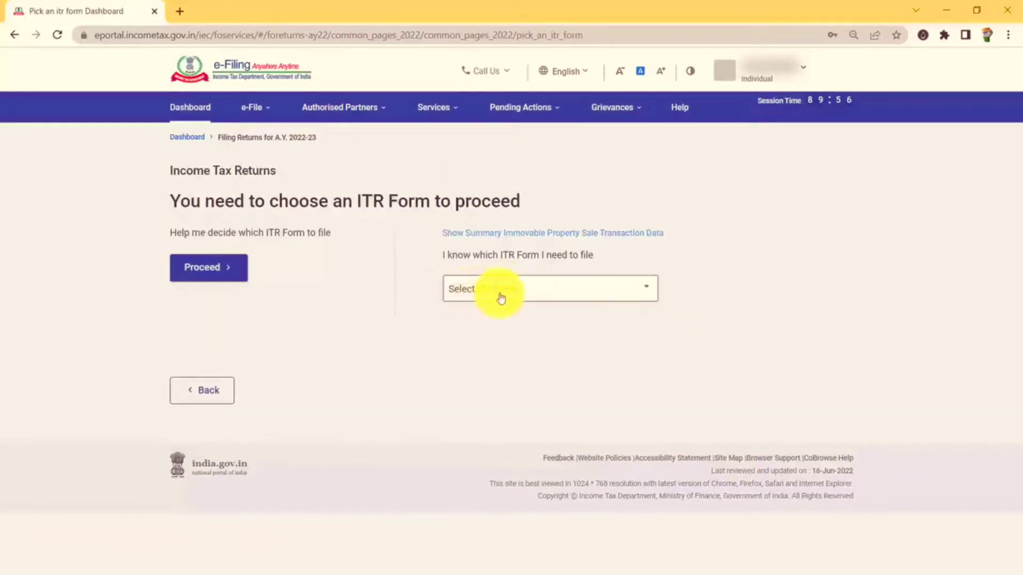
pyautogui.click(500, 298)
pyautogui.click(497, 347)
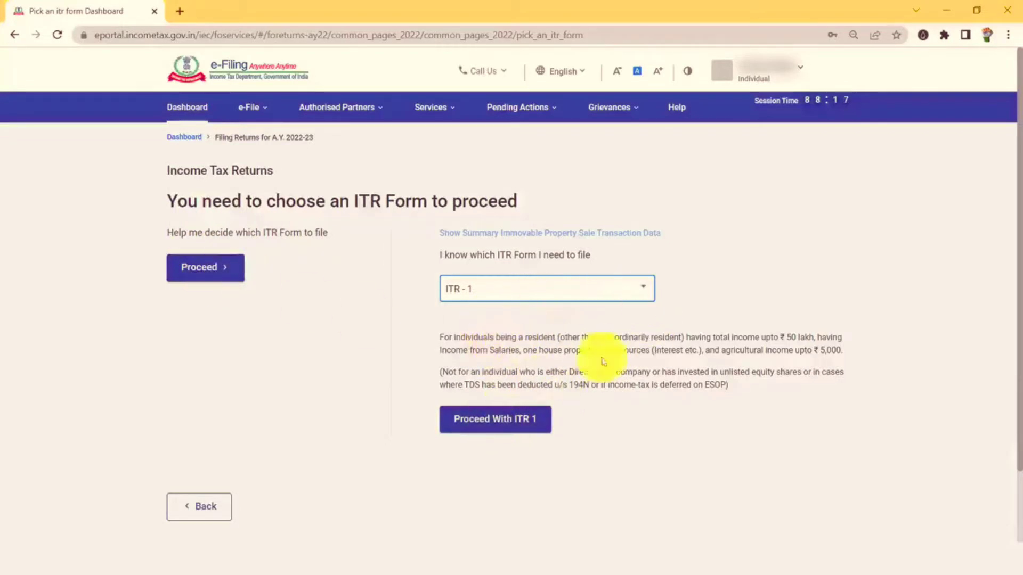
pyautogui.click(493, 420)
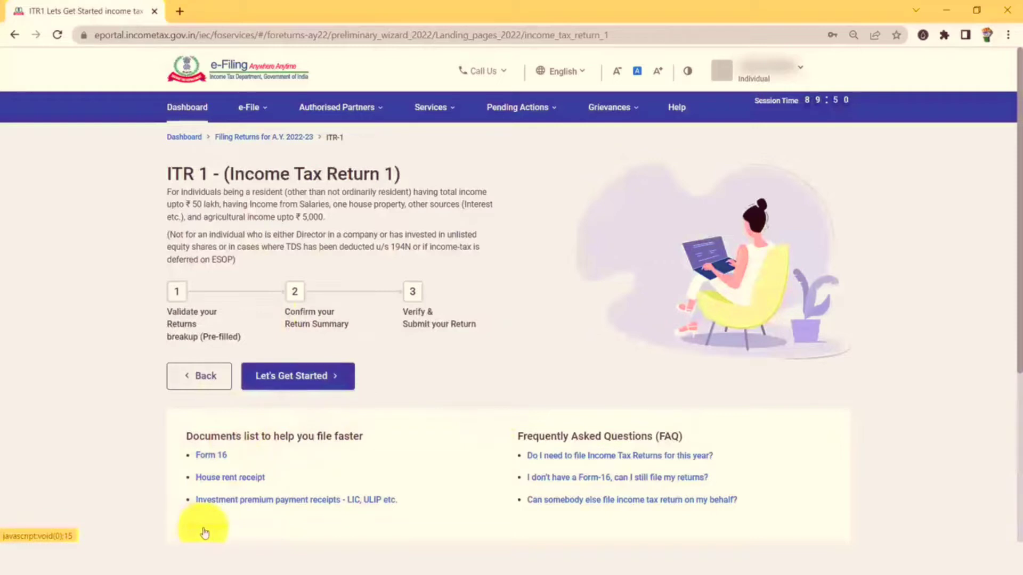
# Choose 'Taxable income is more than basic exemption limit' as the filing reason and continue.
pyautogui.click(316, 381)
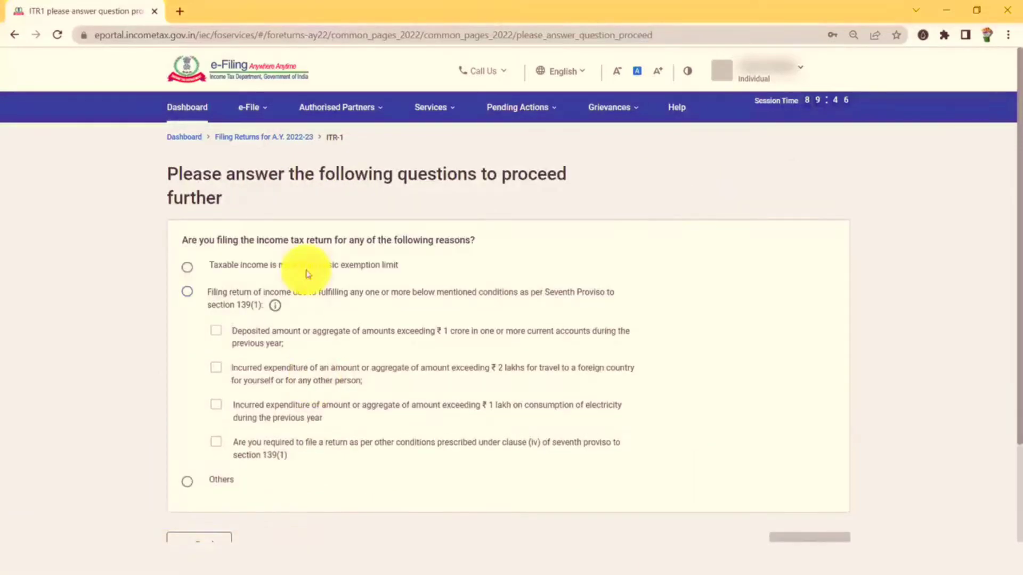
pyautogui.click(187, 270)
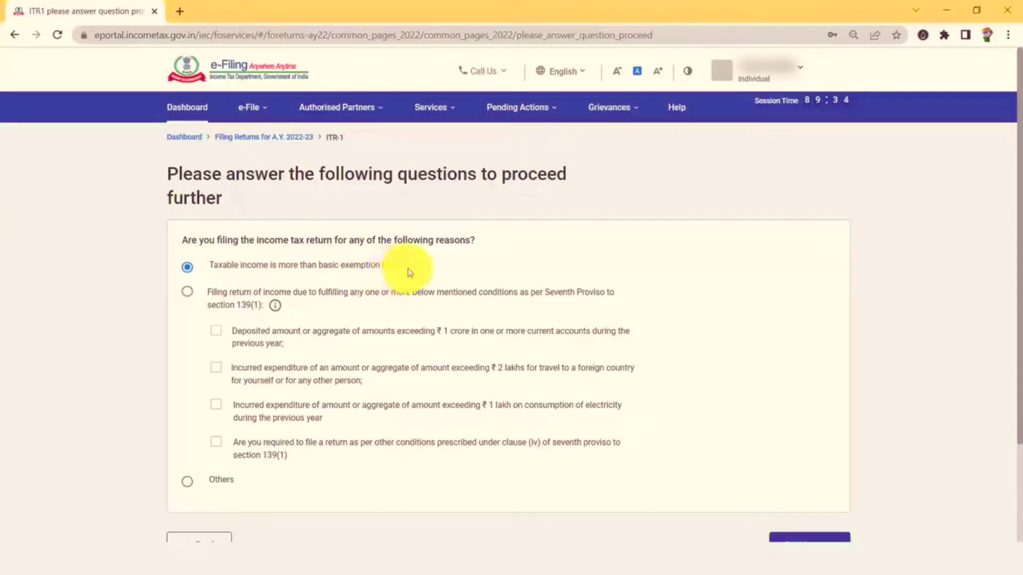
pyautogui.scroll(-1, 409, 272)
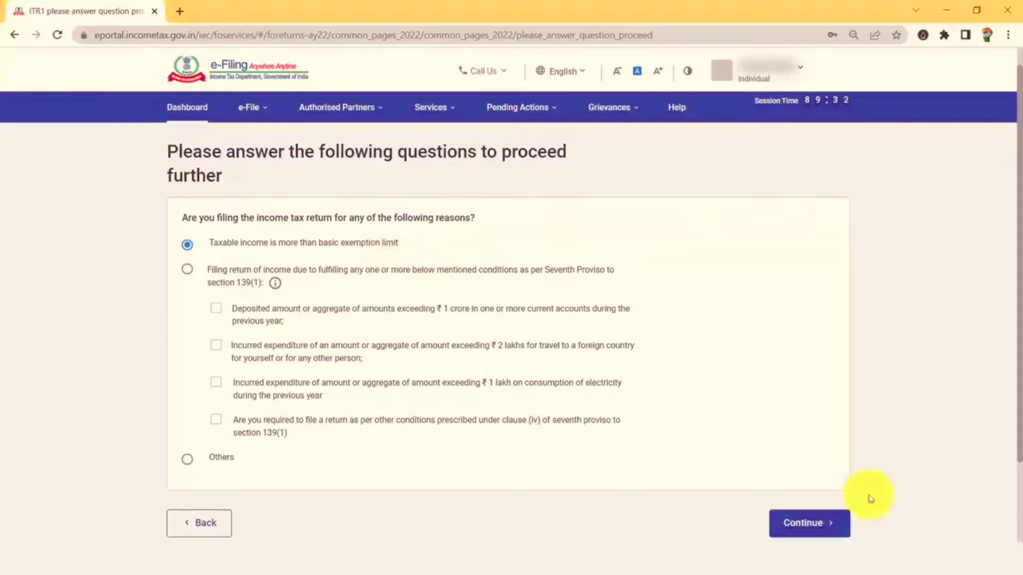
pyautogui.click(827, 533)
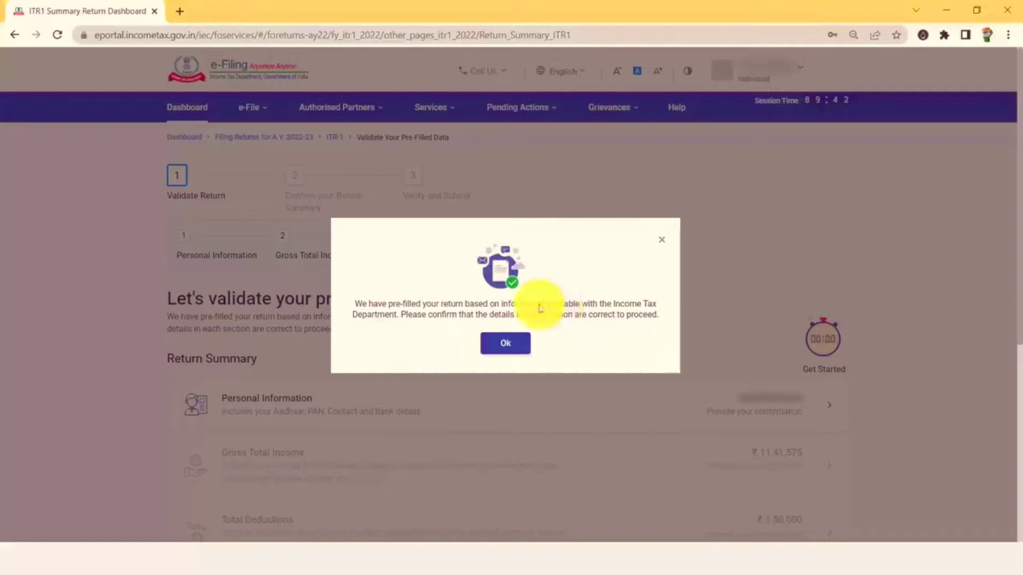
# Dismiss the pre-filled return notice and open the Personal Information section of the summary.
pyautogui.click(506, 342)
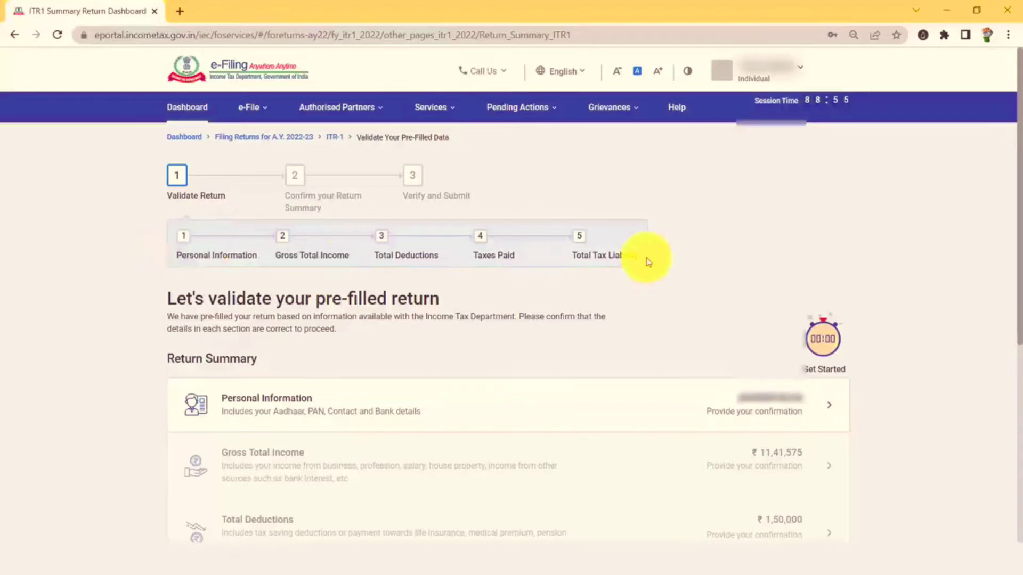
pyautogui.scroll(-5, 559, 229)
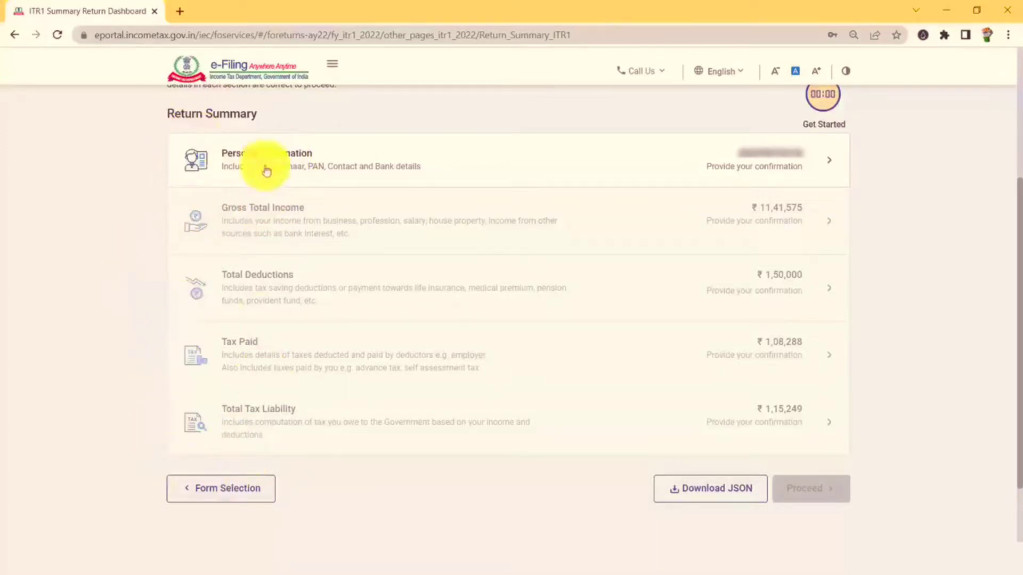
pyautogui.click(317, 169)
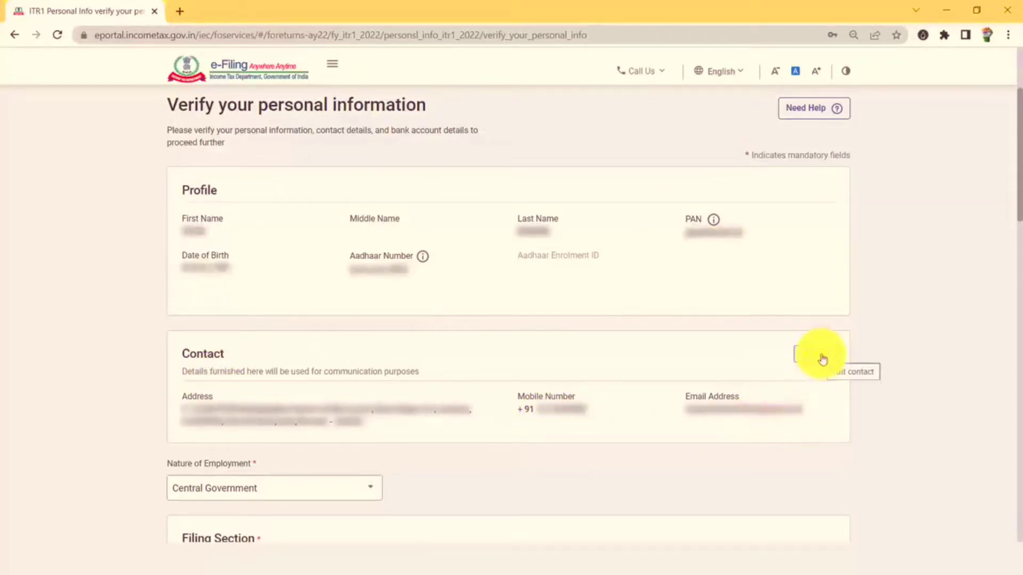
# Set Nature of Employment to Others and Filing Section to 139(1).
pyautogui.scroll(-5, 663, 338)
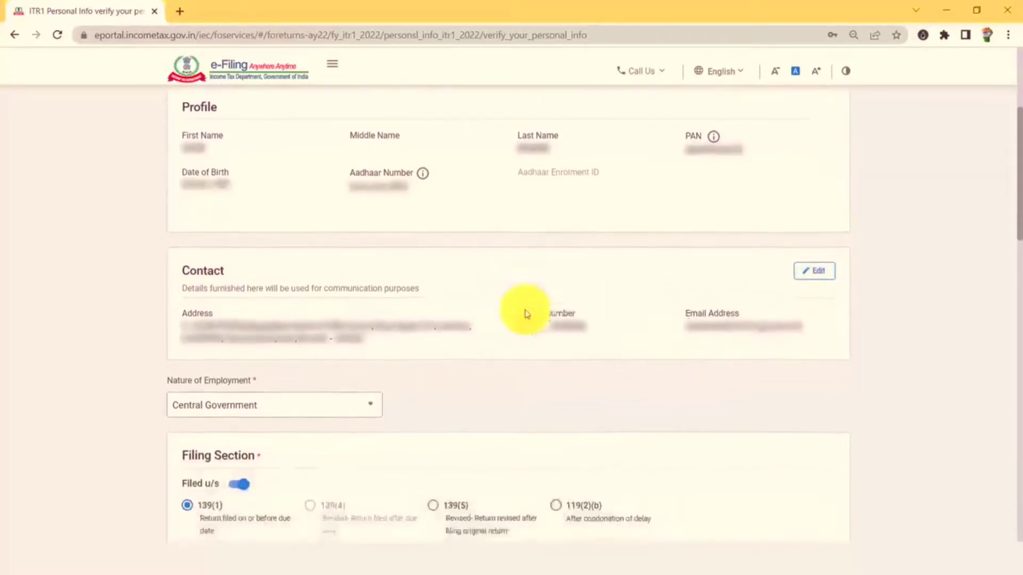
pyautogui.scroll(-1, 299, 219)
pyautogui.click(258, 177)
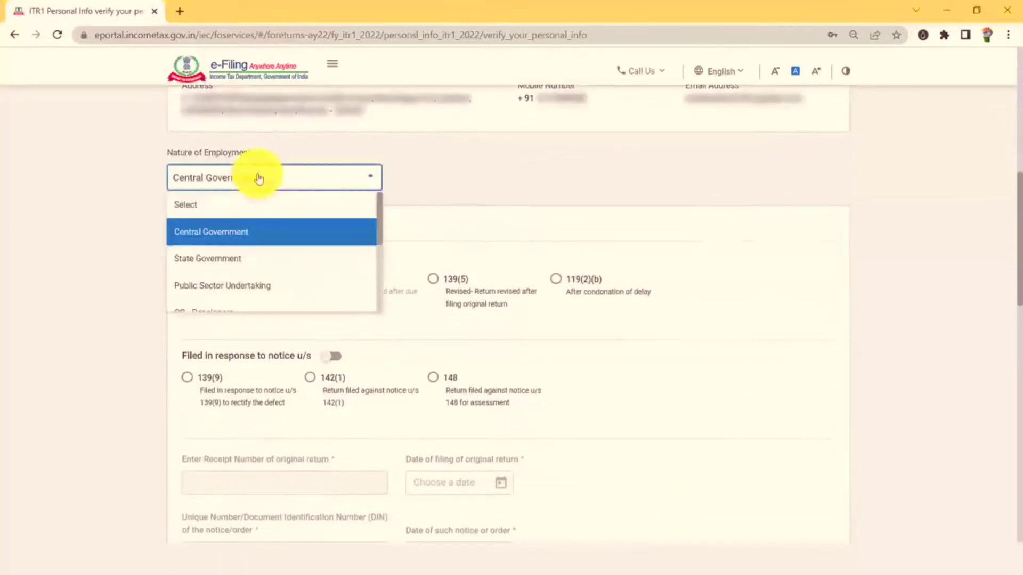
pyautogui.scroll(-1, 248, 242)
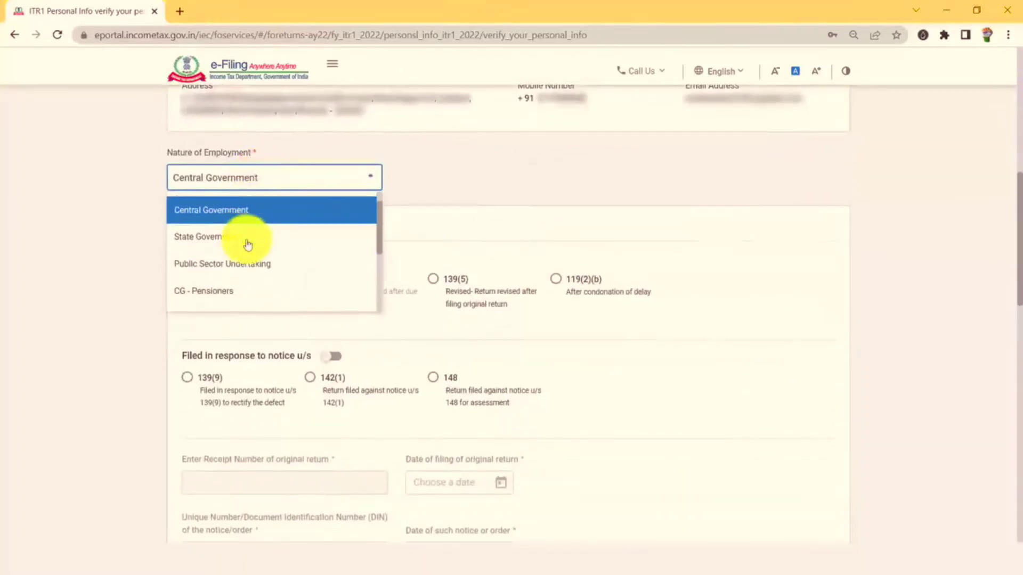
pyautogui.scroll(-5, 260, 273)
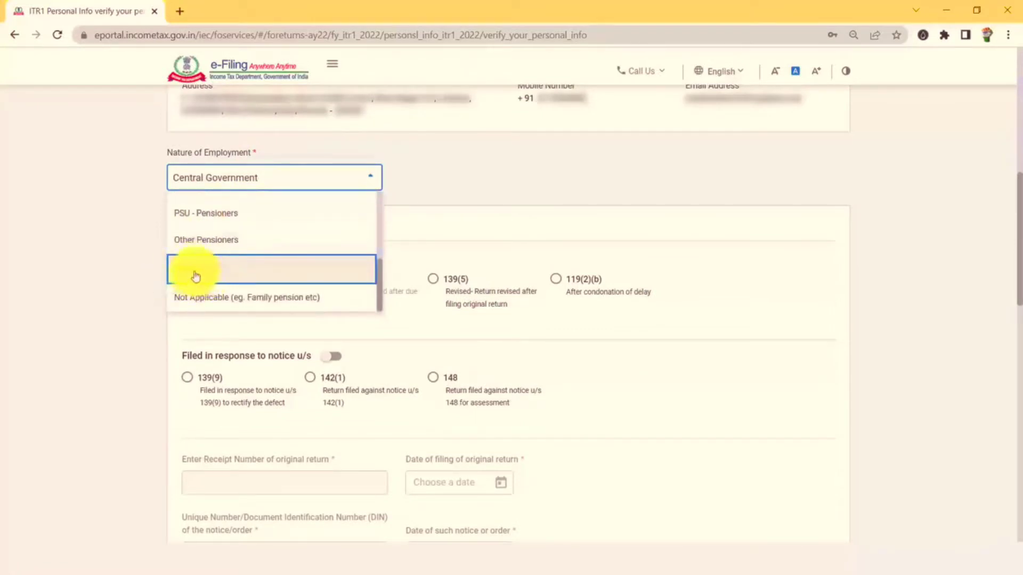
pyautogui.click(197, 276)
pyautogui.scroll(-2, 208, 245)
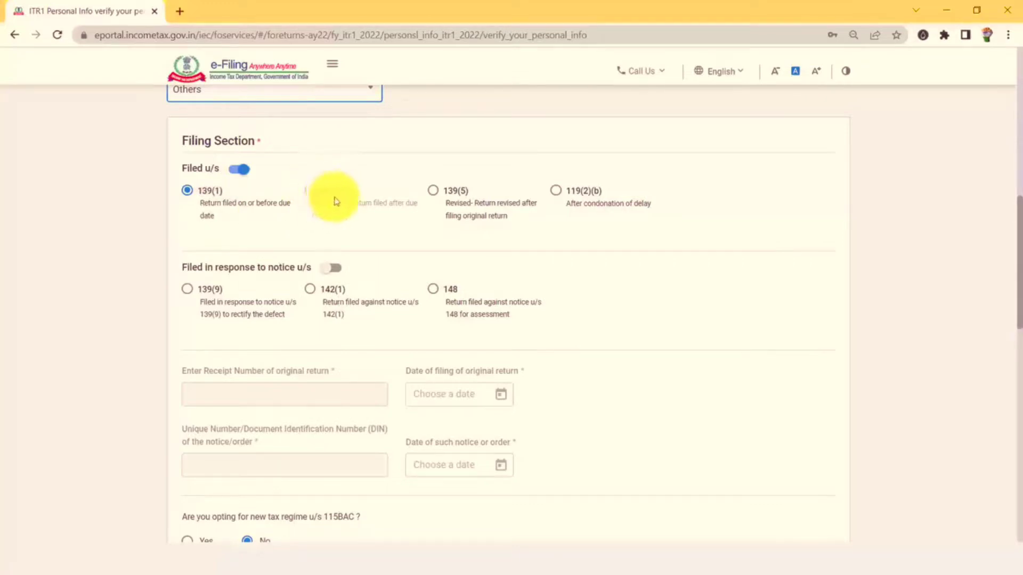
pyautogui.click(201, 209)
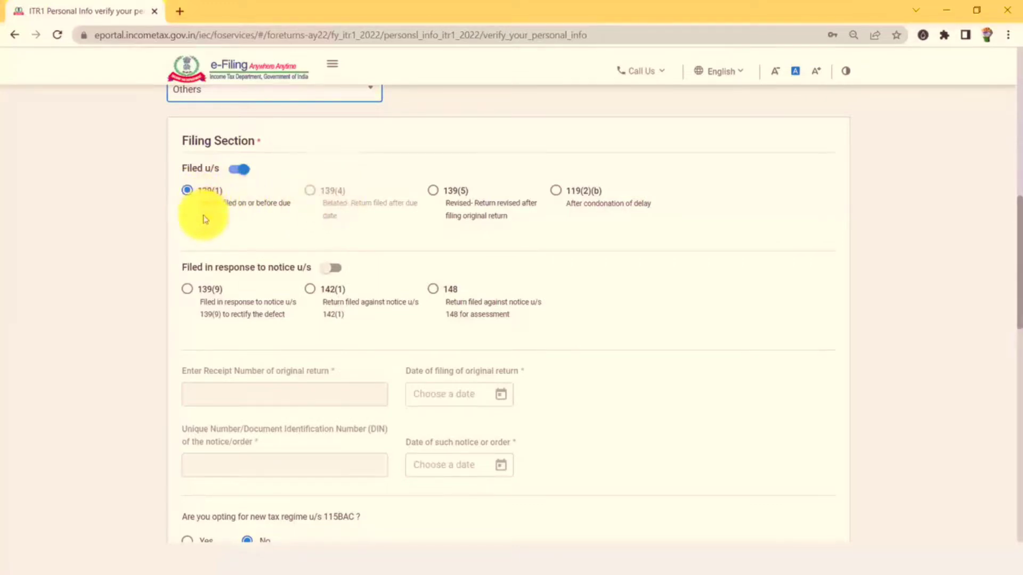
# Mark the middle second-row bank account for refund and unselect the last account.
pyautogui.scroll(-3, 204, 220)
pyautogui.scroll(-3, 204, 223)
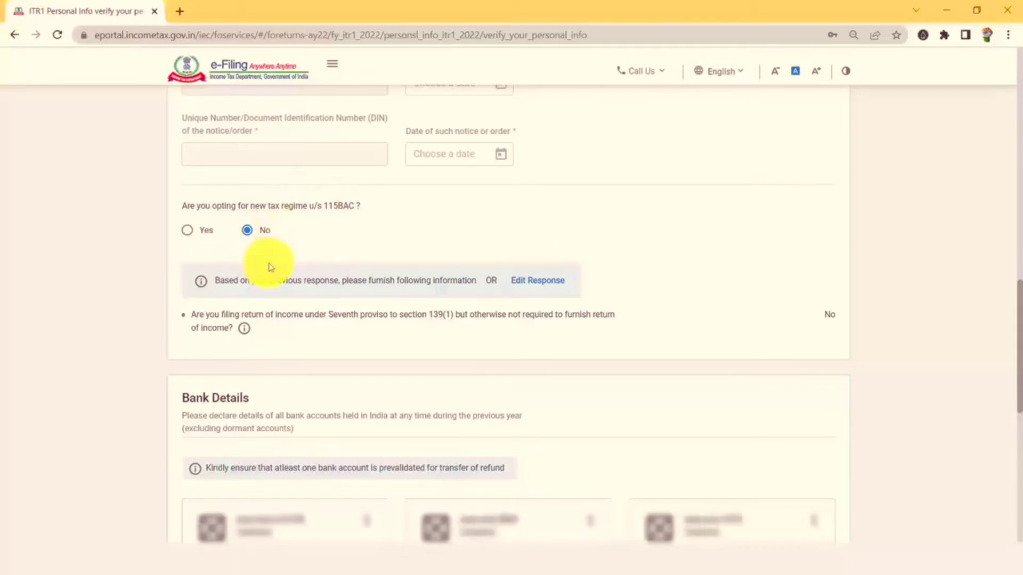
pyautogui.scroll(-5, 308, 185)
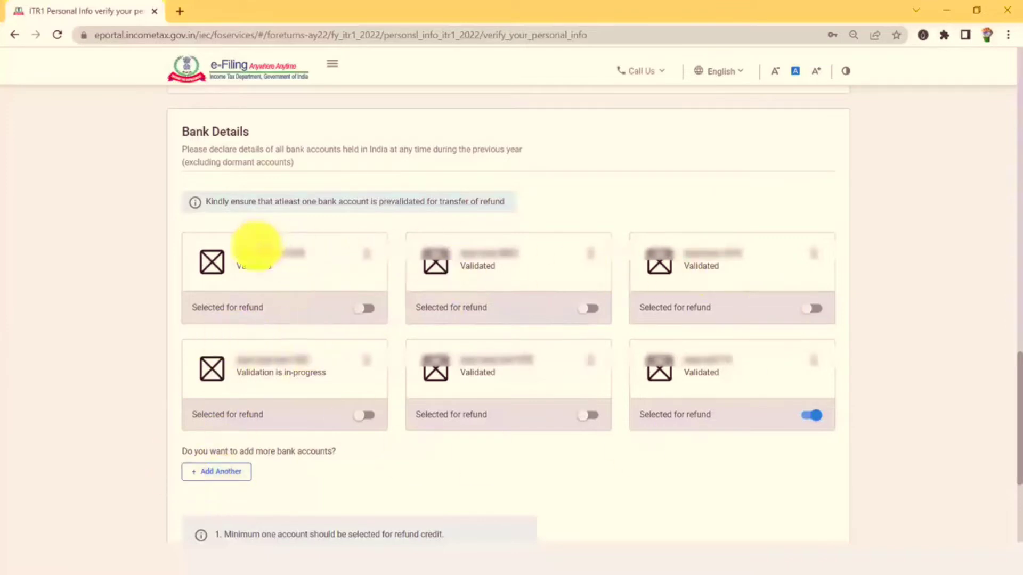
pyautogui.click(231, 478)
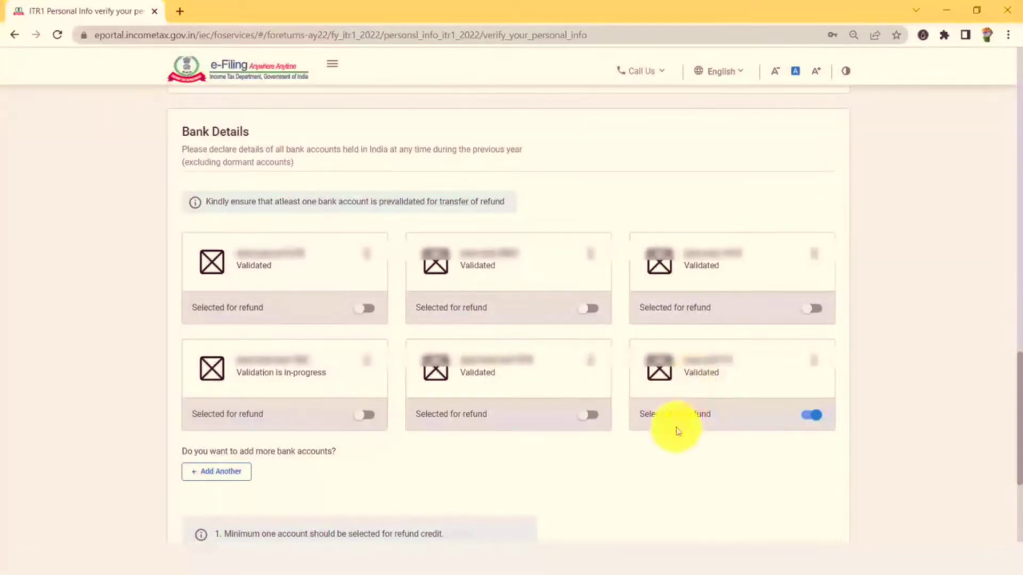
pyautogui.click(811, 417)
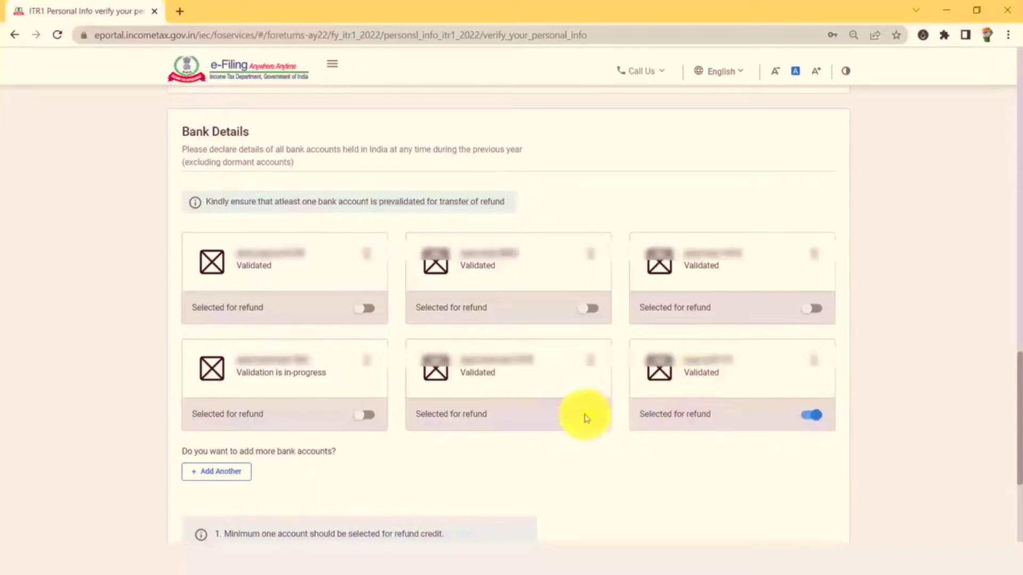
pyautogui.click(586, 416)
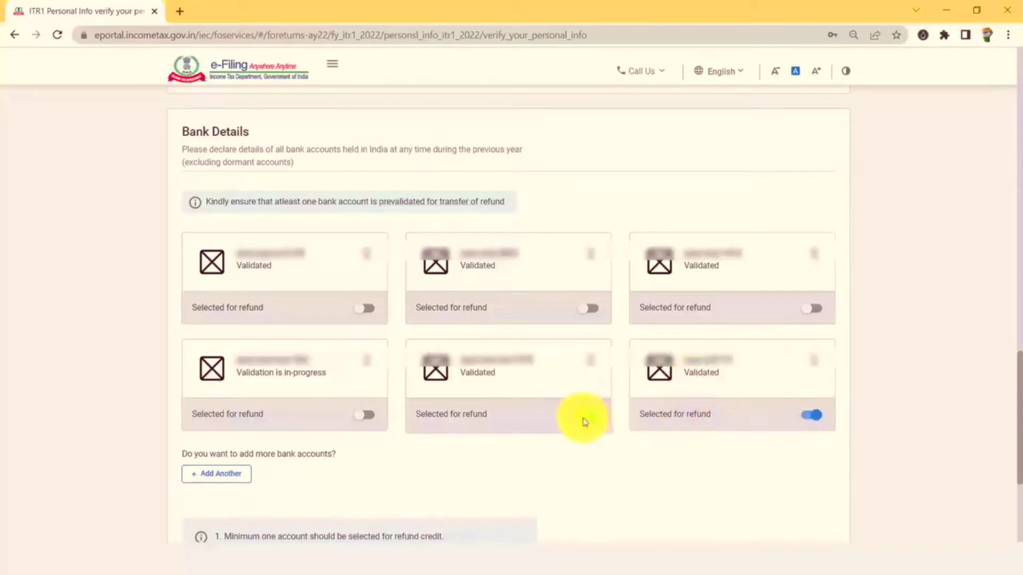
pyautogui.click(814, 417)
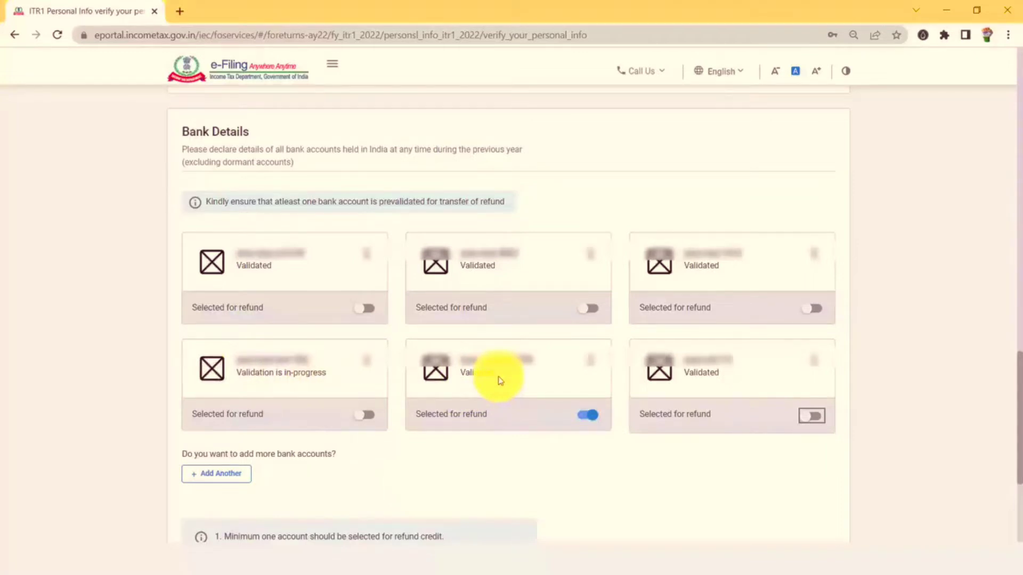
pyautogui.scroll(-4, 500, 380)
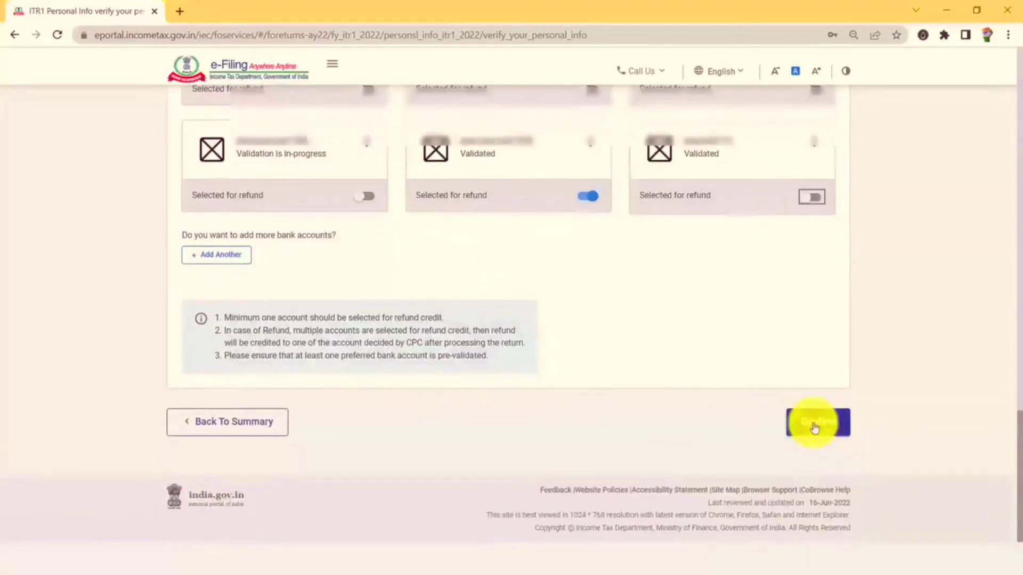
# Confirm the personal information and bank details page.
pyautogui.click(815, 426)
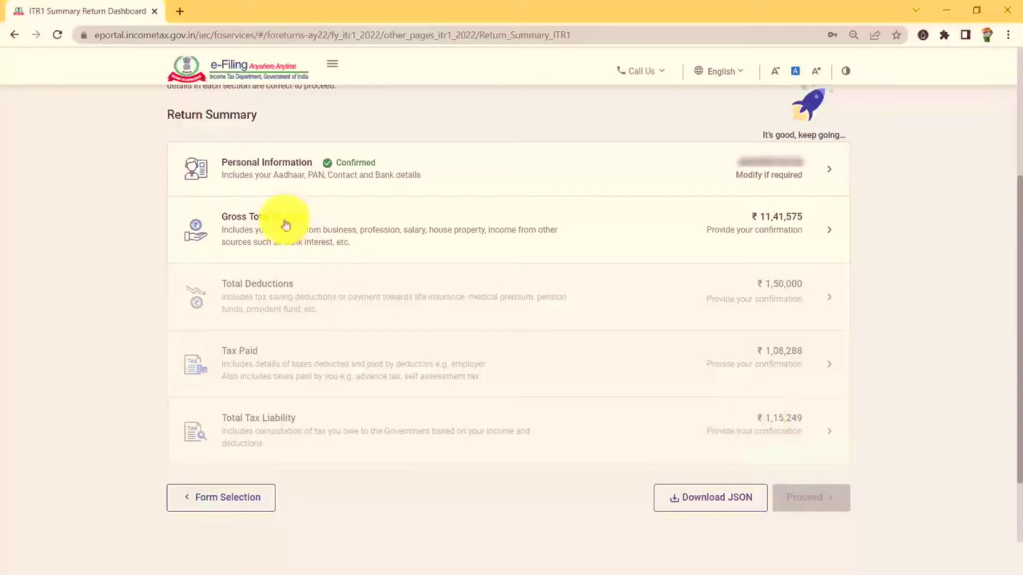
# Open Gross Total Income and continue past the Salary Exemption page.
pyautogui.click(325, 235)
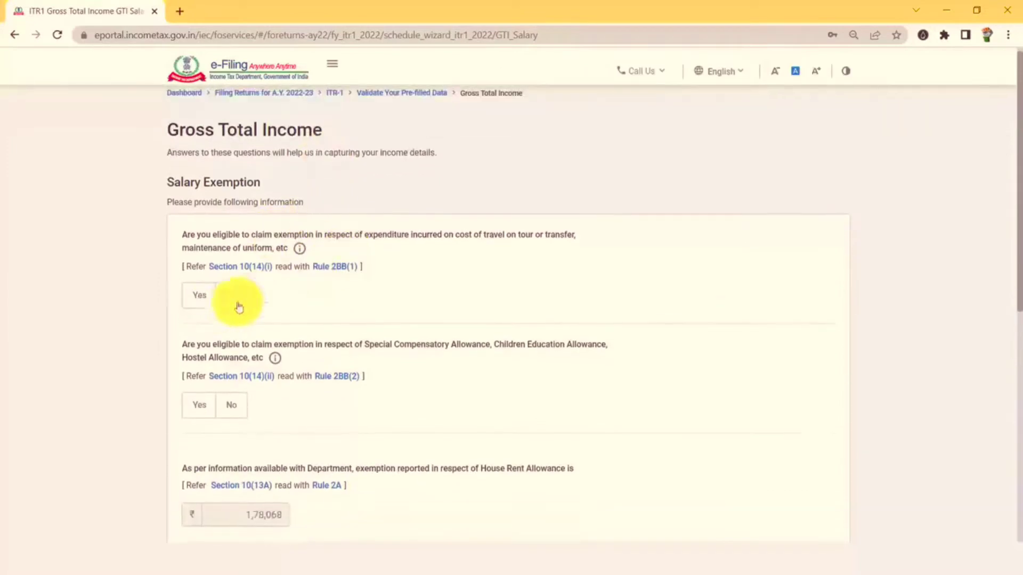
pyautogui.scroll(-7, 406, 277)
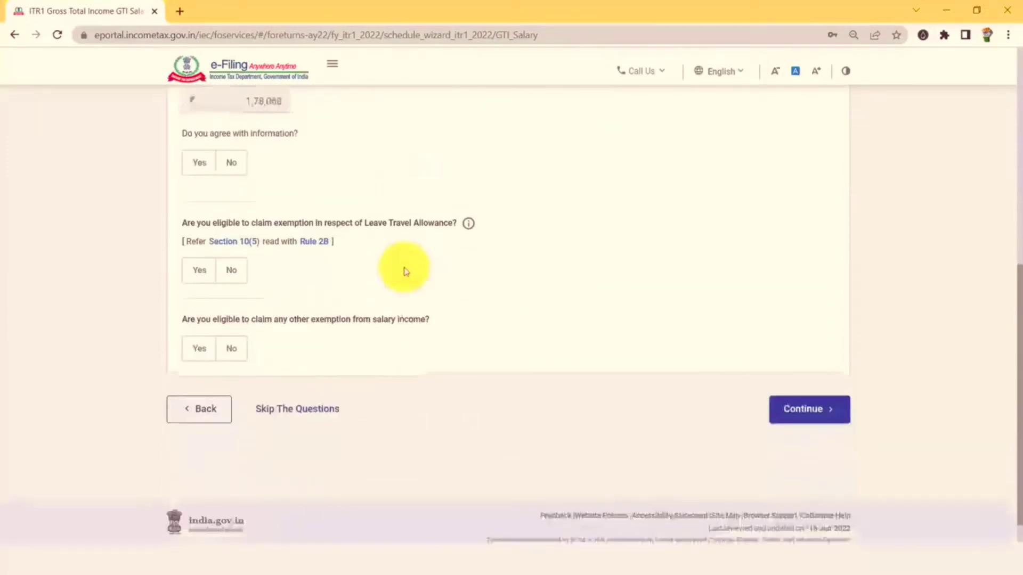
pyautogui.click(810, 391)
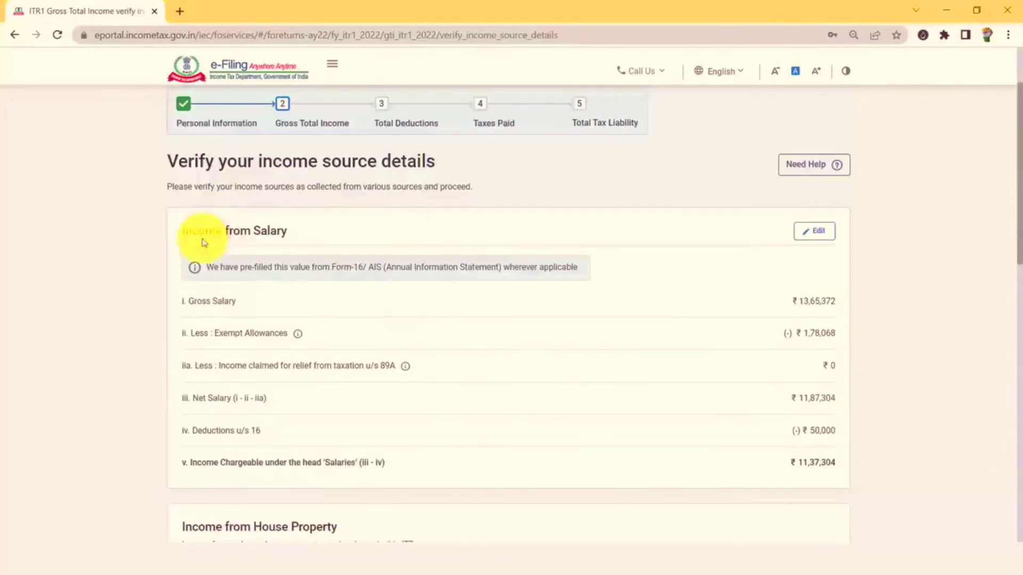
# Edit Income from Salary at the ₹13,65,372 section 17(1) field and bring up Form 16.pdf.
pyautogui.click(821, 233)
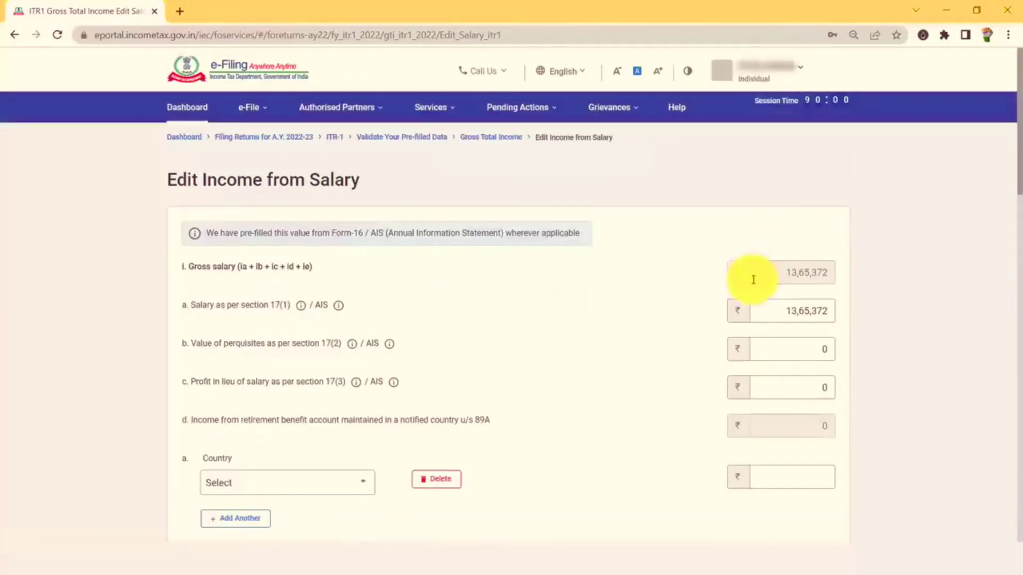
pyautogui.click(777, 272)
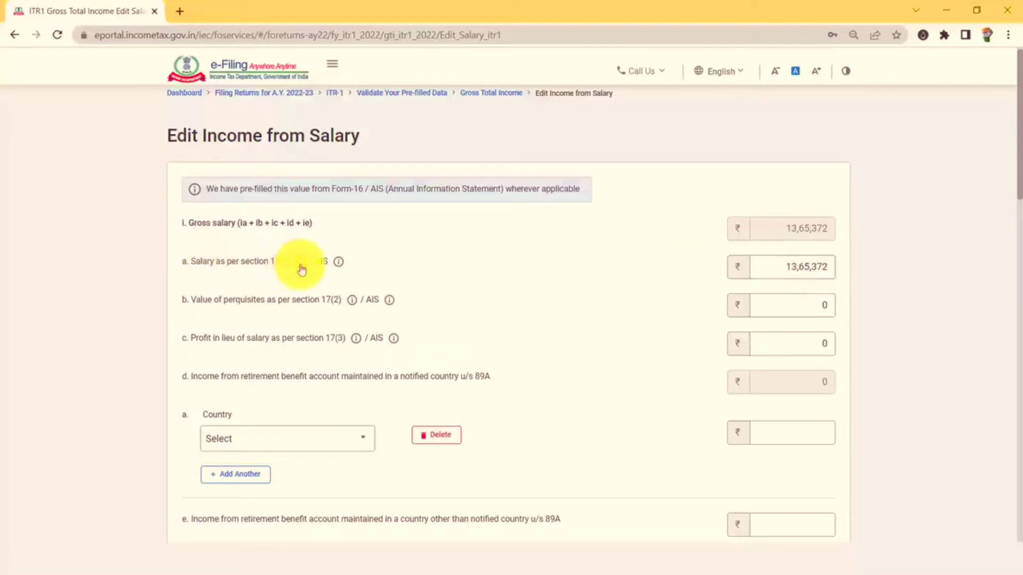
pyautogui.moveTo(299, 267)
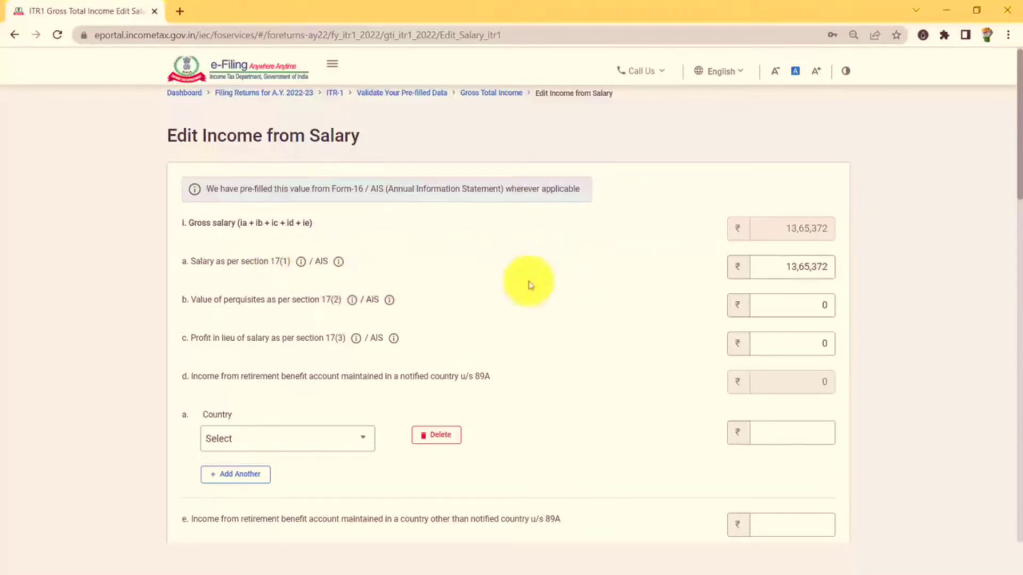
pyautogui.hotkey('alt', 'Tab')
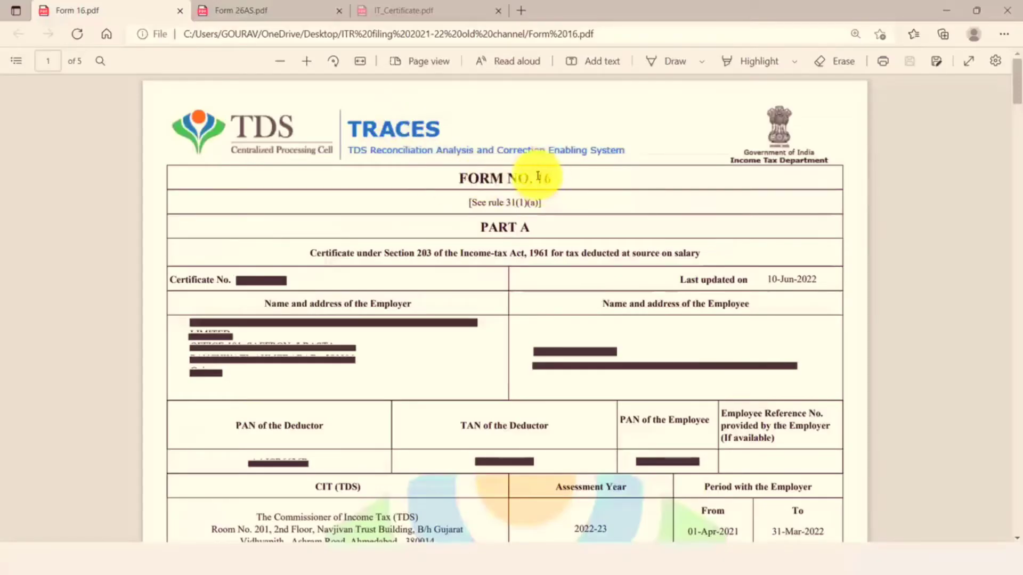
# Confirm Form 16 is for assessment year 2022-23.
pyautogui.scroll(-1, 542, 213)
pyautogui.scroll(-5, 544, 223)
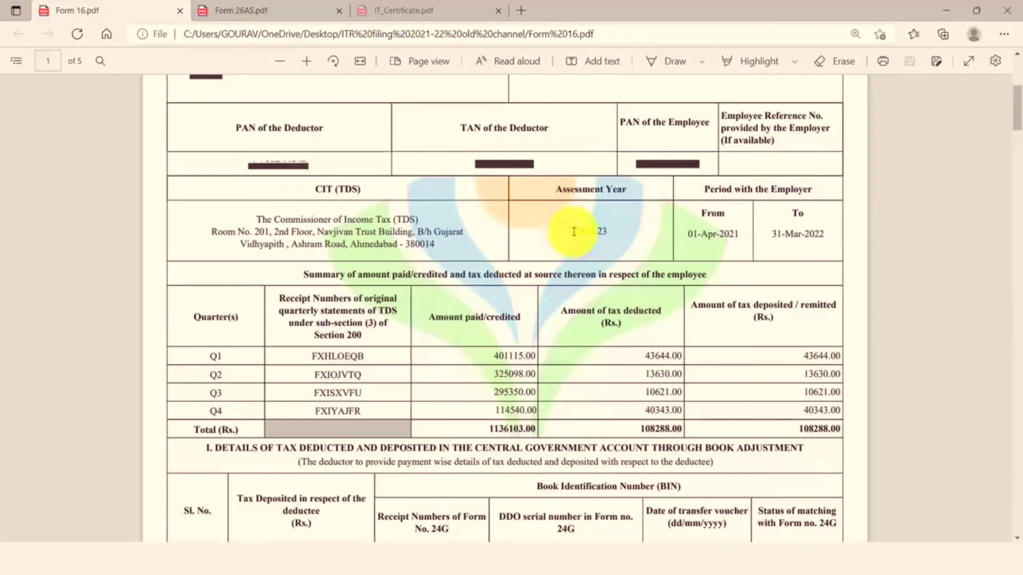
pyautogui.moveTo(574, 231); pyautogui.dragTo(617, 235)
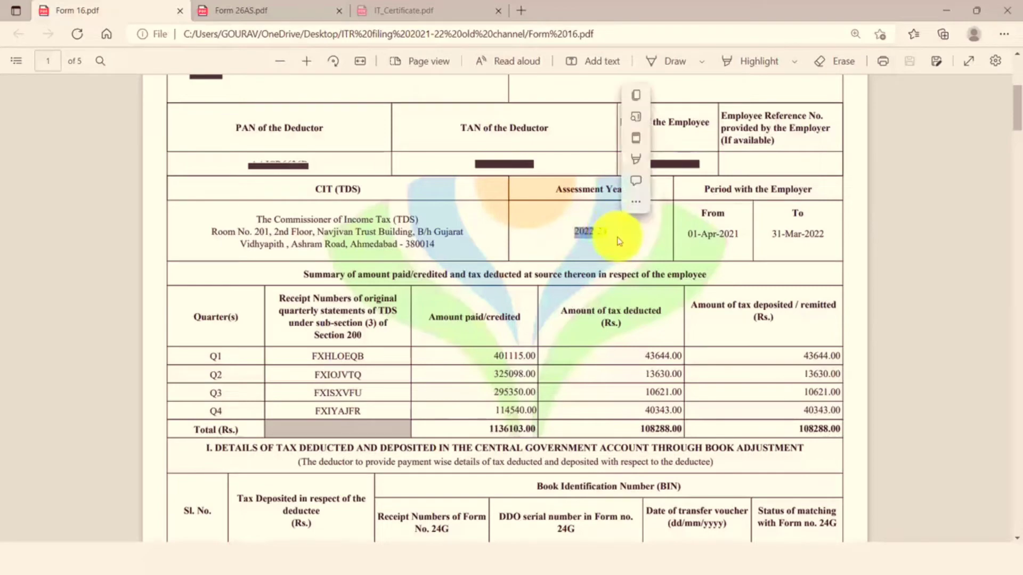
pyautogui.click(618, 239)
# Find Form 16's section 17(1) salary of 1365372.00, then return to the salary edit page.
pyautogui.scroll(-3, 620, 241)
pyautogui.scroll(-15, 618, 241)
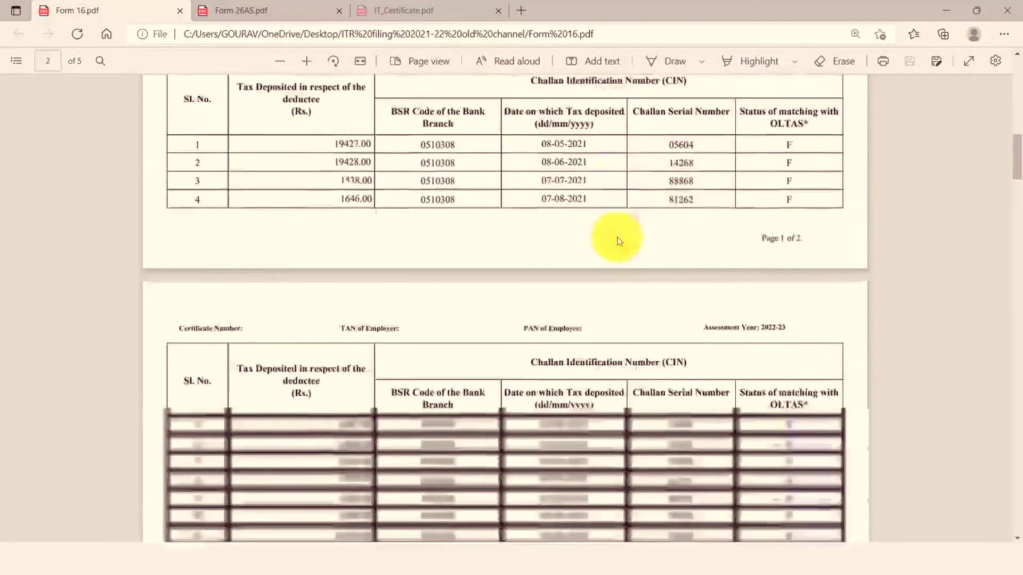
pyautogui.scroll(-15, 616, 242)
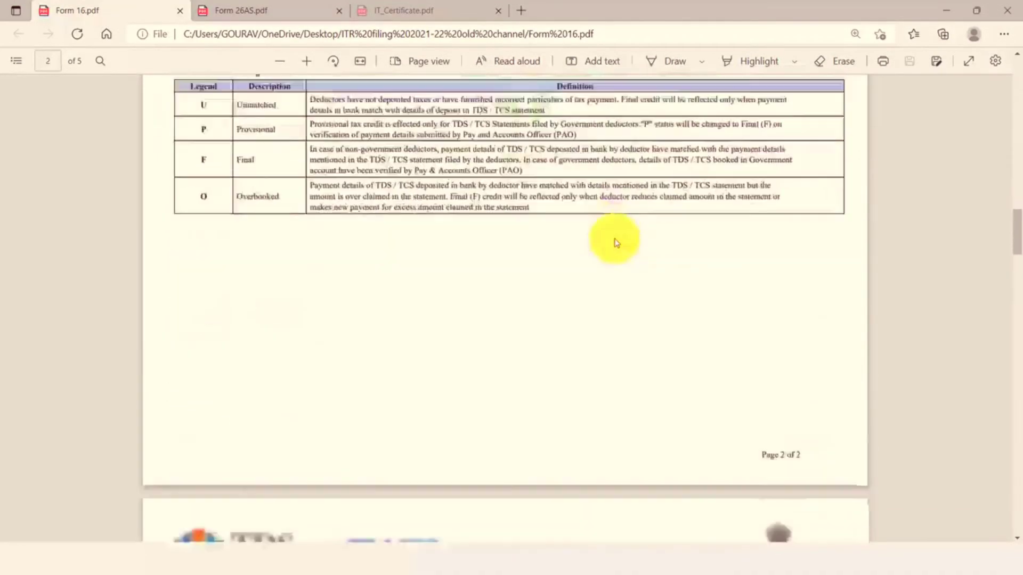
pyautogui.scroll(2, 616, 243)
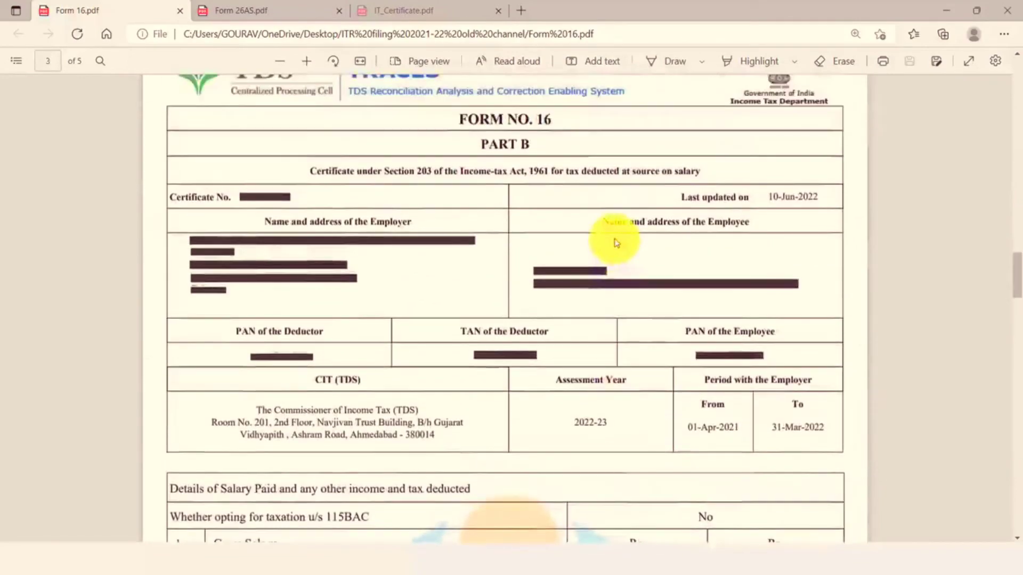
pyautogui.scroll(-4, 604, 302)
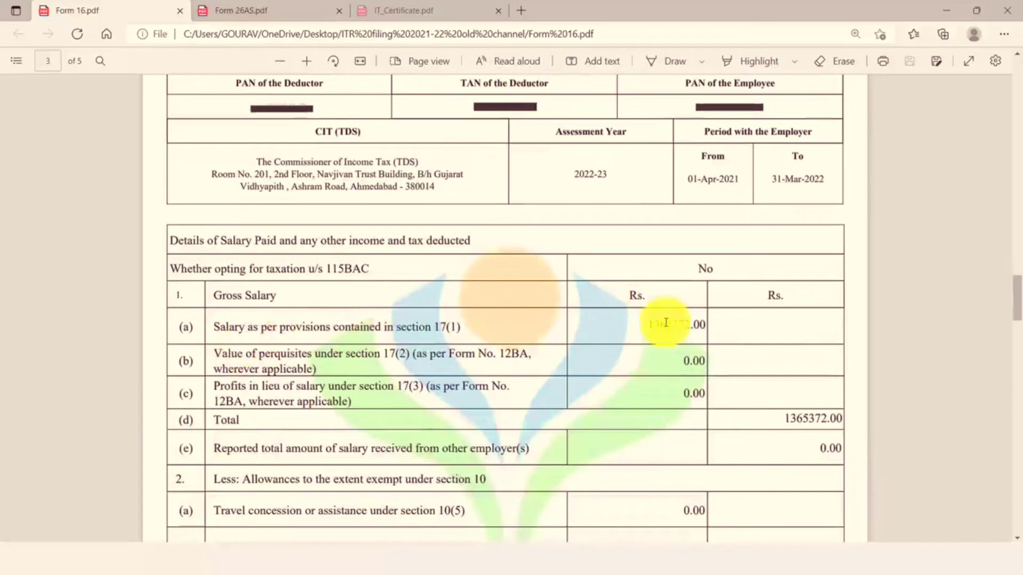
pyautogui.moveTo(651, 326); pyautogui.dragTo(702, 322)
pyautogui.click(577, 321)
pyautogui.scroll(-2, 652, 203)
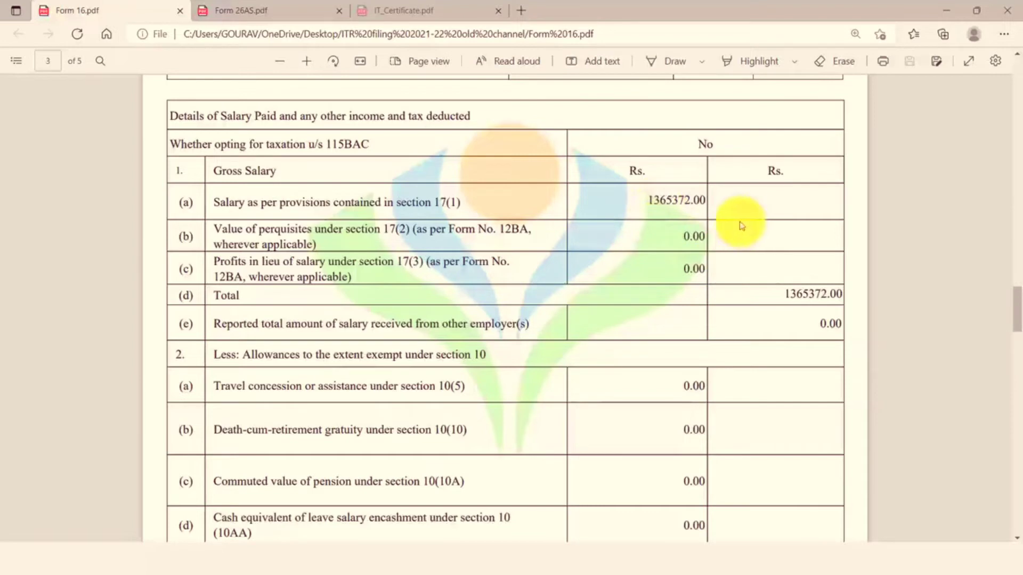
pyautogui.hotkey('alt', 'Tab')
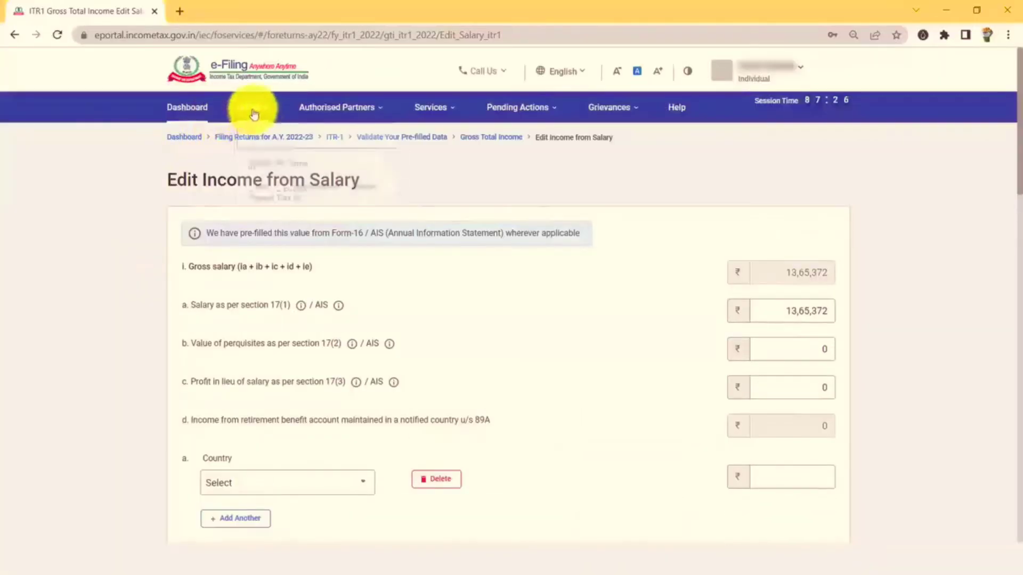
# Reach the TRACES Form 26AS view, accepting the TDS-CPC redirect and usage terms.
pyautogui.click(251, 109)
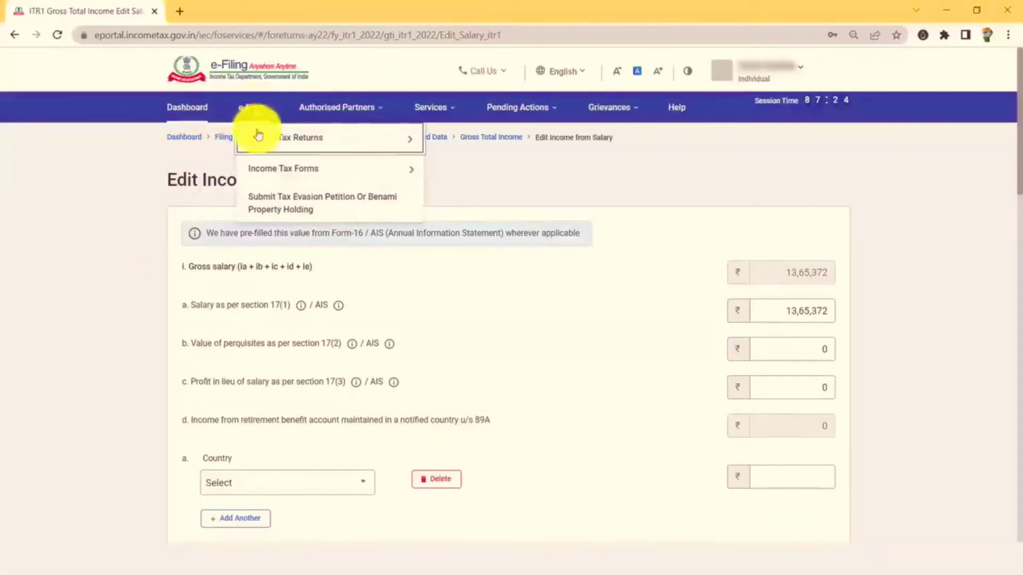
pyautogui.moveTo(259, 141)
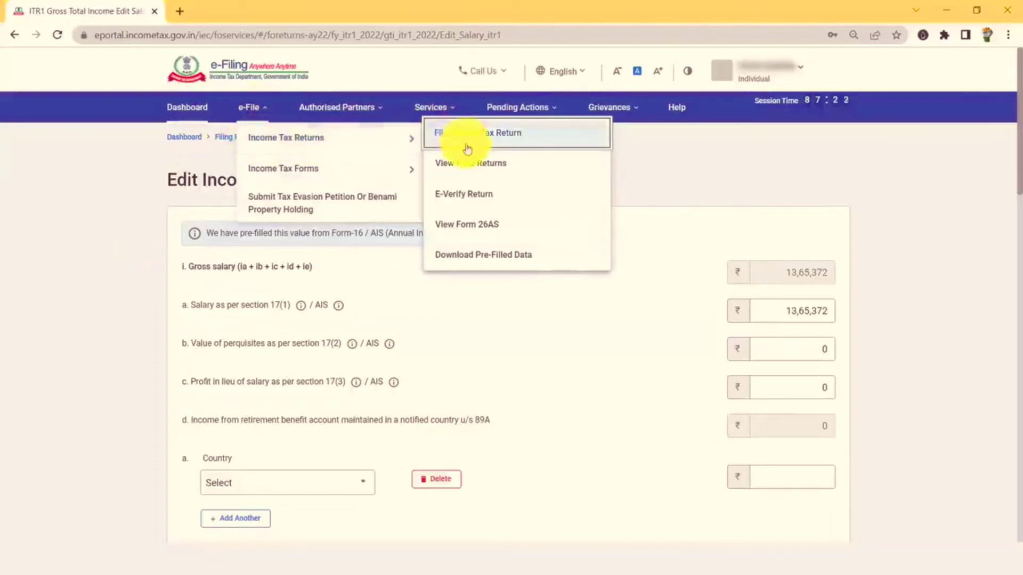
pyautogui.click(485, 233)
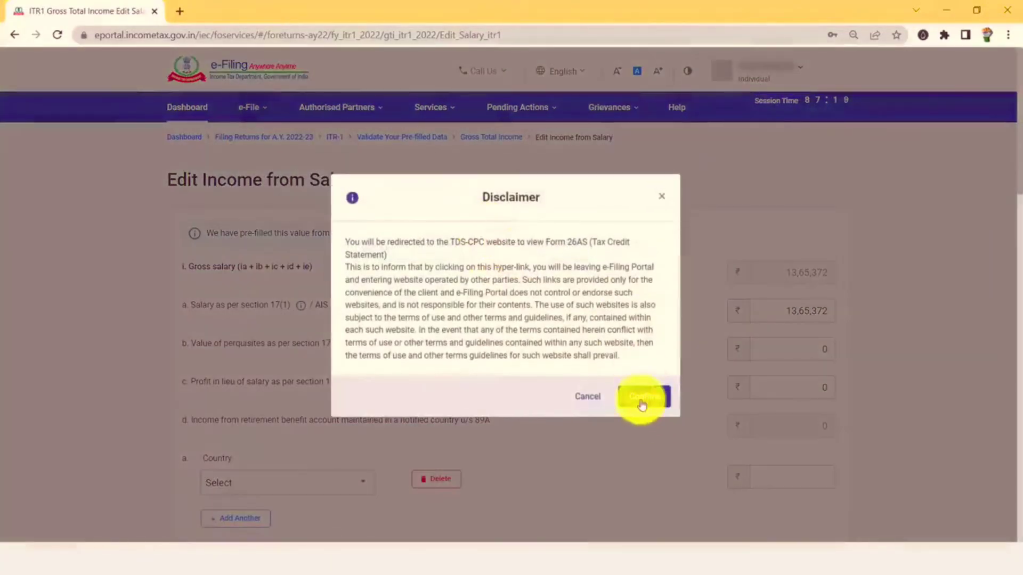
pyautogui.click(641, 403)
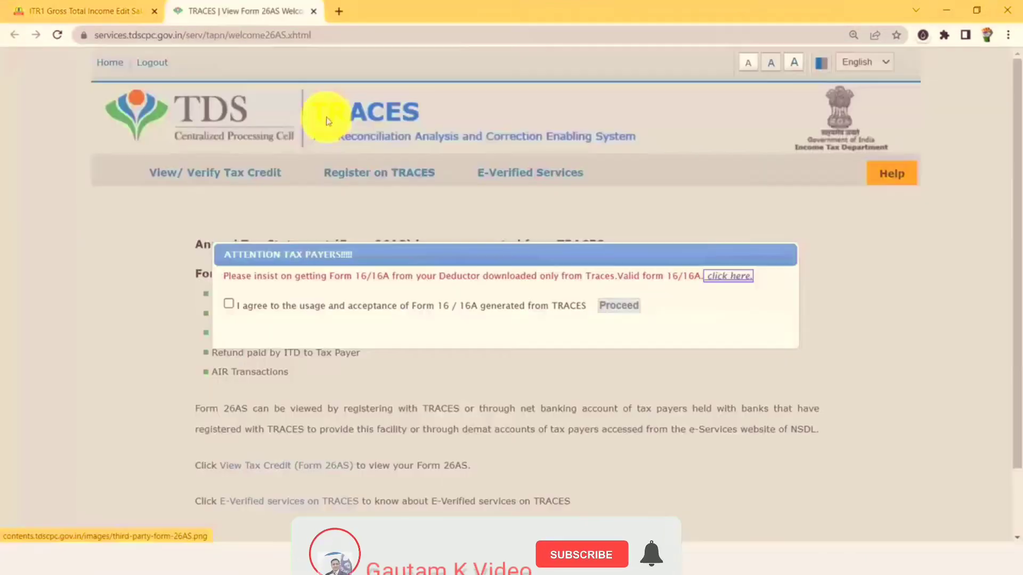
pyautogui.click(228, 304)
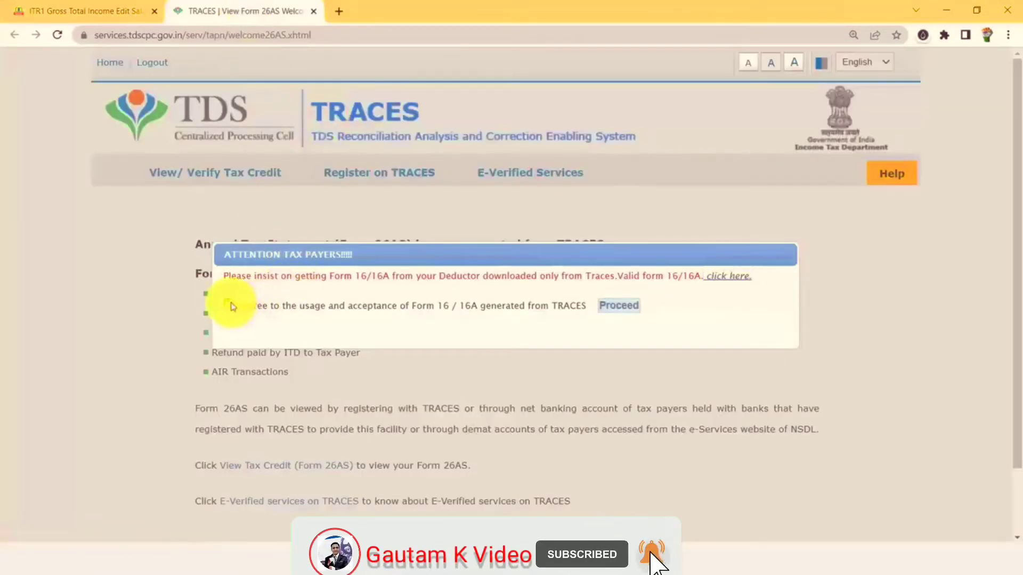
pyautogui.click(612, 313)
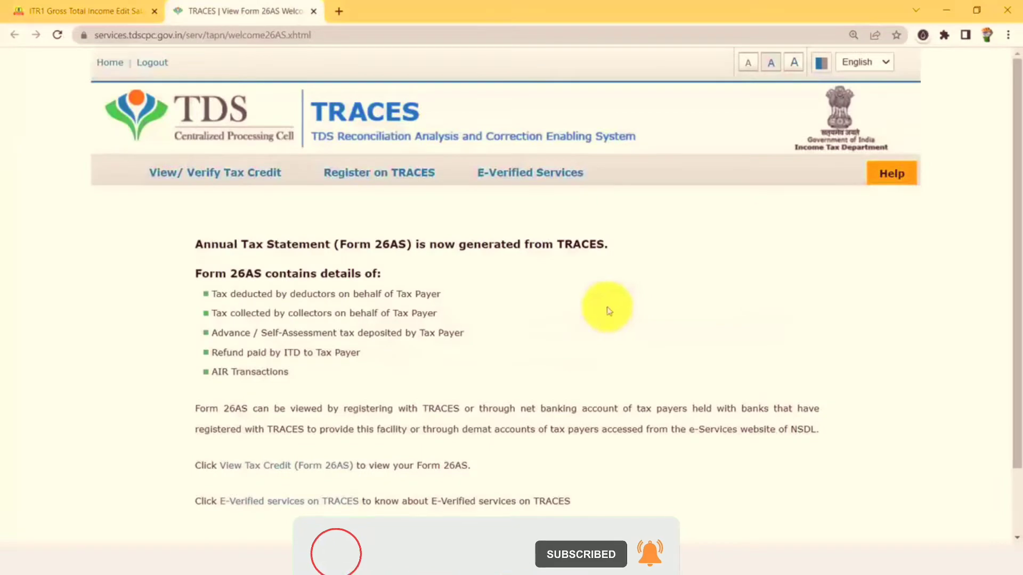
pyautogui.scroll(-2, 293, 269)
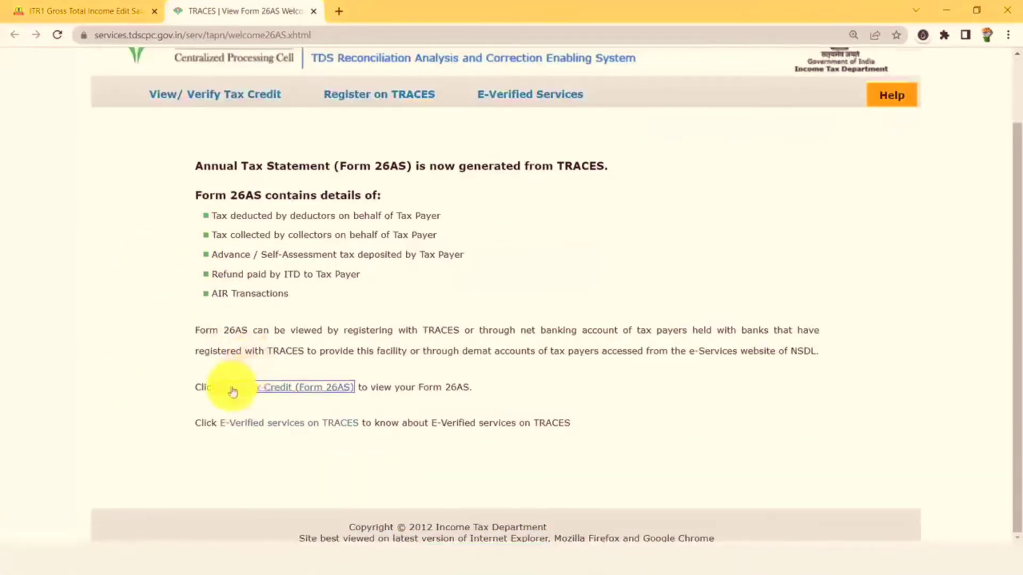
pyautogui.click(314, 388)
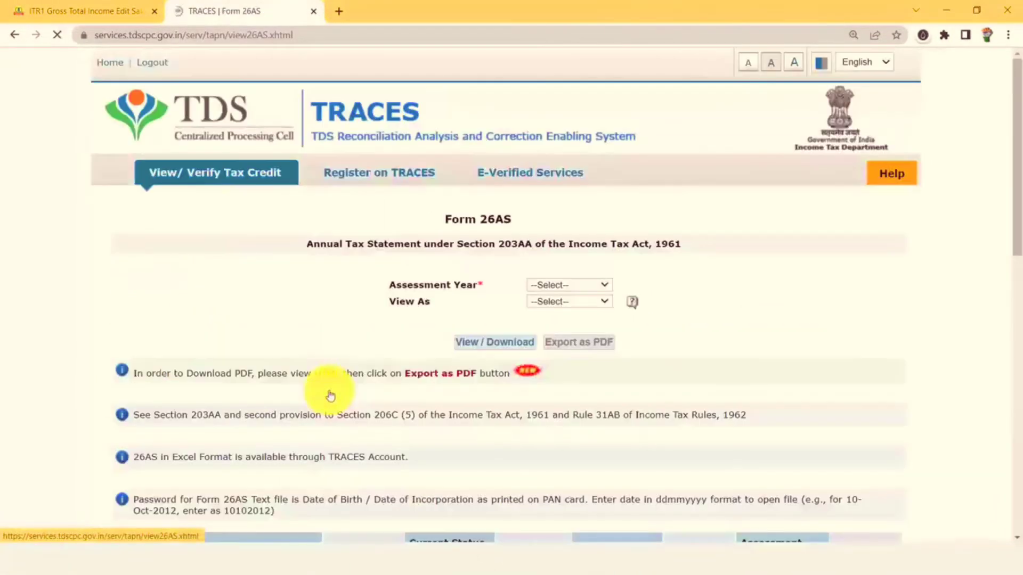
# Load Form 26AS for AY 2022-23 as HTML, export it as PDF and open it.
pyautogui.click(585, 289)
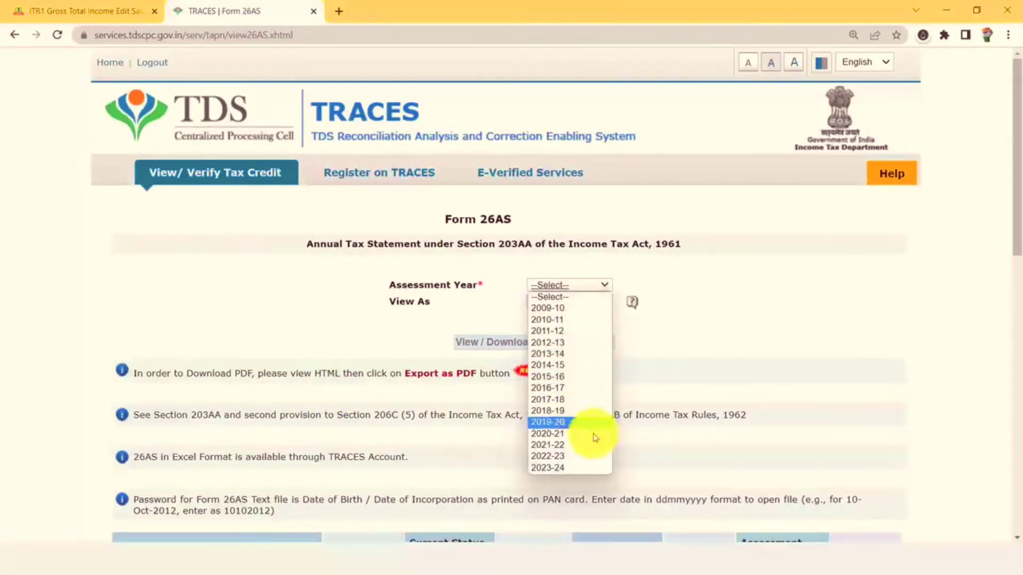
pyautogui.click(593, 460)
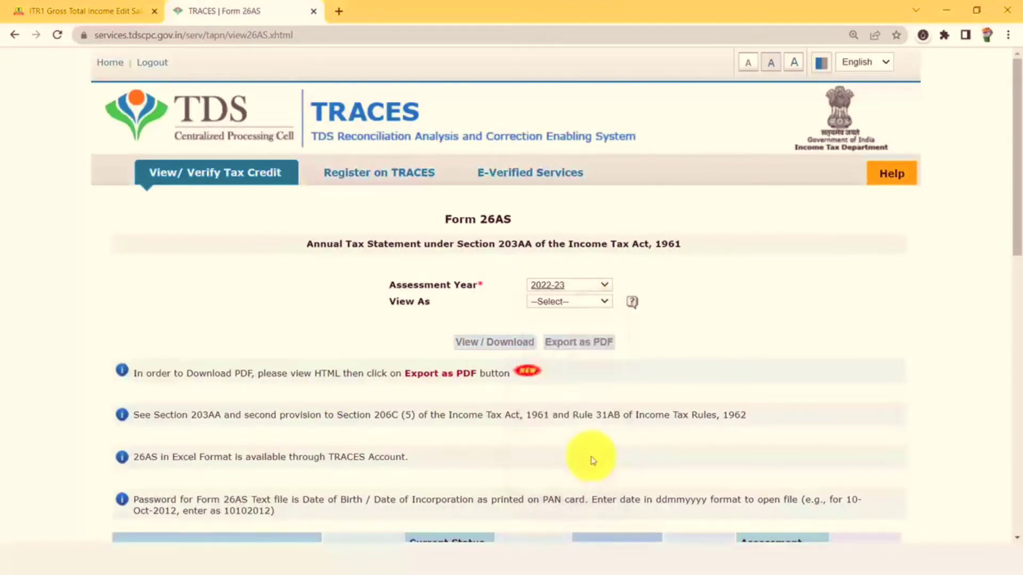
pyautogui.click(555, 300)
pyautogui.click(559, 331)
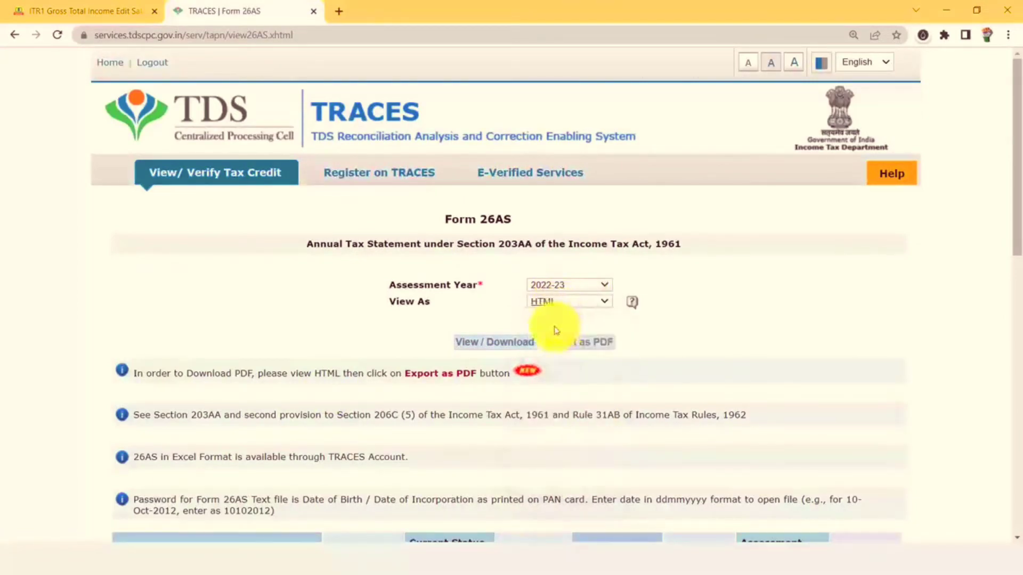
pyautogui.click(481, 343)
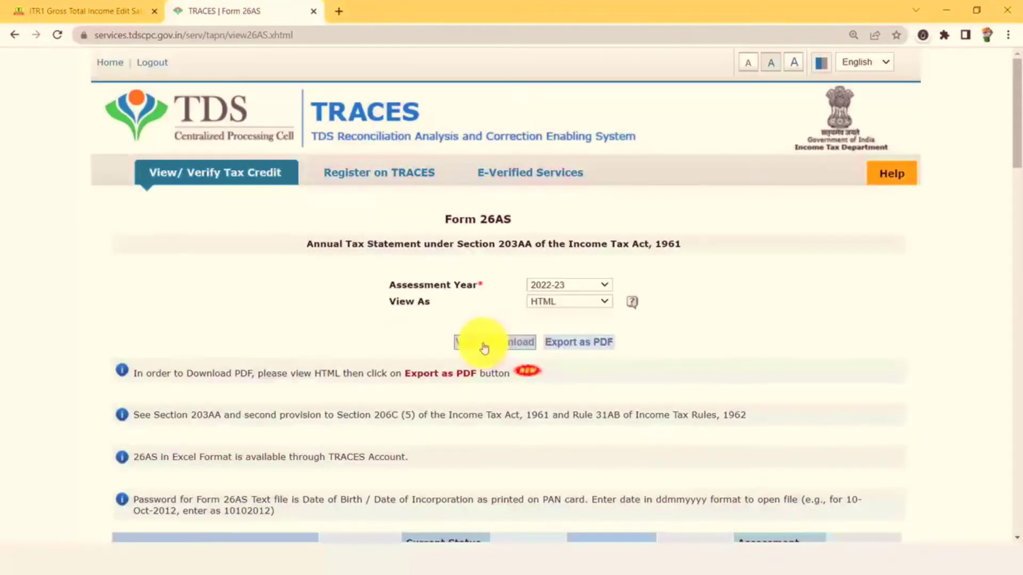
pyautogui.click(589, 349)
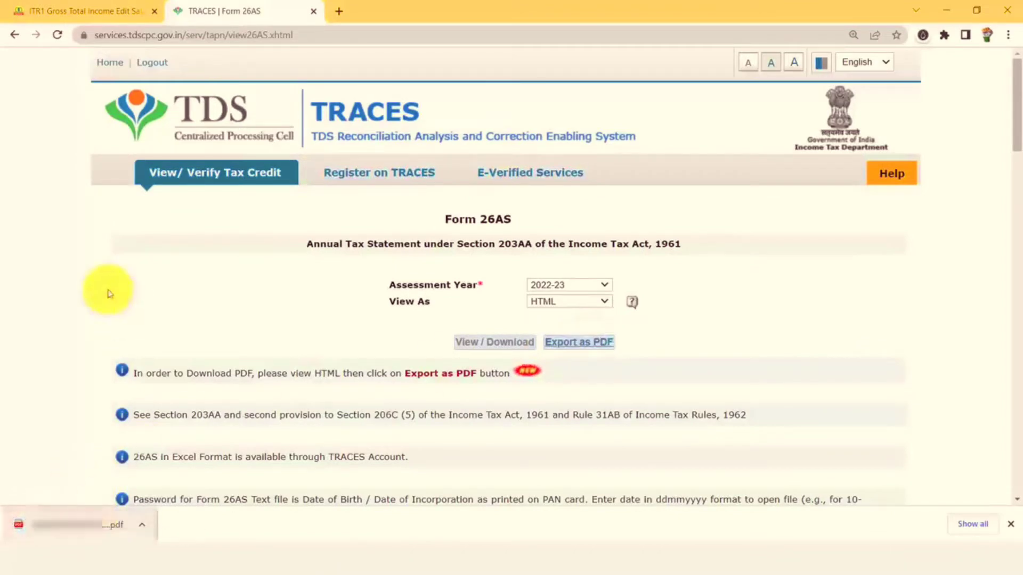
pyautogui.click(65, 509)
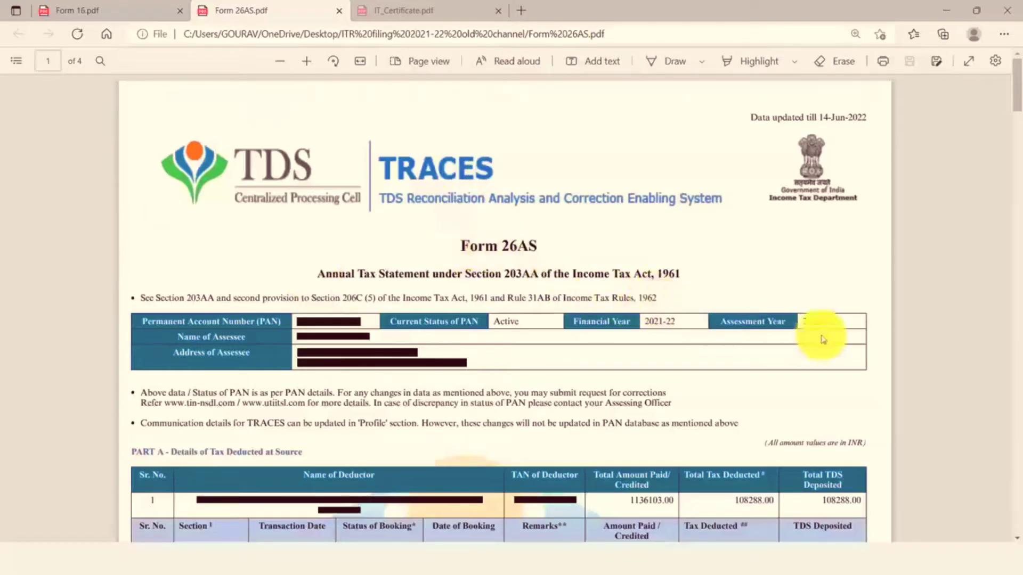
# Match Form 26AS Part A TDS rows to Form 16's quarterly summary, both 108288.00.
pyautogui.moveTo(802, 322); pyautogui.dragTo(831, 322)
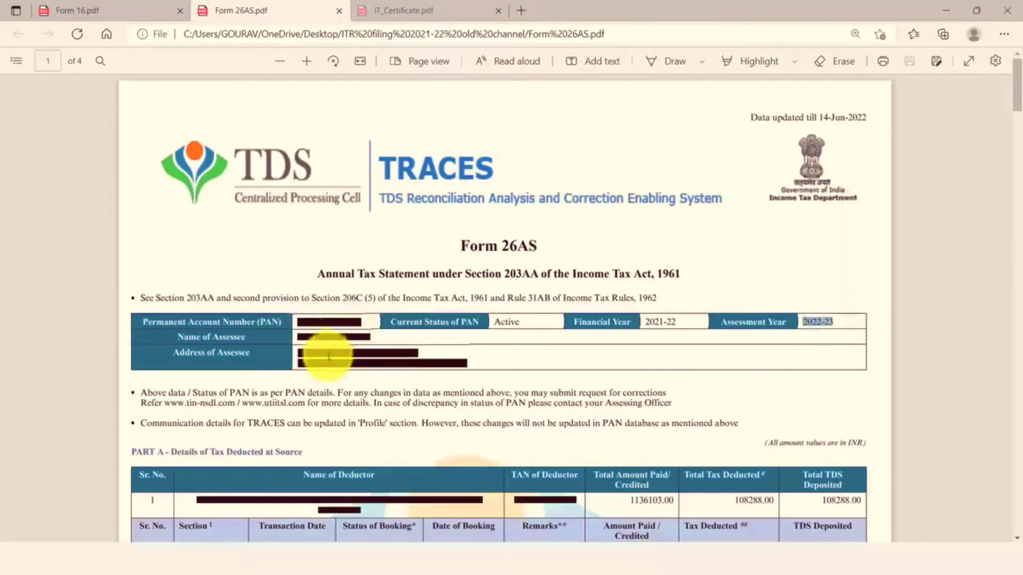
pyautogui.scroll(-6, 402, 363)
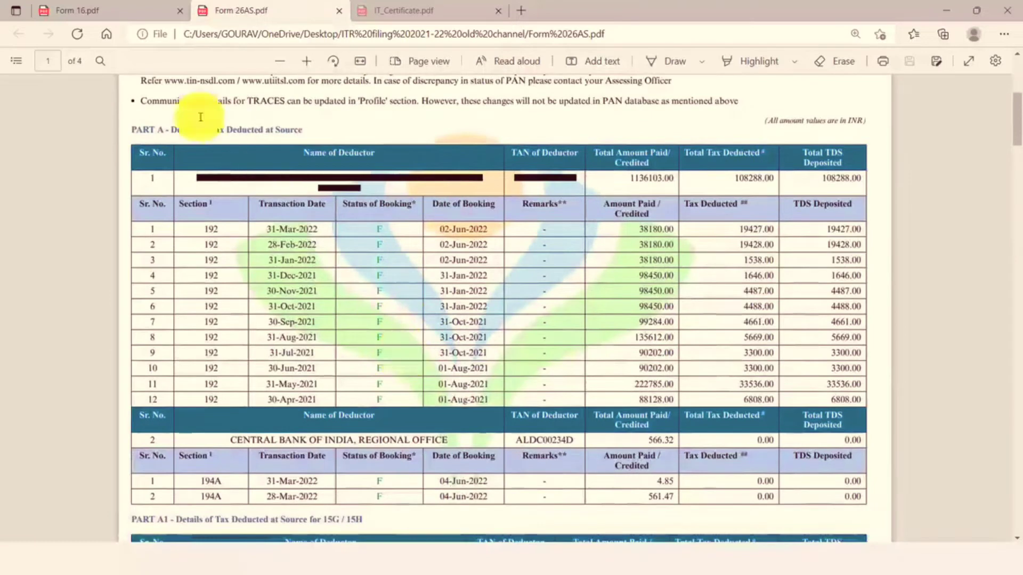
pyautogui.moveTo(205, 227); pyautogui.dragTo(233, 387)
pyautogui.hotkey('ctrl', 'shift', 'Tab')
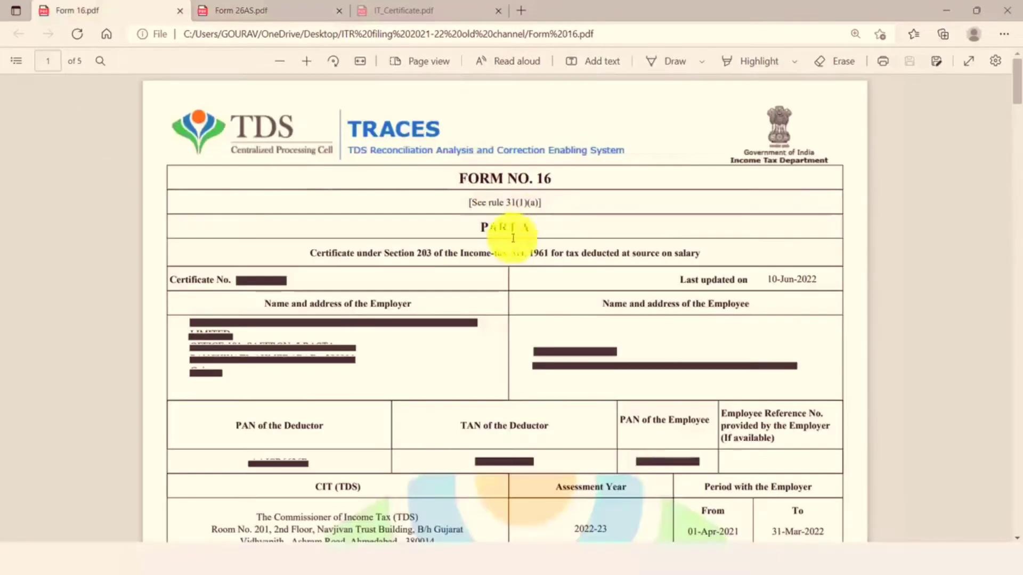
pyautogui.scroll(-2, 536, 226)
pyautogui.scroll(-5, 536, 226)
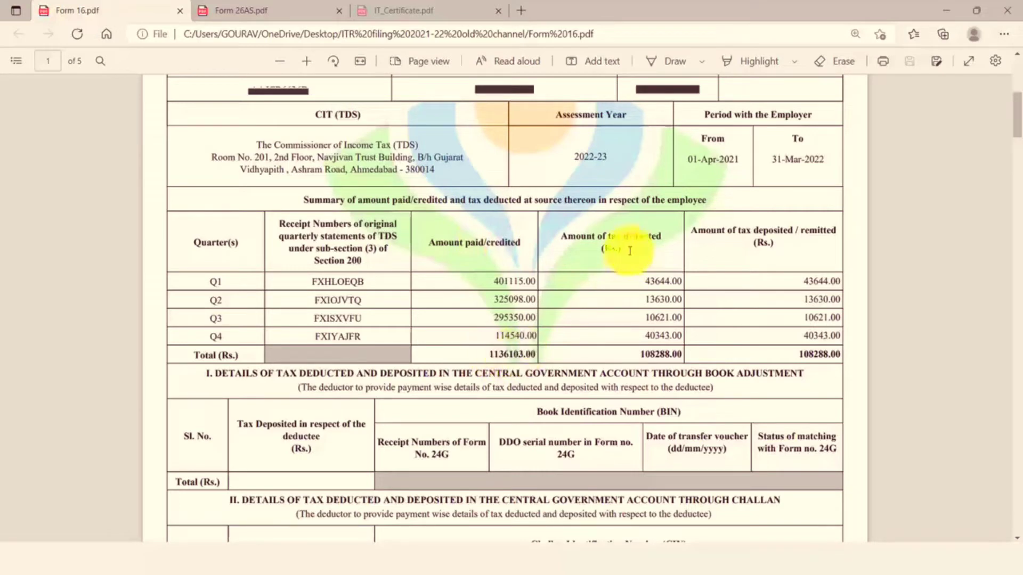
pyautogui.hotkey('ctrl', 'Tab')
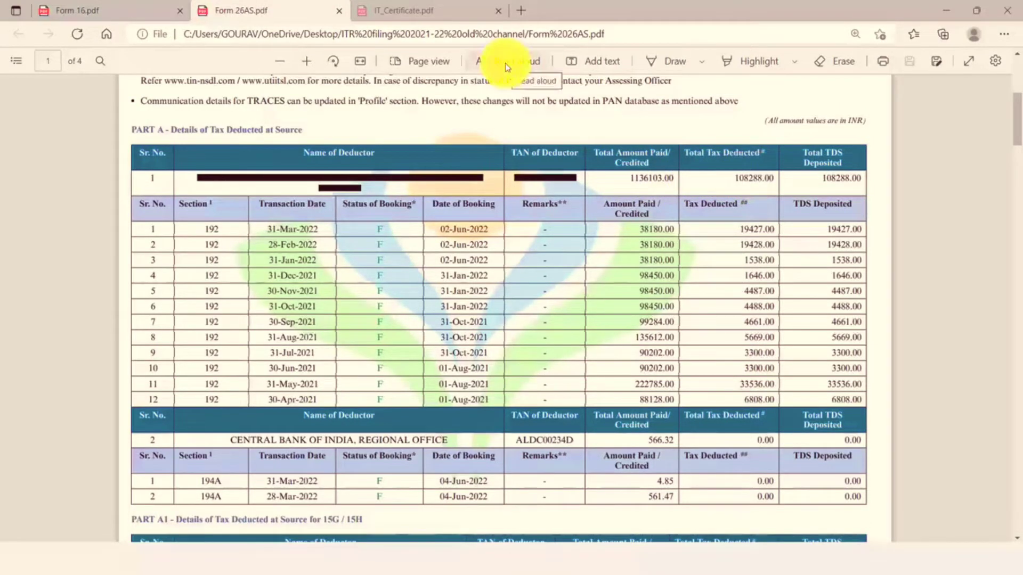
pyautogui.hotkey('ctrl', 'shift', 'Tab')
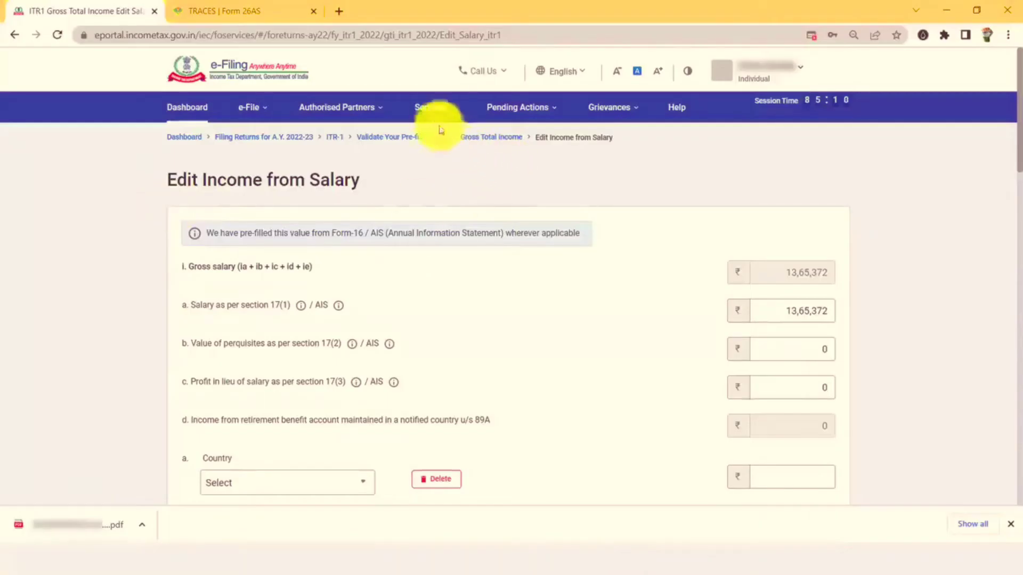
# Open AIS and view the F.Y. 2021-22 Taxpayer Information Summary with salary 13,65,372.
pyautogui.click(437, 110)
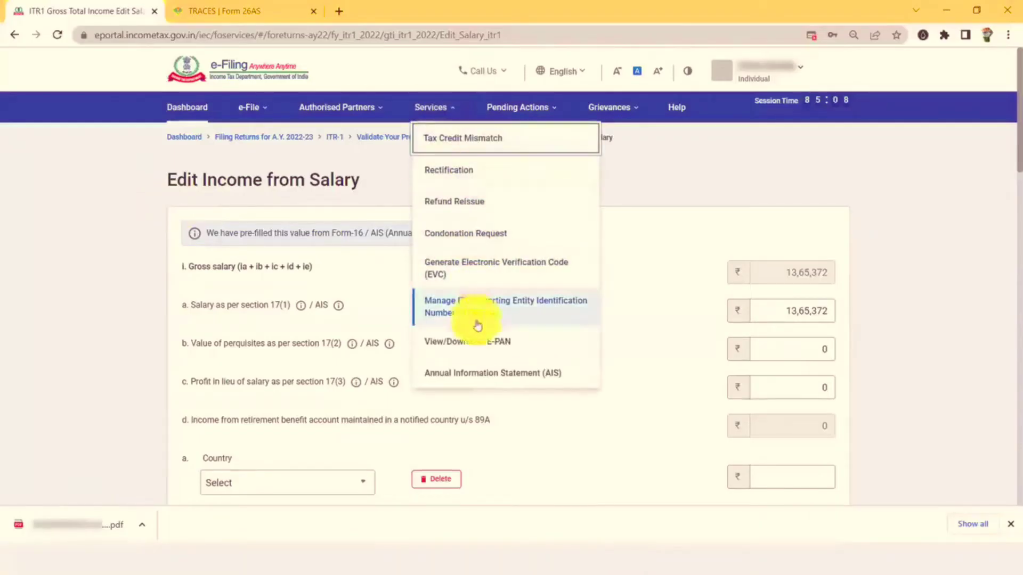
pyautogui.click(515, 378)
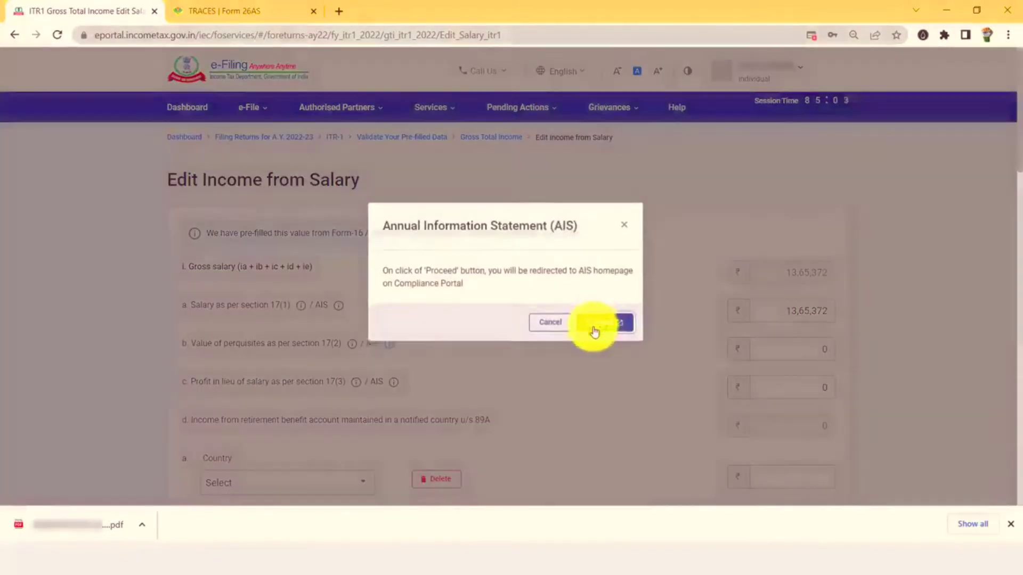
pyautogui.click(595, 330)
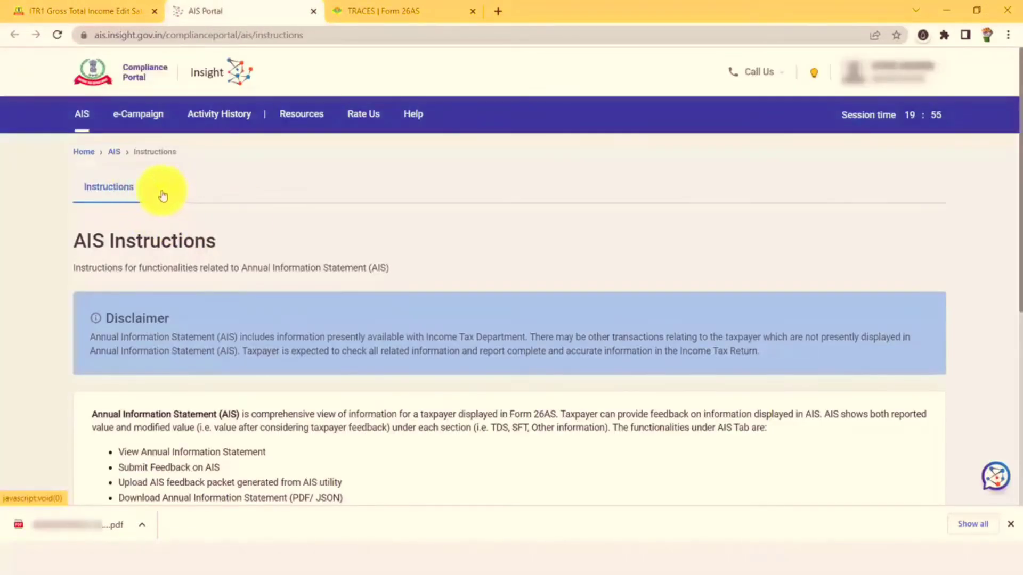
pyautogui.click(163, 194)
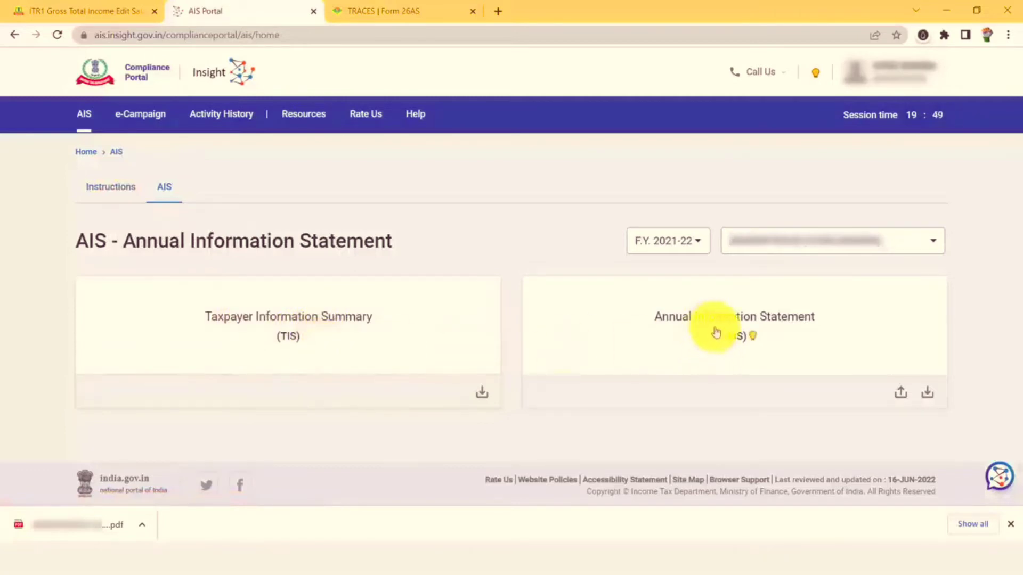
pyautogui.click(265, 334)
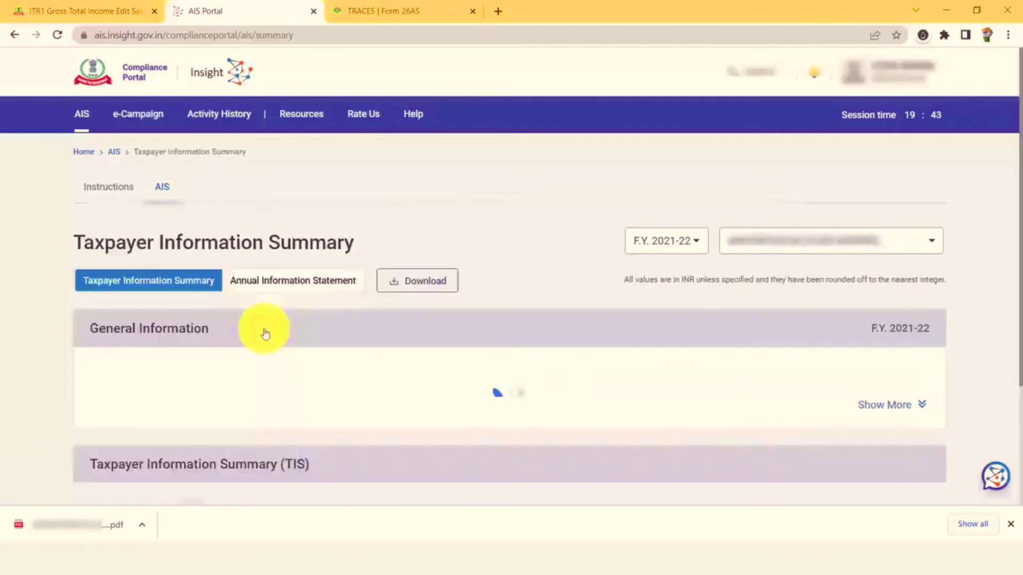
pyautogui.scroll(-3, 710, 334)
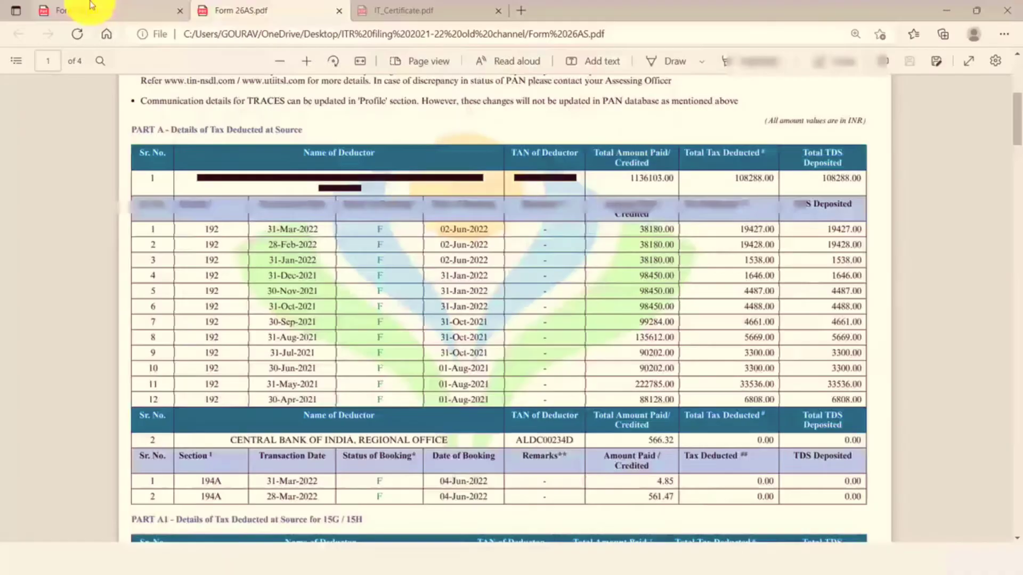
pyautogui.click(91, 9)
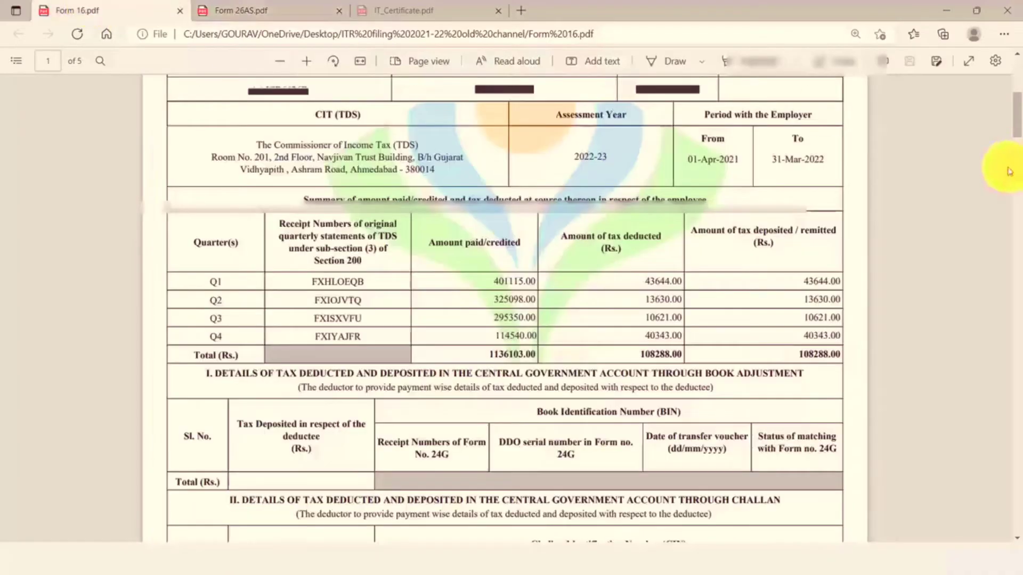
# Compare 17(1) salary 13,65,372 and zero 17(2) perquisites and 17(3) profits against Form 16.
pyautogui.moveTo(1005, 167); pyautogui.dragTo(1019, 197)
pyautogui.scroll(-10, 1015, 205)
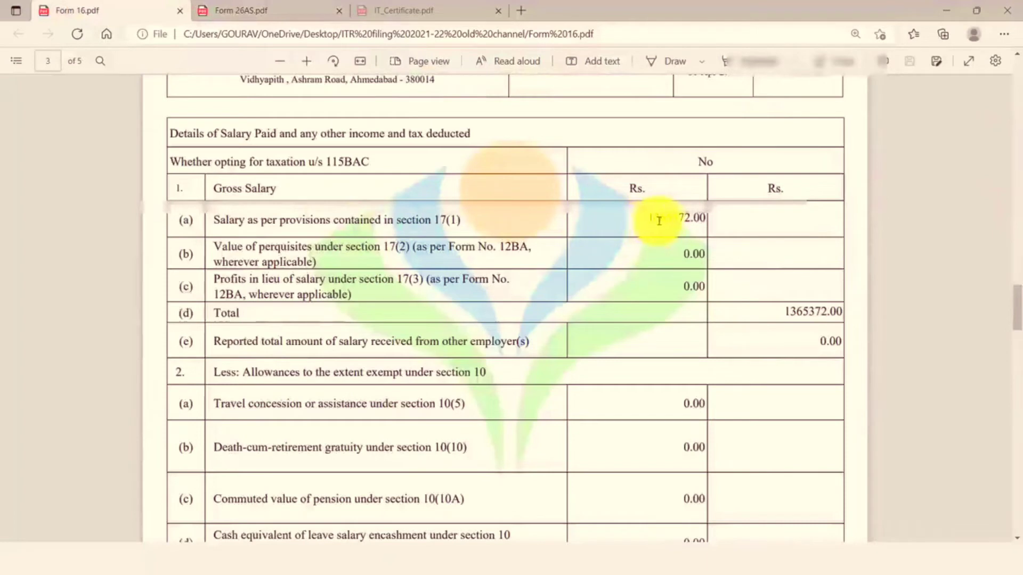
pyautogui.hotkey('alt', 'Tab')
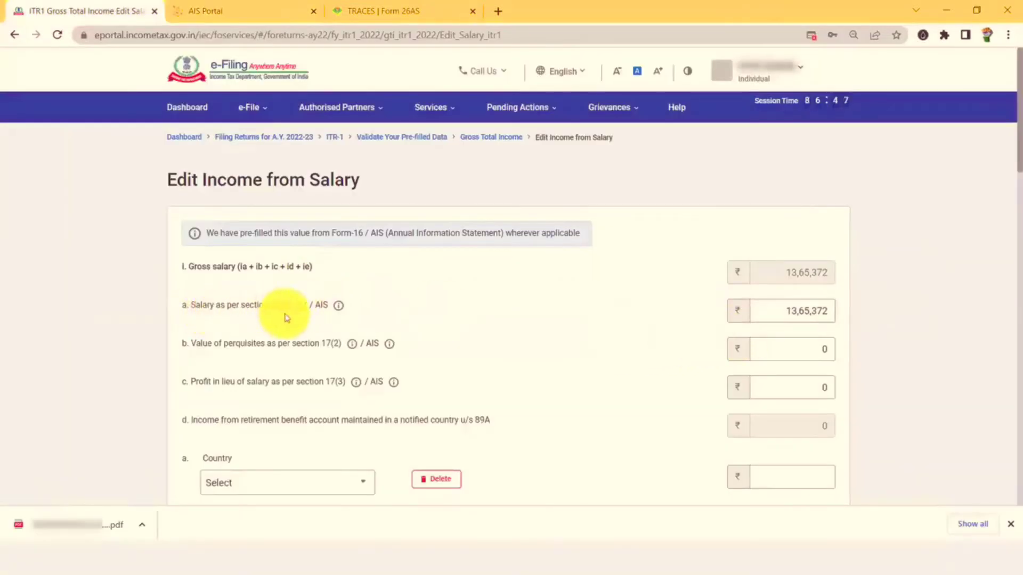
pyautogui.hotkey('alt', 'Tab')
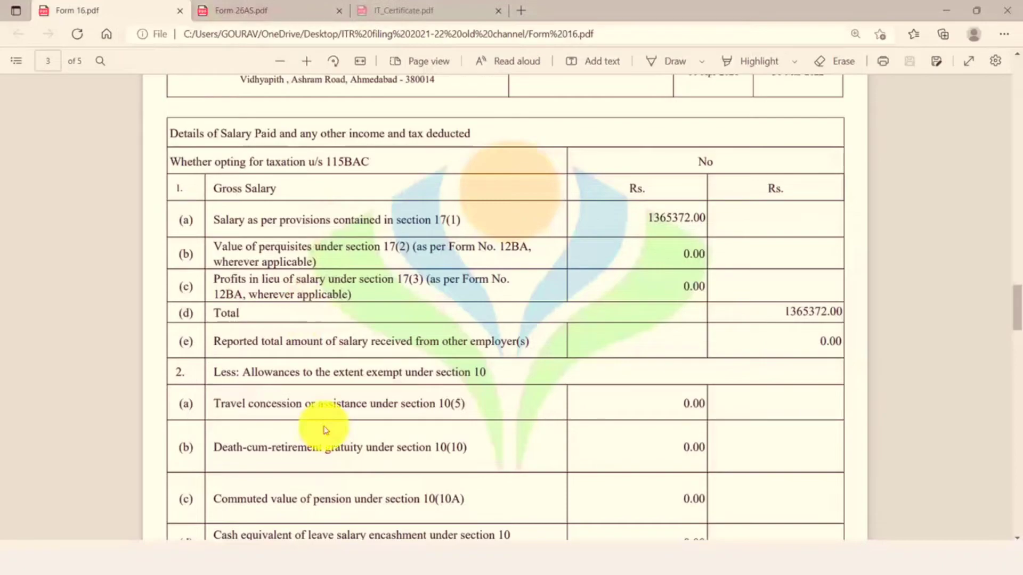
pyautogui.hotkey('alt', 'Tab')
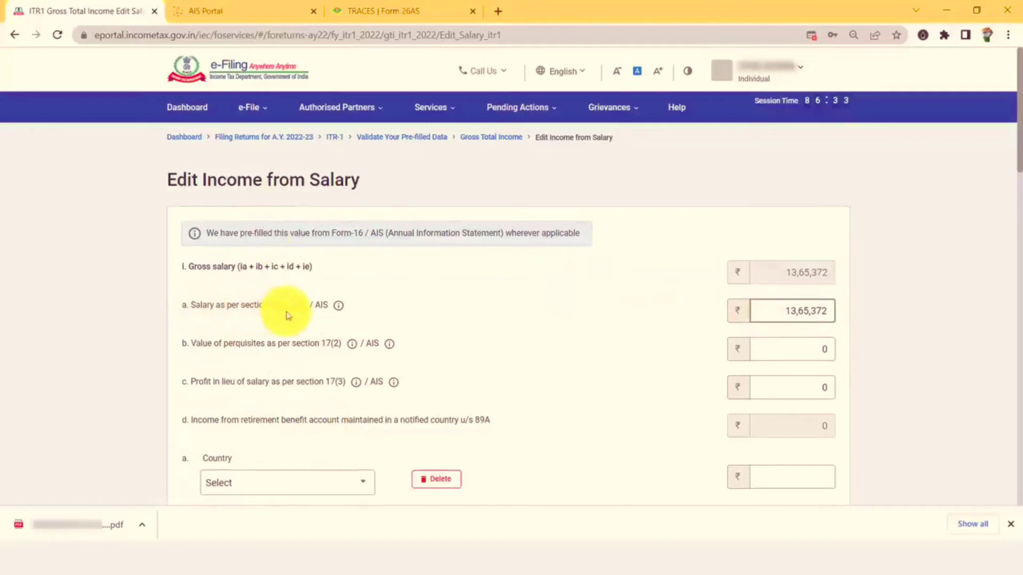
pyautogui.hotkey('alt', 'Tab')
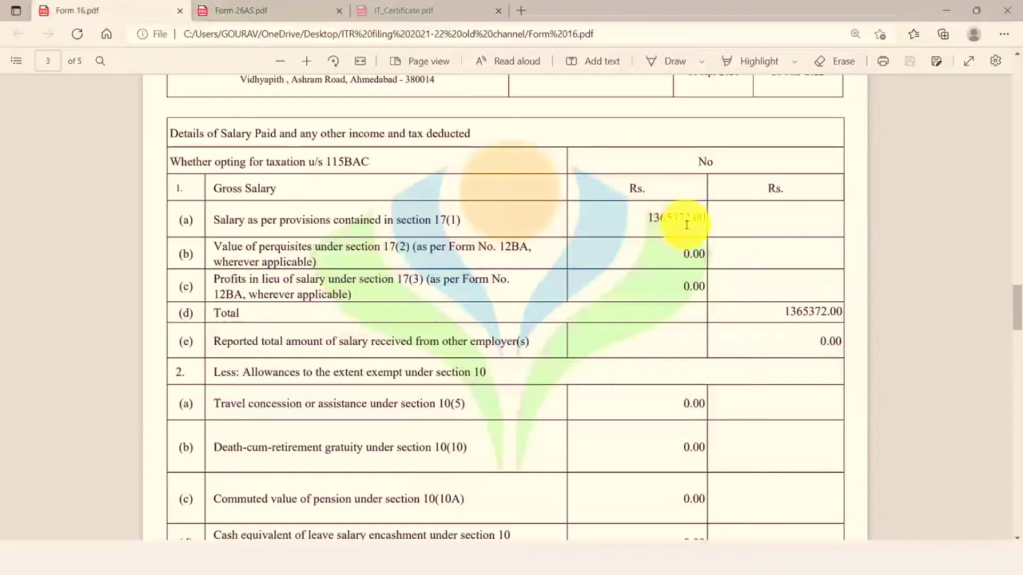
pyautogui.hotkey('alt', 'Tab')
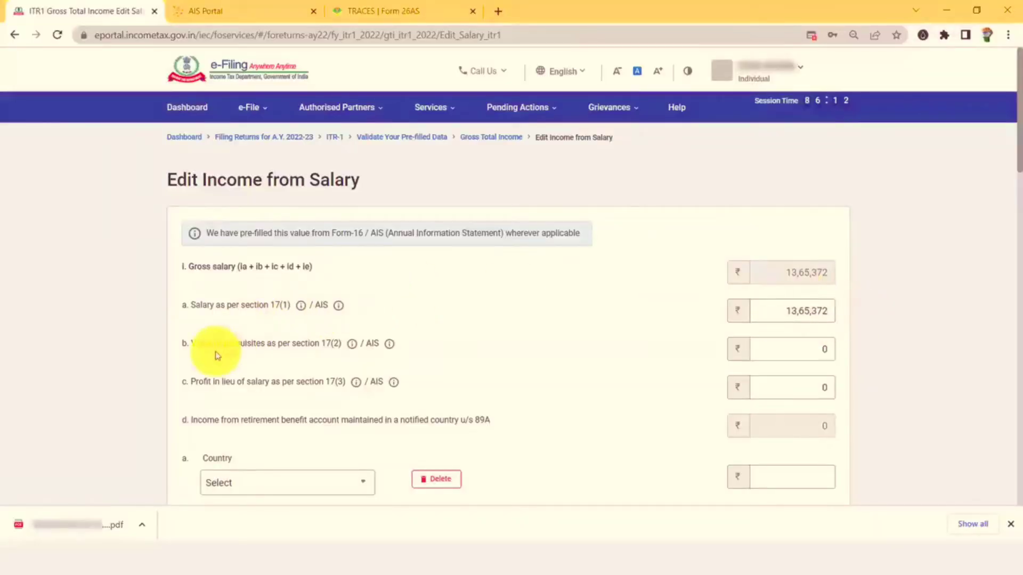
pyautogui.hotkey('alt', 'Tab')
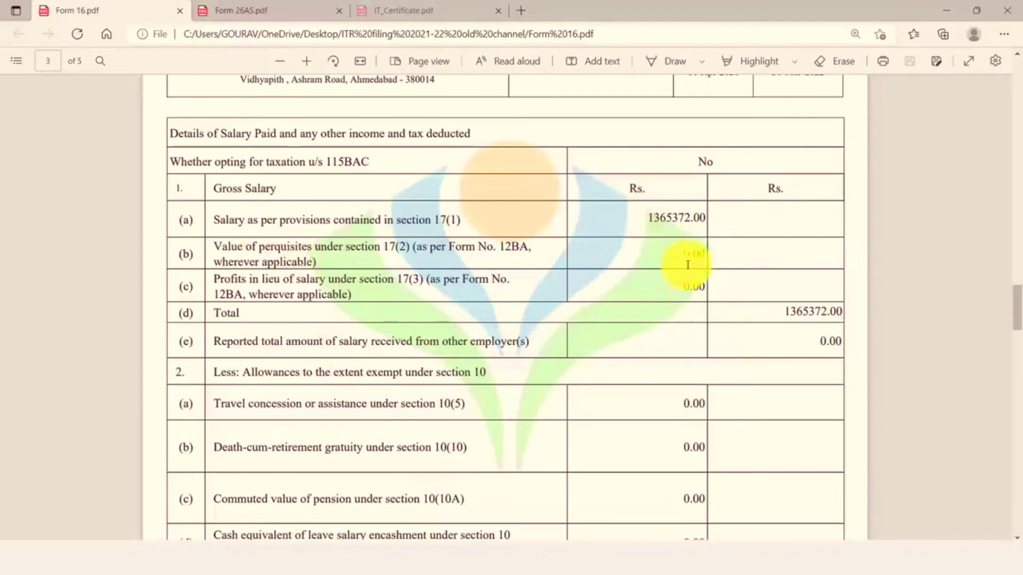
pyautogui.hotkey('alt', 'Tab')
pyautogui.hotkey('alt', 'Tab')
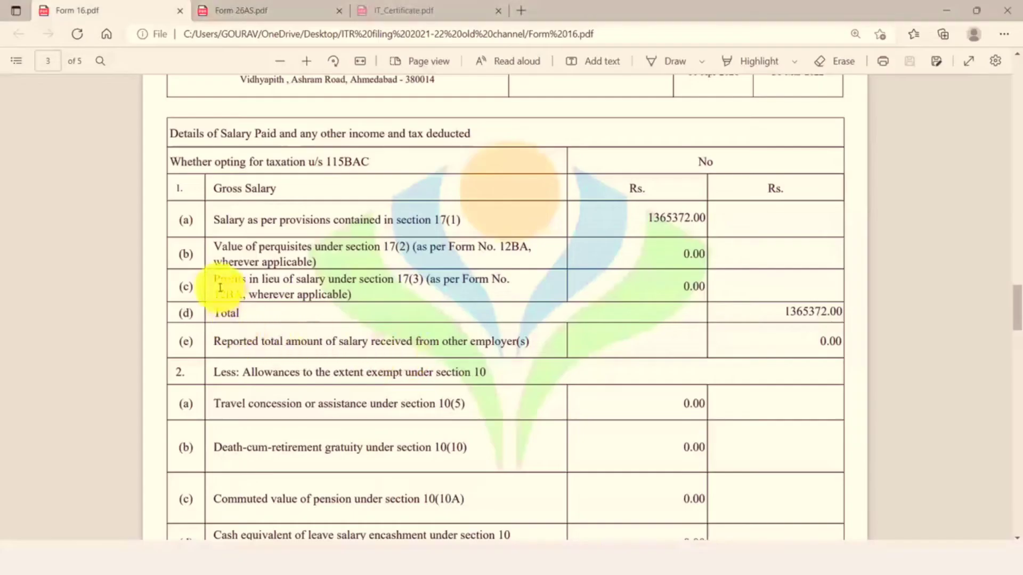
pyautogui.hotkey('alt', 'Tab')
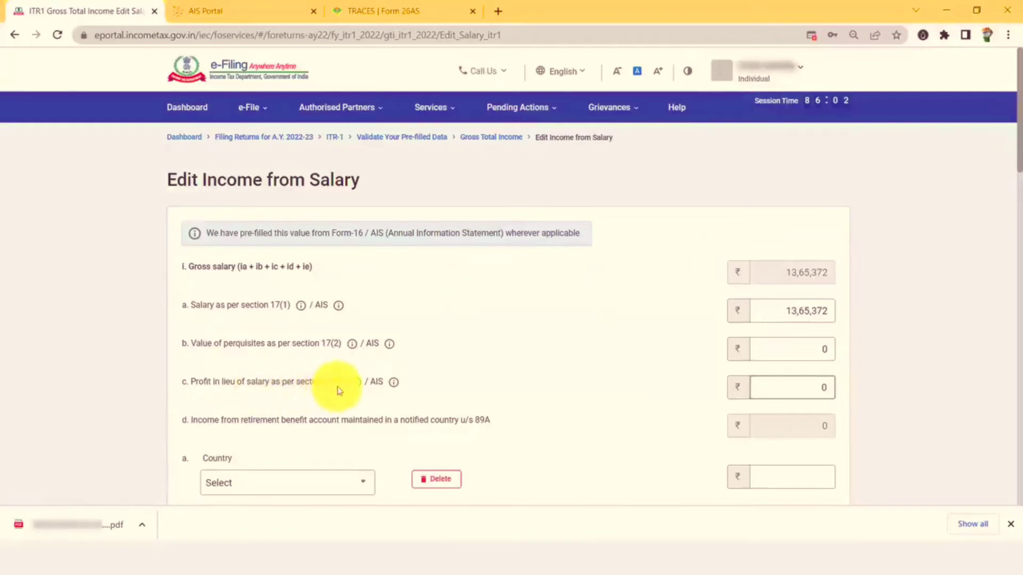
pyautogui.scroll(-1, 367, 338)
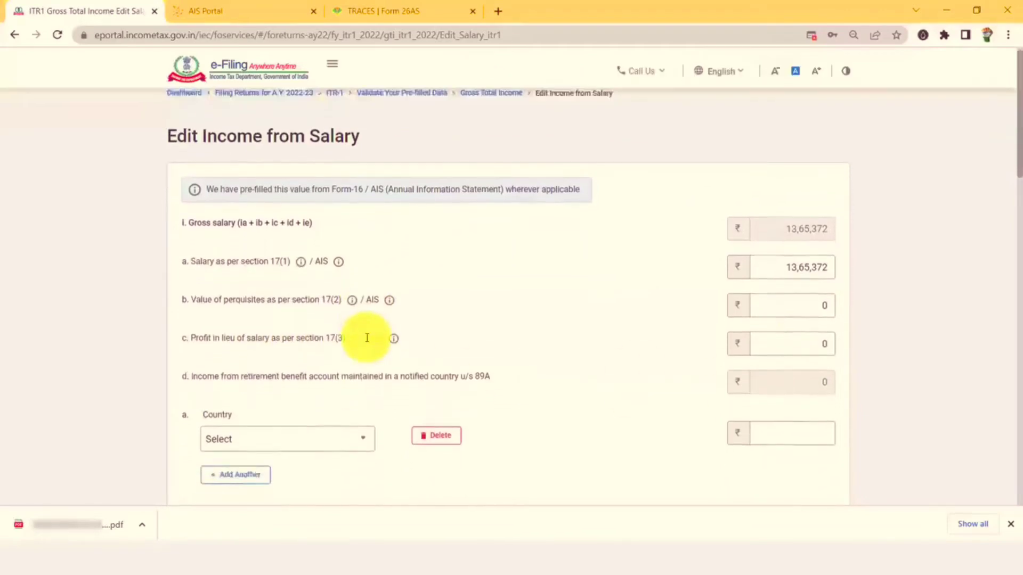
pyautogui.scroll(-1, 367, 338)
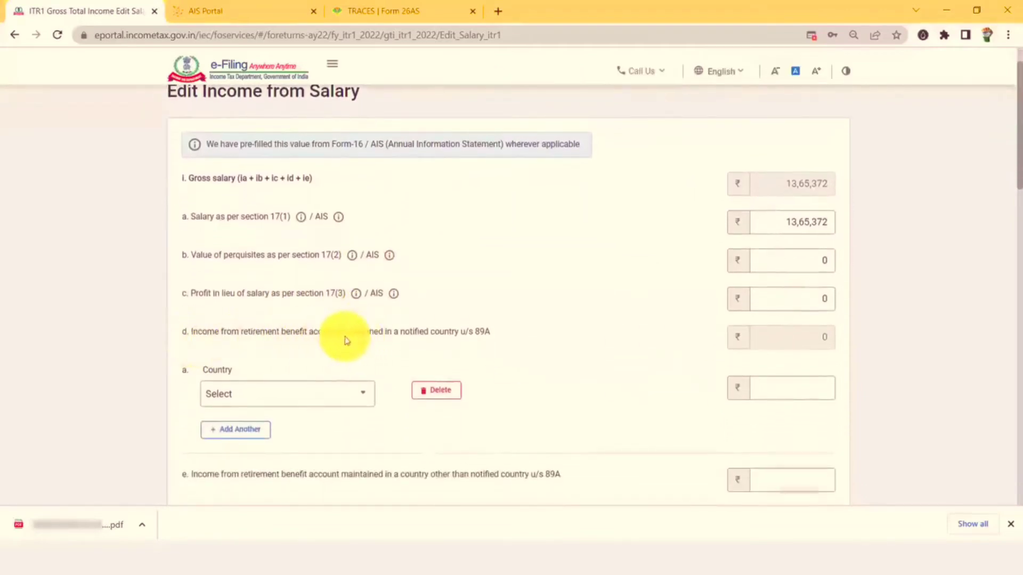
pyautogui.click(441, 393)
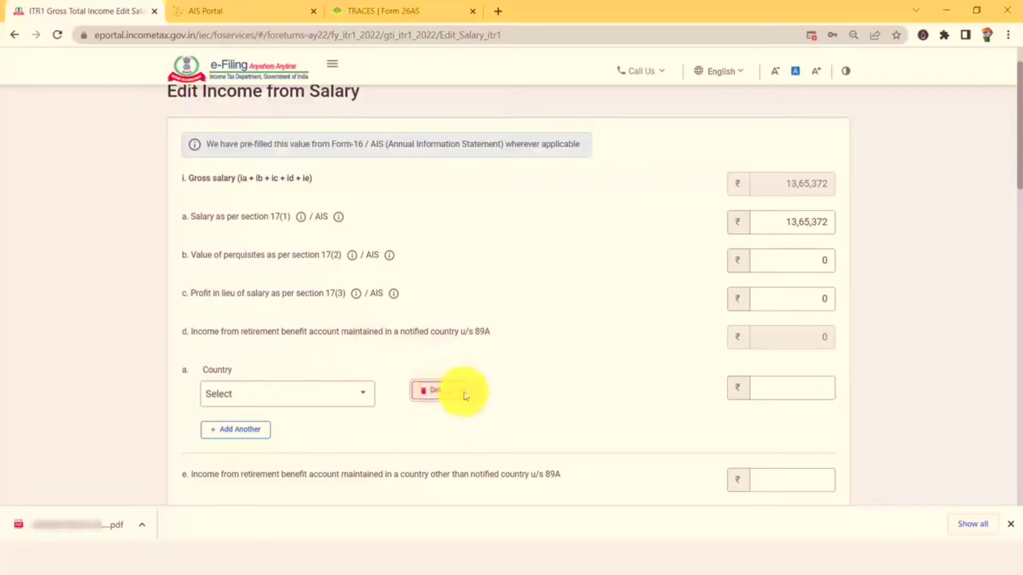
pyautogui.click(624, 329)
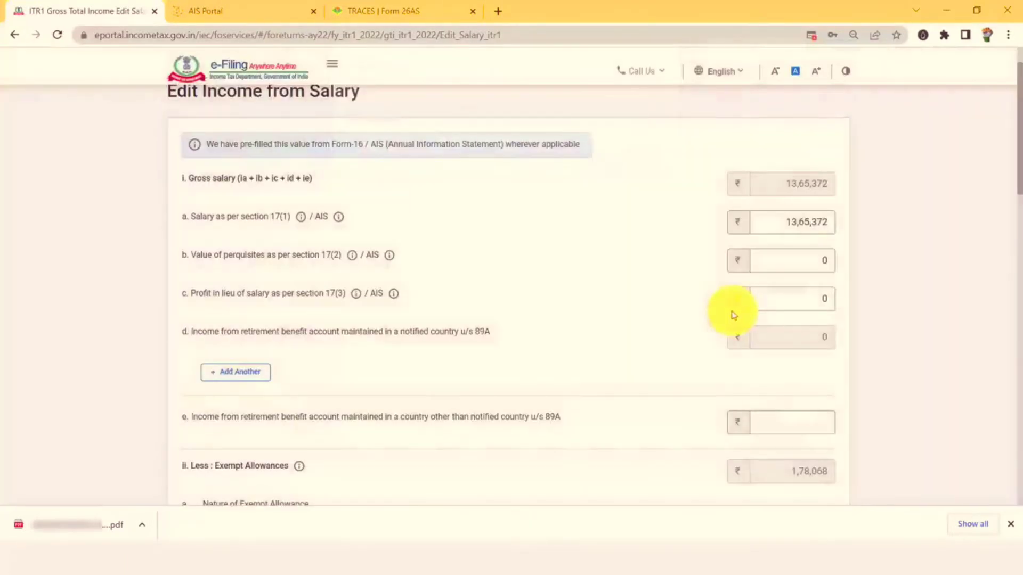
pyautogui.scroll(-2, 731, 315)
pyautogui.scroll(-4, 646, 290)
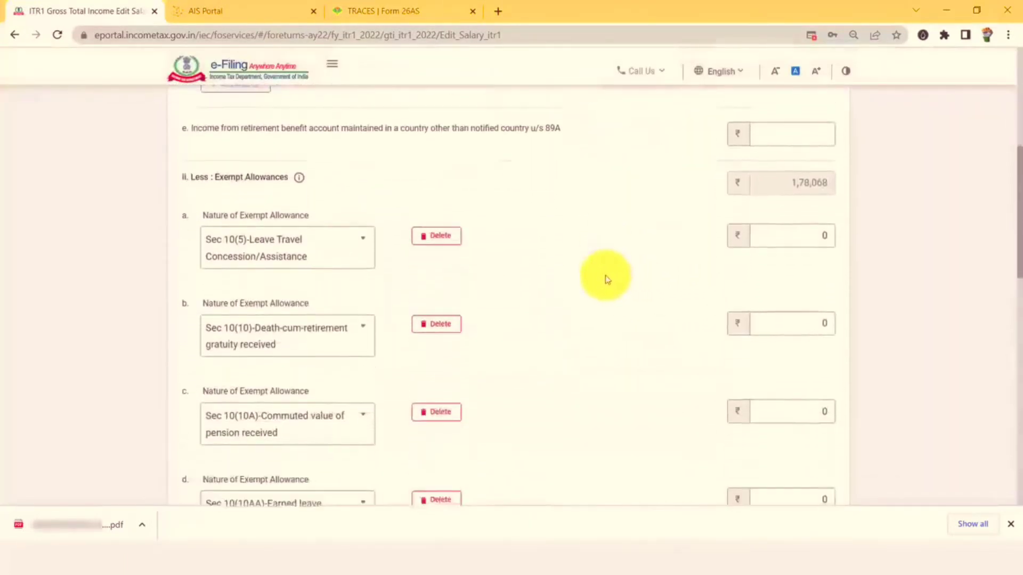
pyautogui.hotkey('alt', 'Tab')
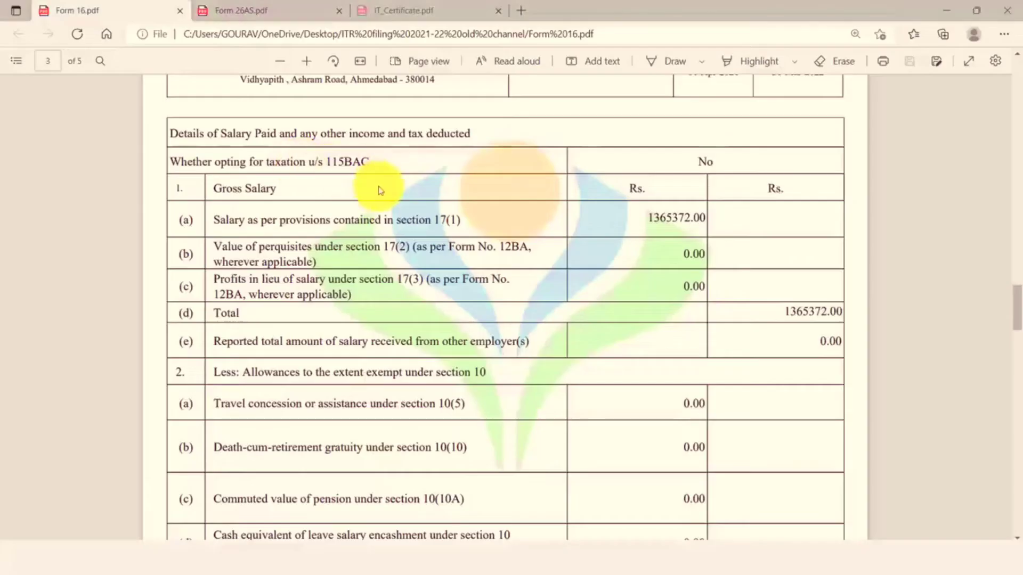
pyautogui.scroll(-2, 393, 206)
pyautogui.scroll(-3, 399, 216)
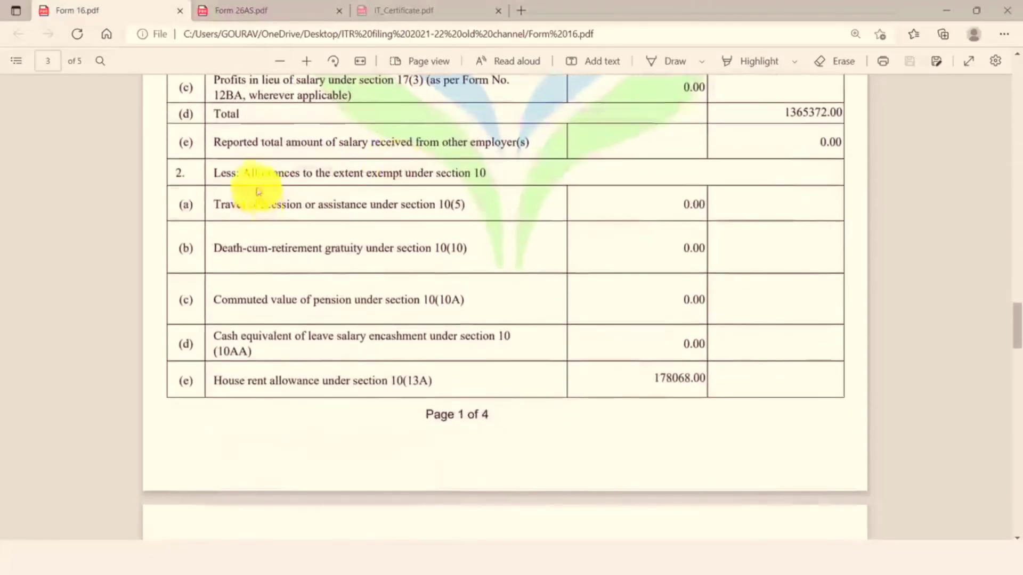
pyautogui.moveTo(172, 171); pyautogui.dragTo(477, 168)
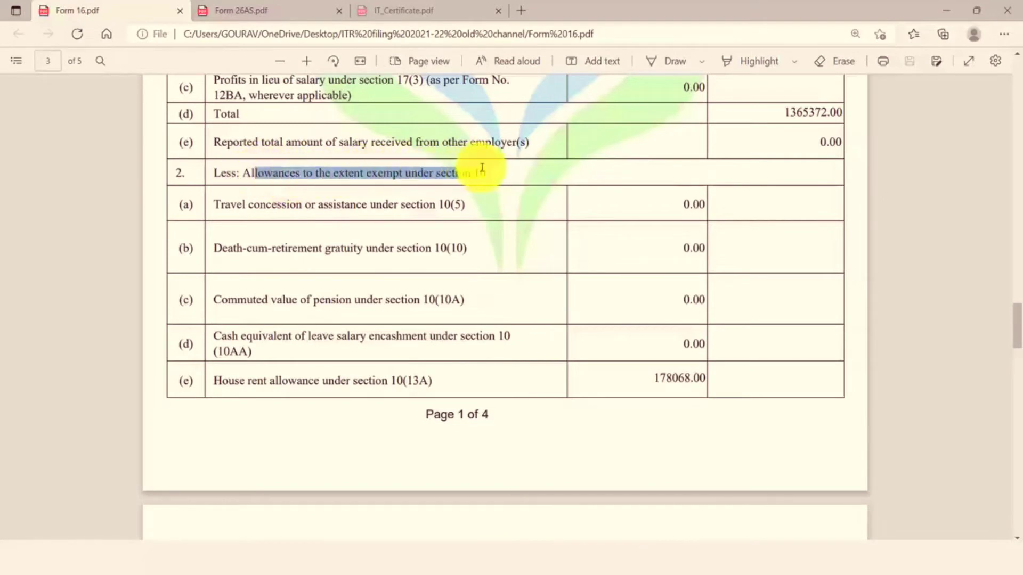
pyautogui.click(428, 213)
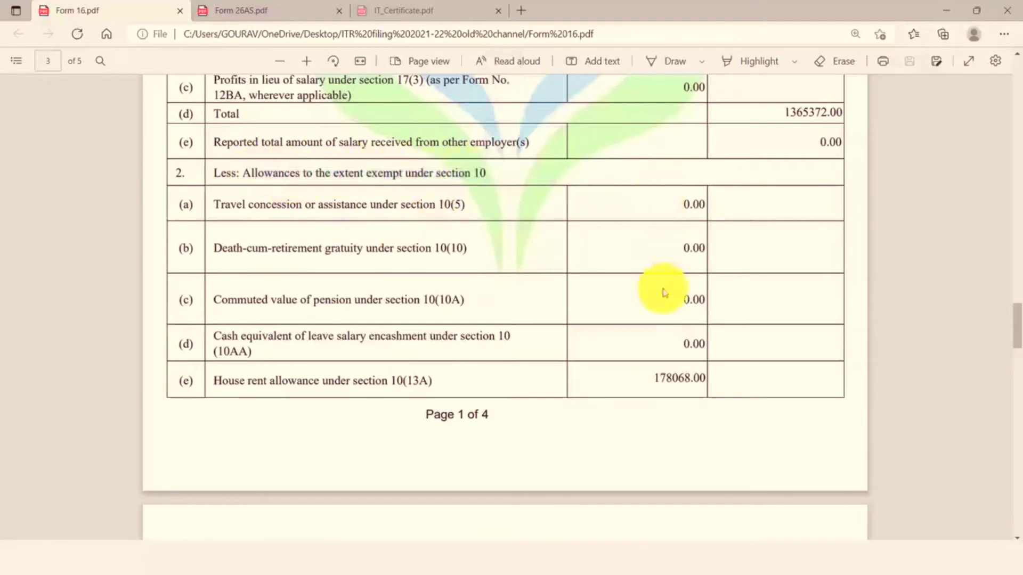
pyautogui.hotkey('alt', 'Tab')
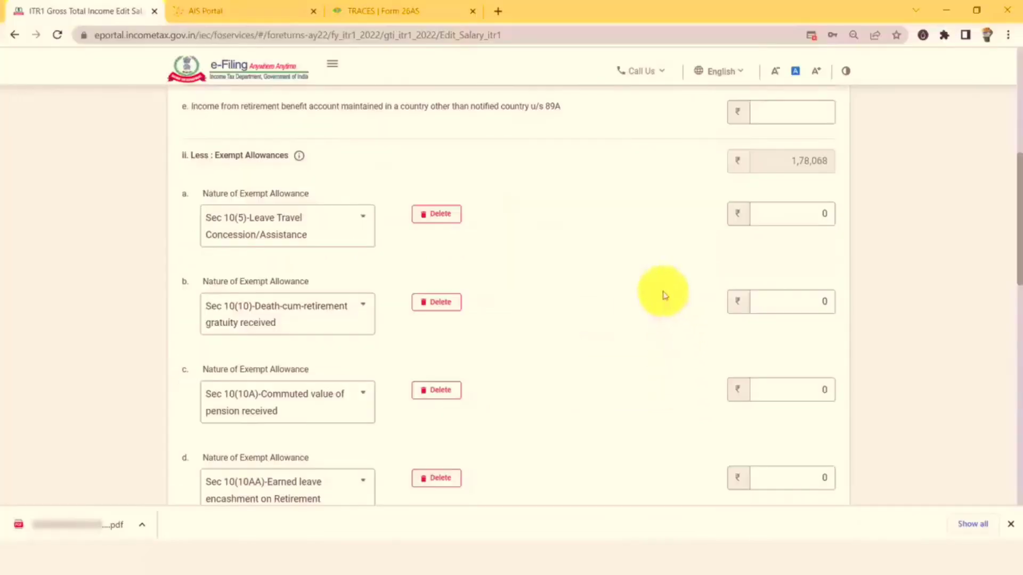
pyautogui.hotkey('alt', 'Tab')
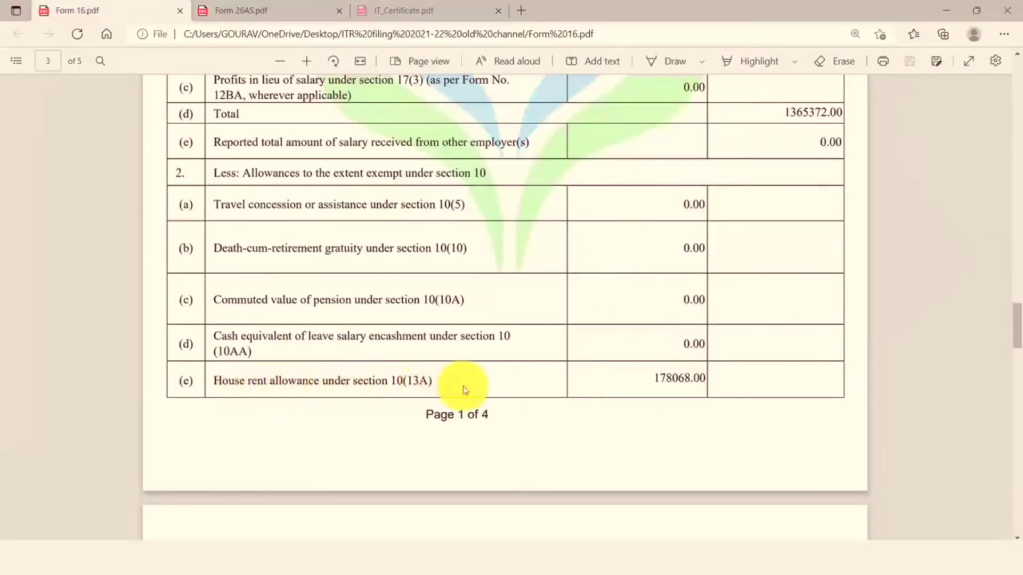
pyautogui.hotkey('alt', 'Tab')
pyautogui.scroll(-5, 425, 175)
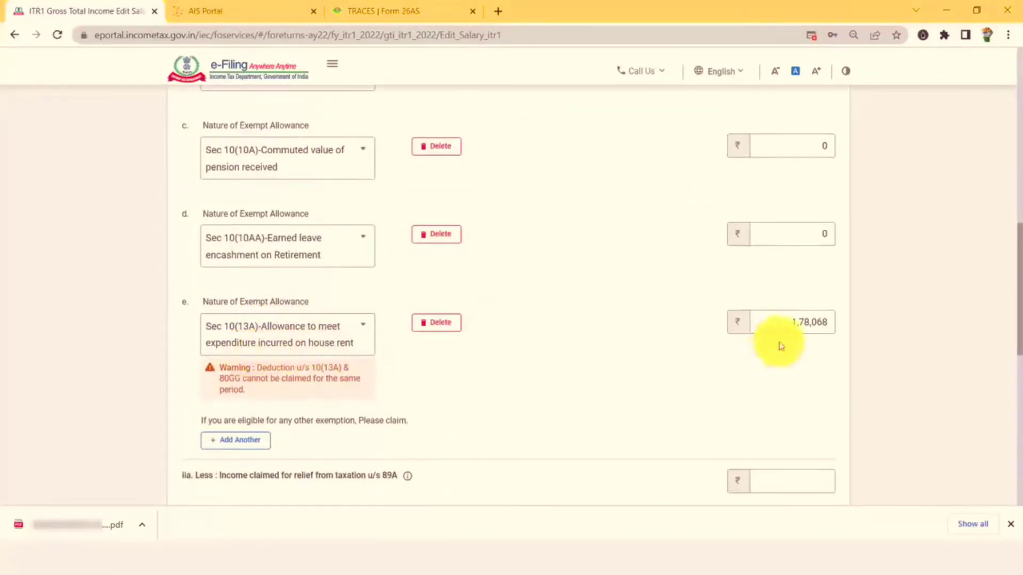
pyautogui.hotkey('alt', 'Tab')
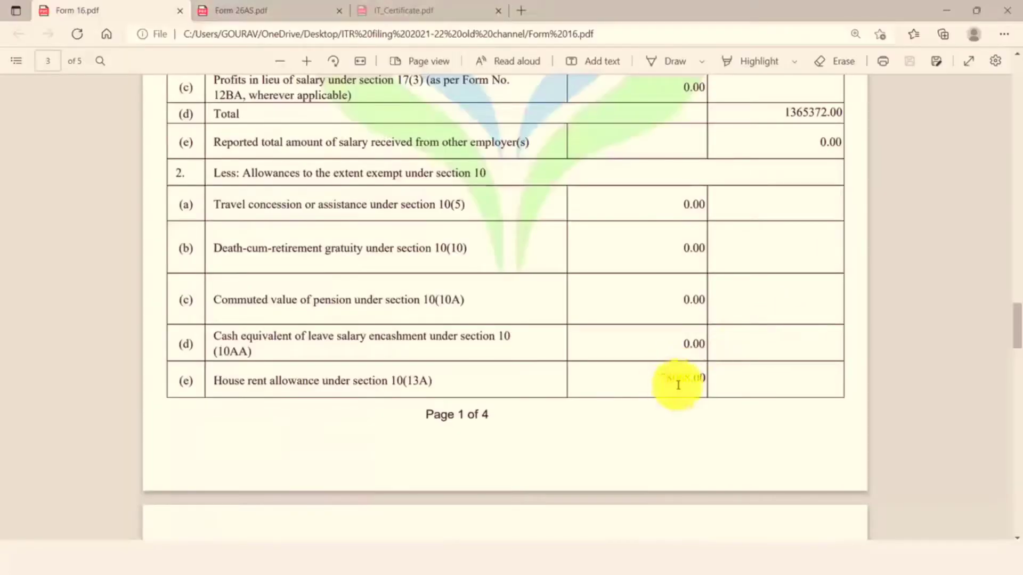
pyautogui.hotkey('alt', 'Tab')
pyautogui.scroll(2, 555, 326)
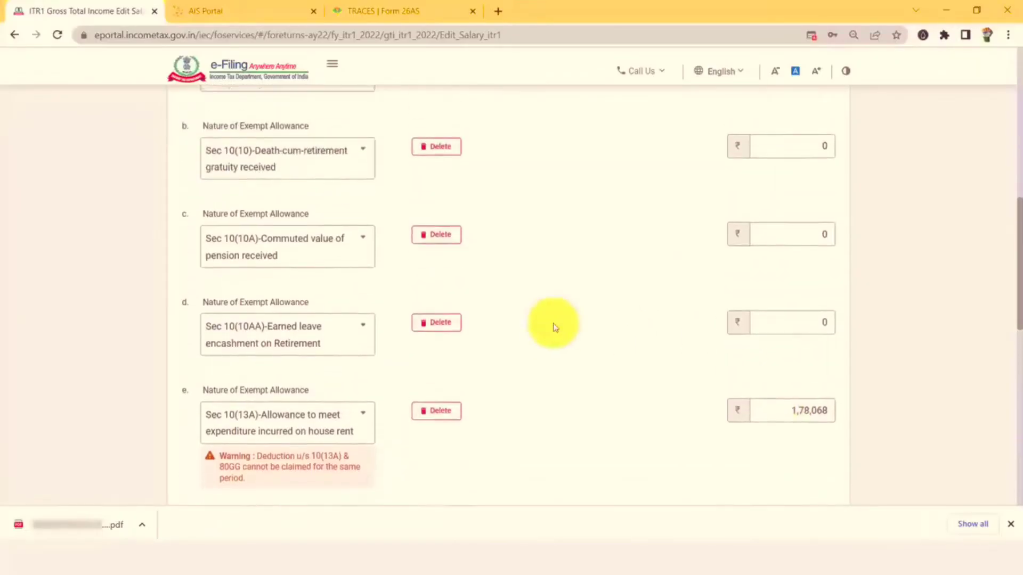
pyautogui.hotkey('alt', 'Tab')
pyautogui.scroll(1, 656, 313)
pyautogui.scroll(-4, 661, 287)
pyautogui.scroll(-3, 662, 352)
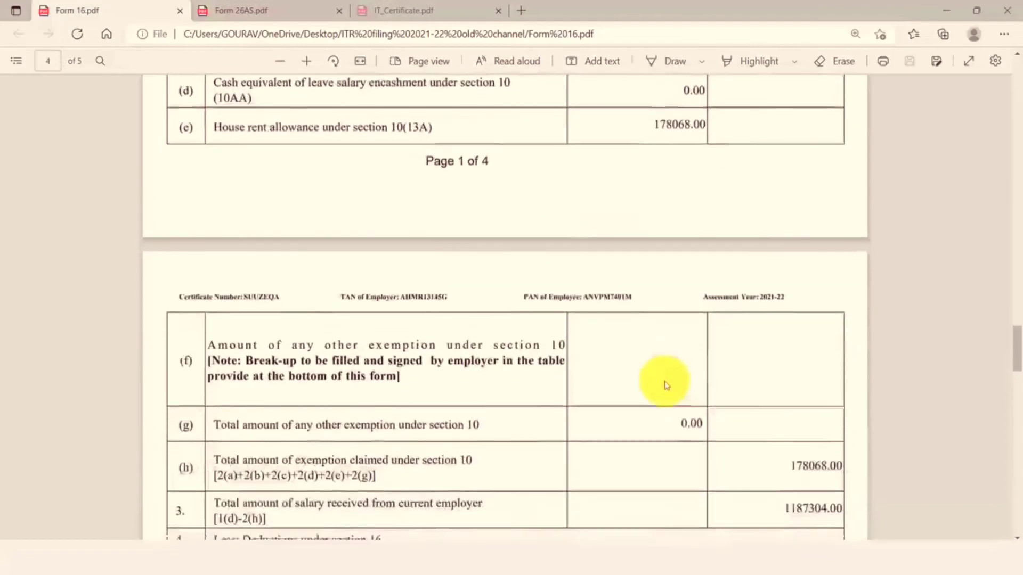
pyautogui.hotkey('alt', 'Tab')
pyautogui.scroll(1, 431, 270)
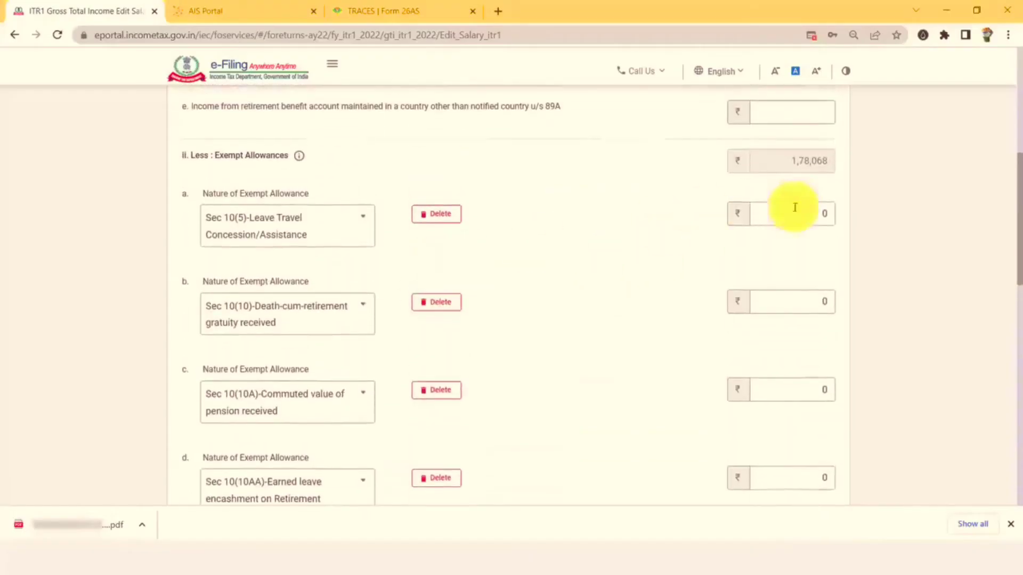
# Delete the zero-value Leave Travel and Earned leave allowance rows, rechecking Form 16's exemptions.
pyautogui.click(446, 216)
pyautogui.click(602, 320)
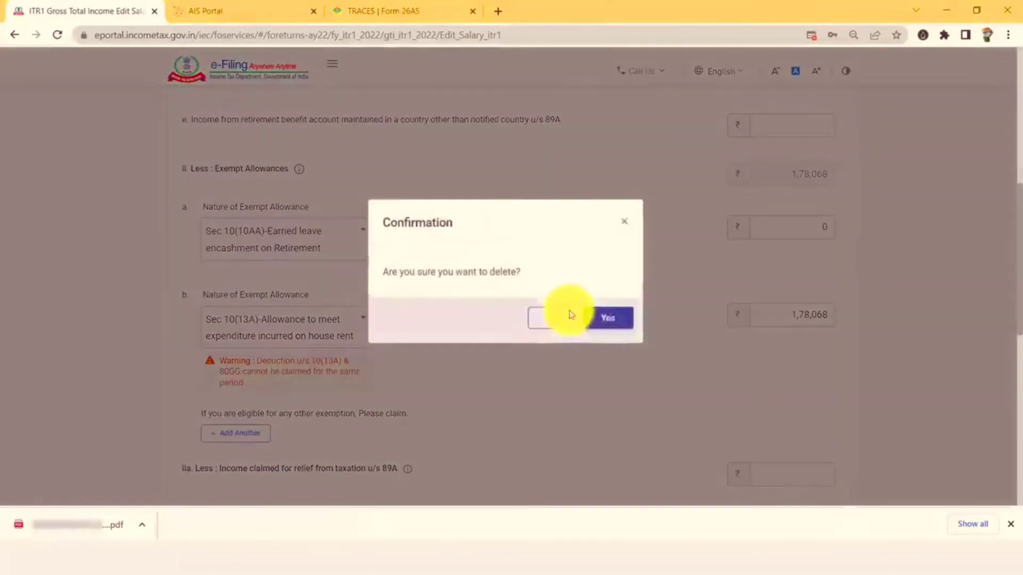
pyautogui.click(434, 228)
pyautogui.click(605, 323)
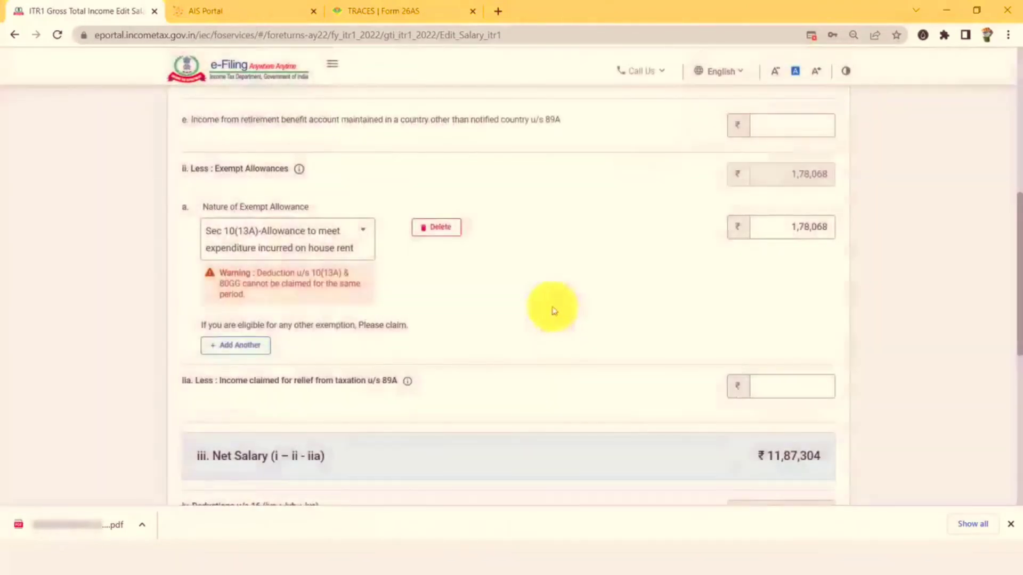
pyautogui.scroll(1, 469, 322)
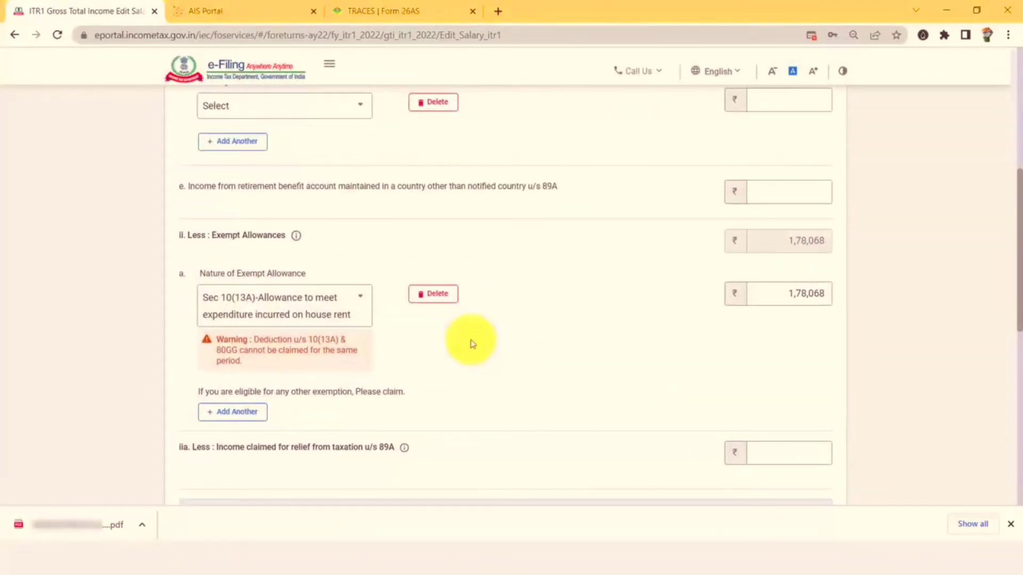
pyautogui.hotkey('alt', 'Tab')
pyautogui.scroll(2, 598, 242)
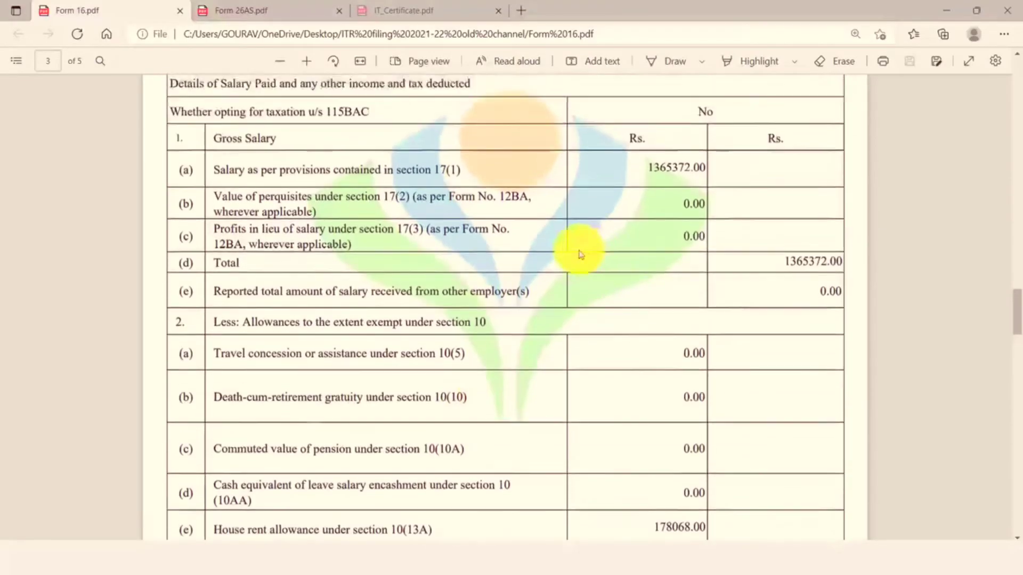
pyautogui.scroll(-3, 581, 254)
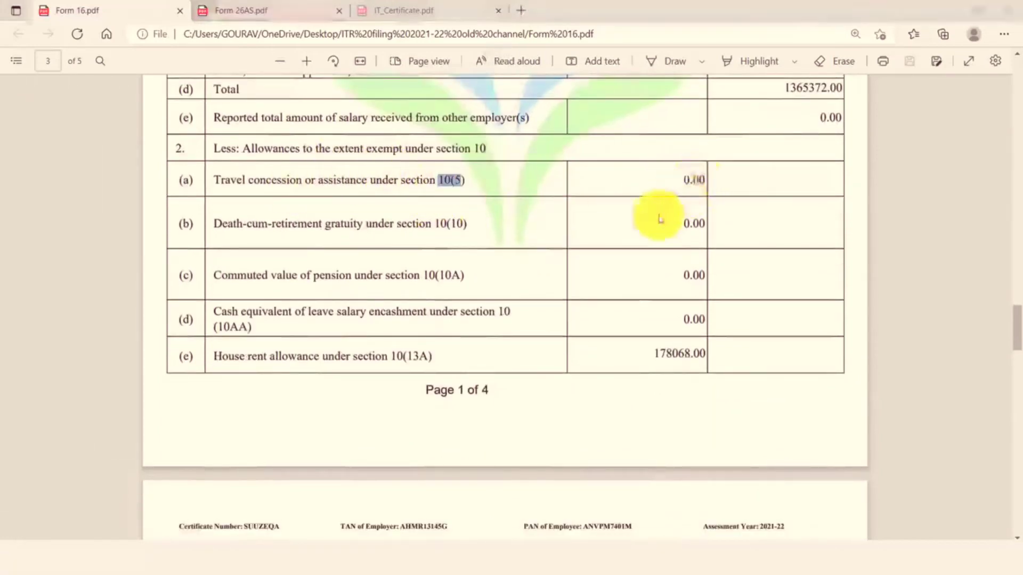
pyautogui.hotkey('alt', 'Tab')
# Add and delete a trial Sec 10(5) Leave Travel row, then re-enter 178068 as the 10(13A) amount.
pyautogui.click(239, 418)
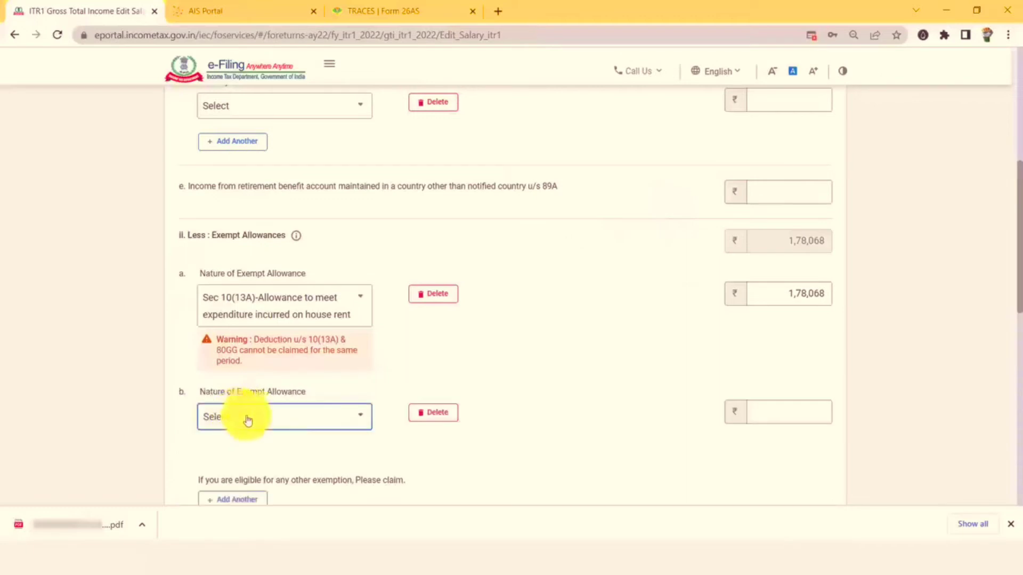
pyautogui.click(290, 419)
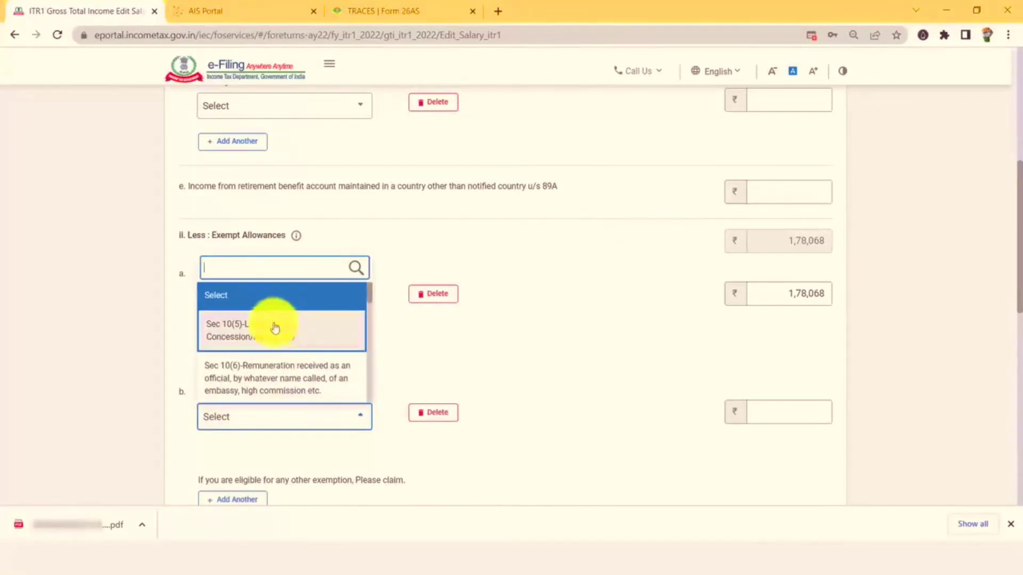
pyautogui.scroll(-2, 252, 335)
pyautogui.scroll(2, 254, 348)
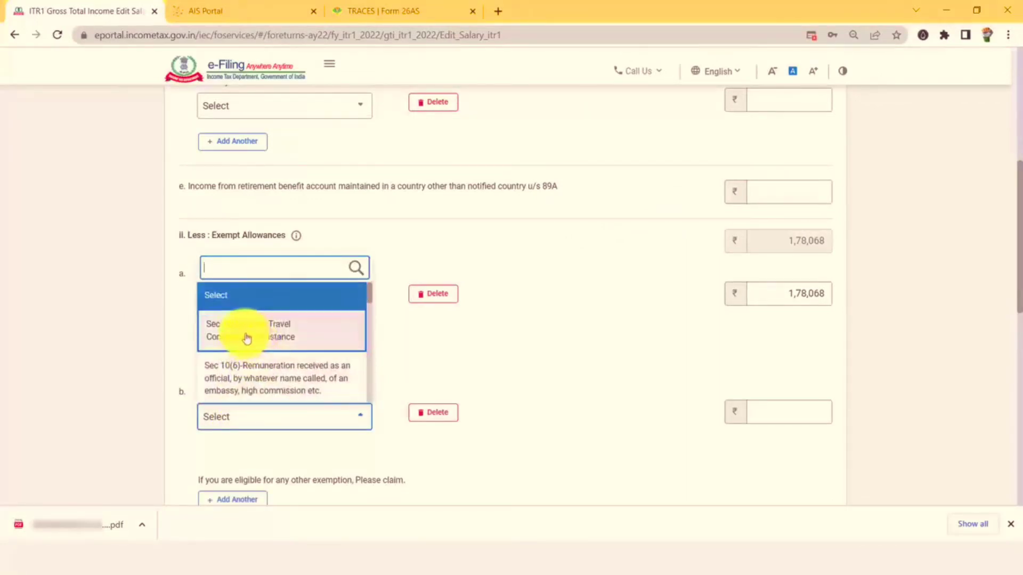
pyautogui.click(262, 338)
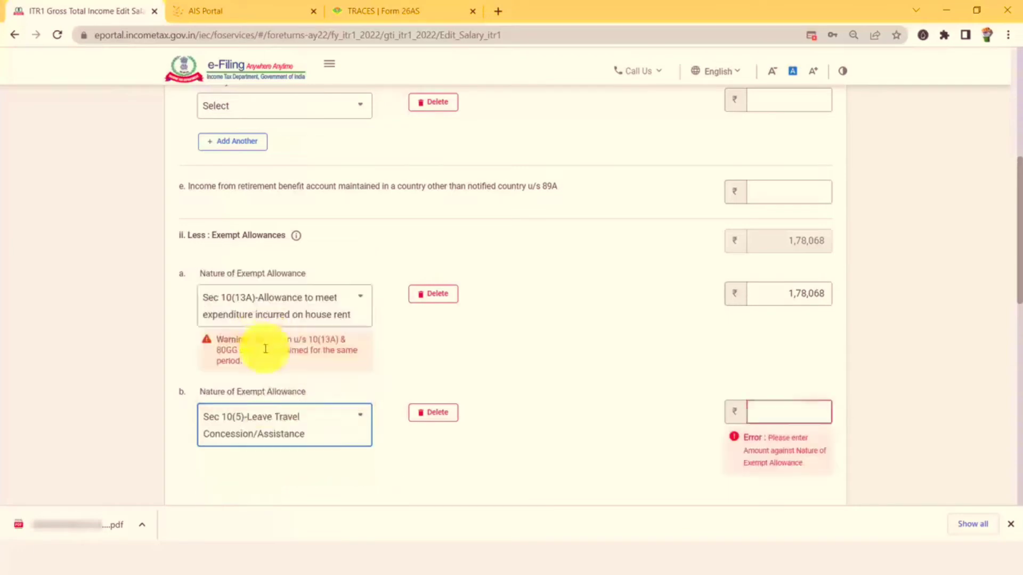
pyautogui.click(261, 424)
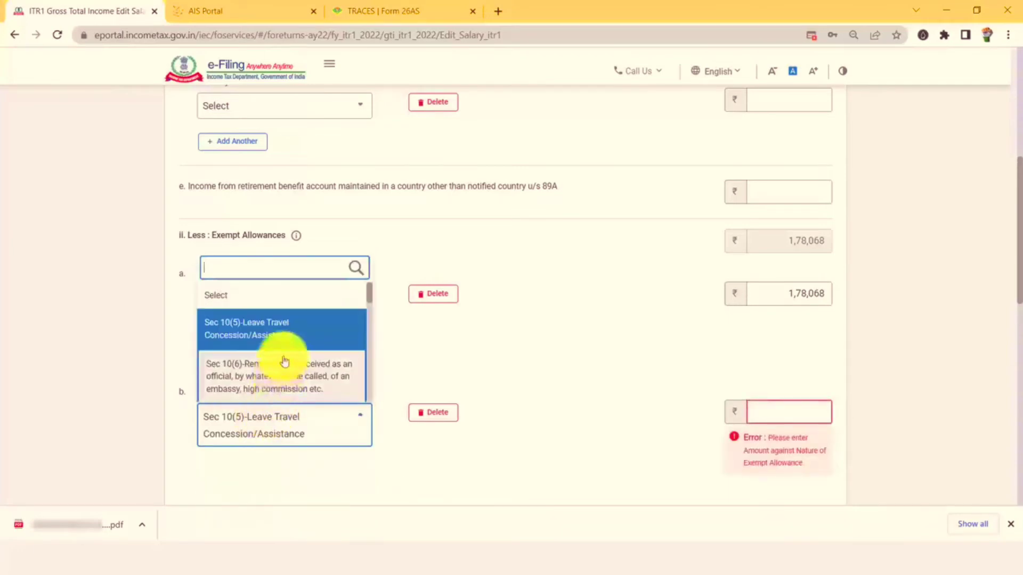
pyautogui.scroll(-5, 278, 368)
pyautogui.scroll(-6, 277, 365)
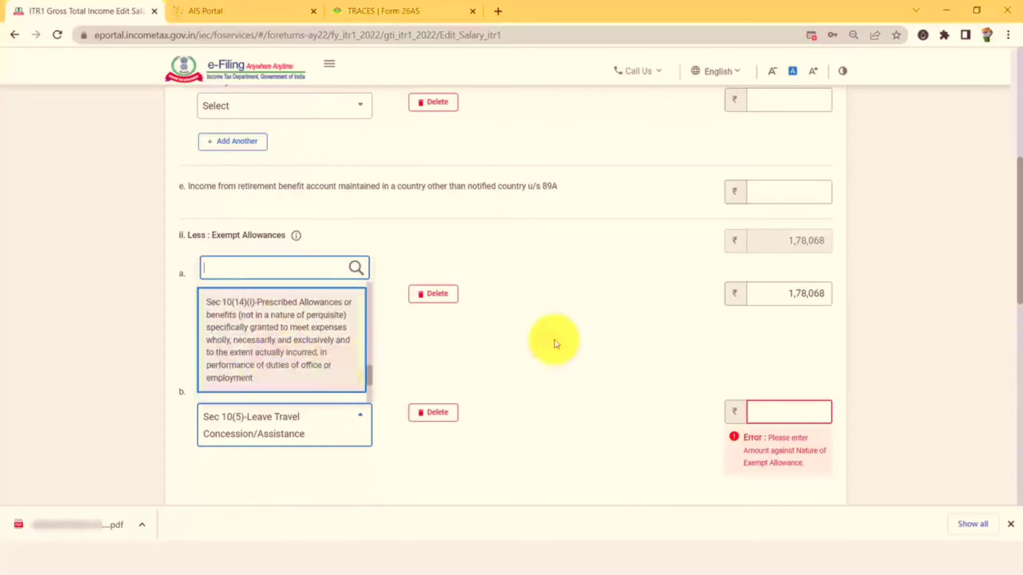
pyautogui.click(538, 347)
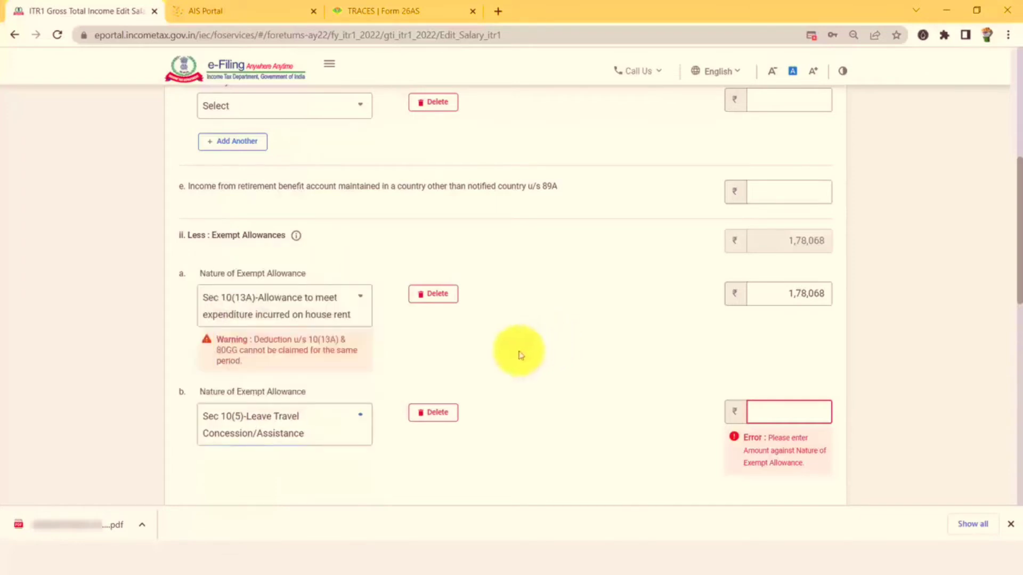
pyautogui.click(431, 415)
pyautogui.click(609, 327)
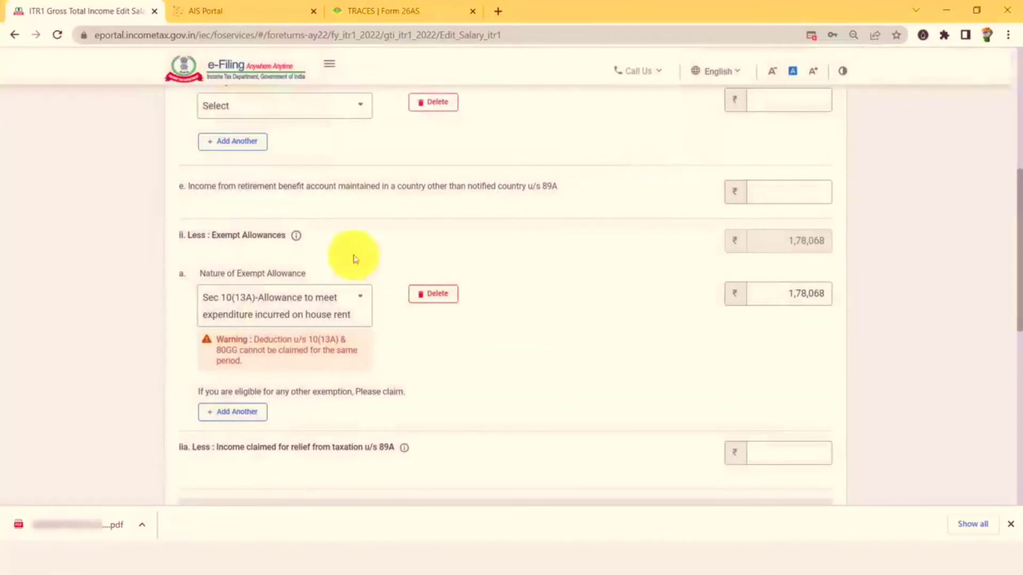
pyautogui.click(801, 289)
pyautogui.write('178068')
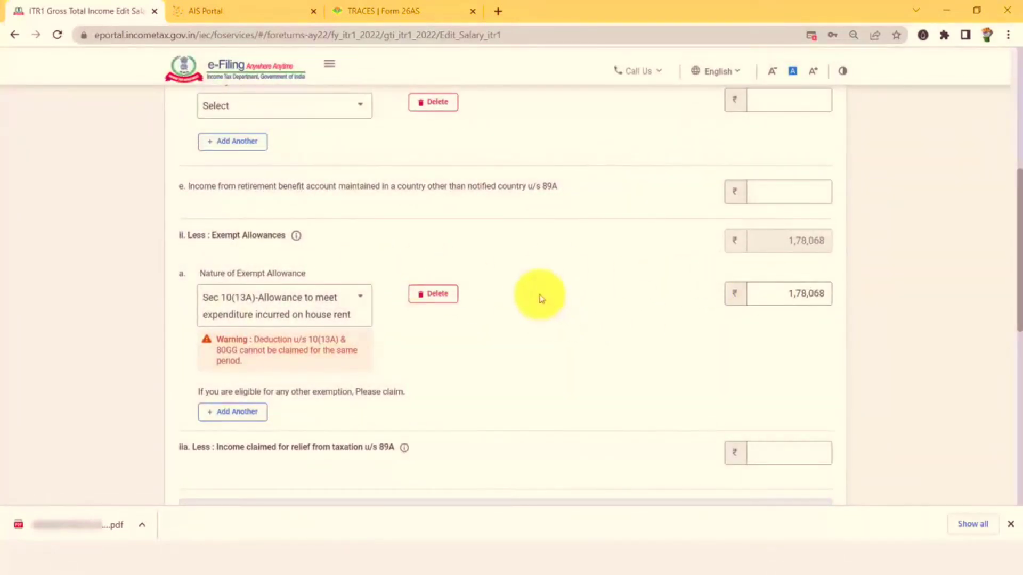
# Locate the 50000 standard deduction among Form 16's Section 16 deductions.
pyautogui.scroll(-5, 491, 233)
pyautogui.scroll(-2, 486, 232)
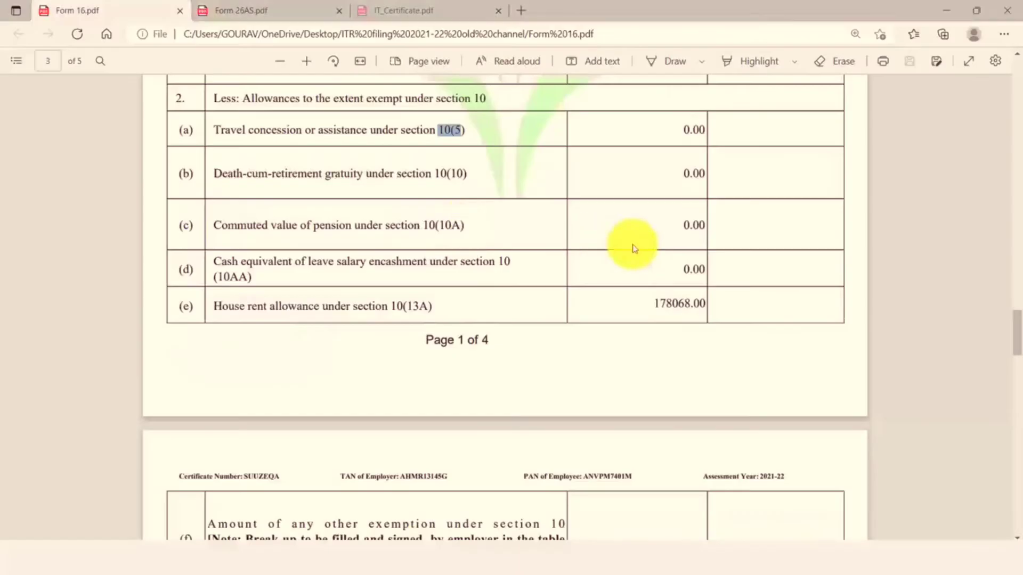
pyautogui.scroll(-6, 632, 250)
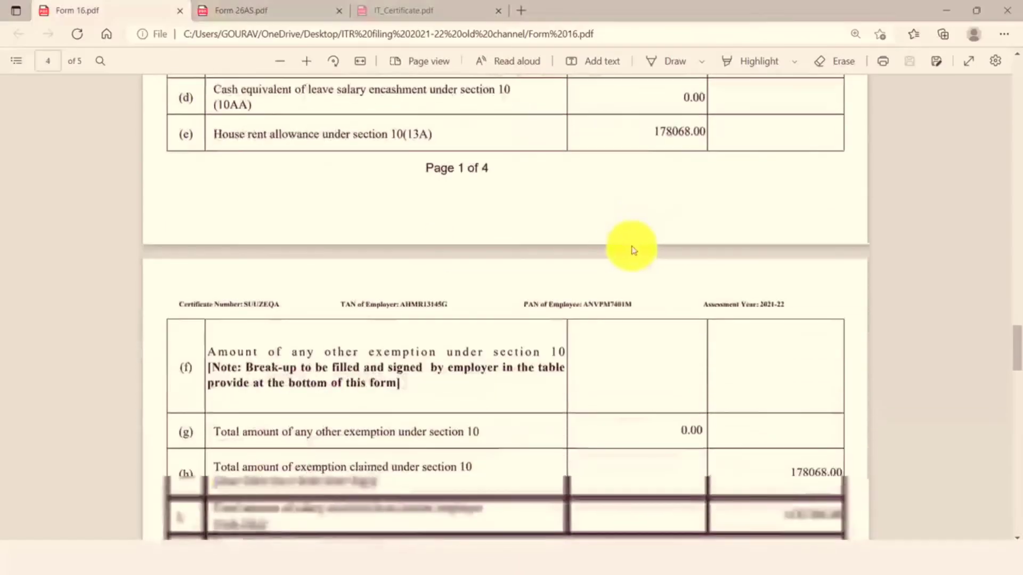
pyautogui.scroll(-2, 628, 254)
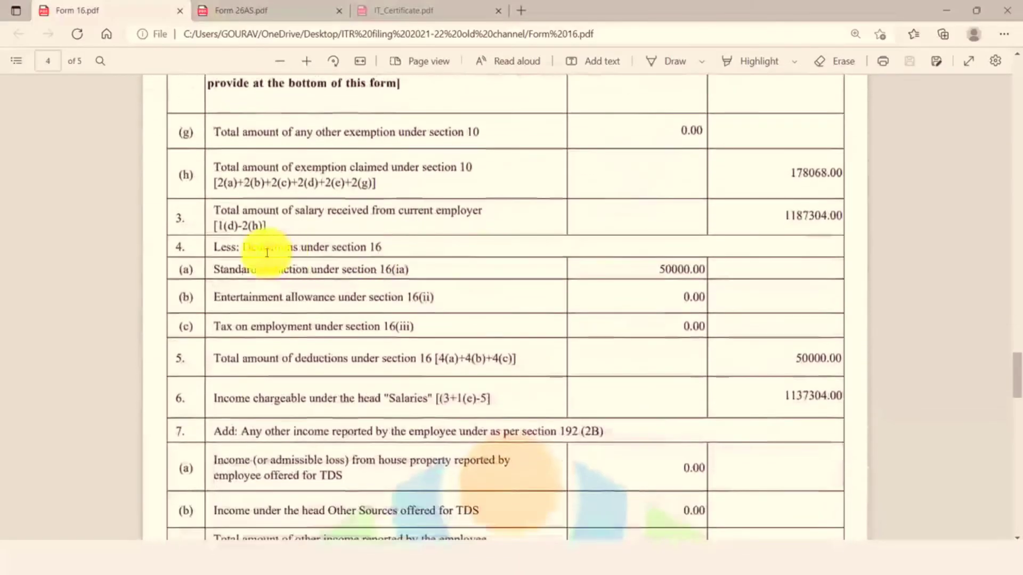
pyautogui.moveTo(251, 247); pyautogui.dragTo(398, 246)
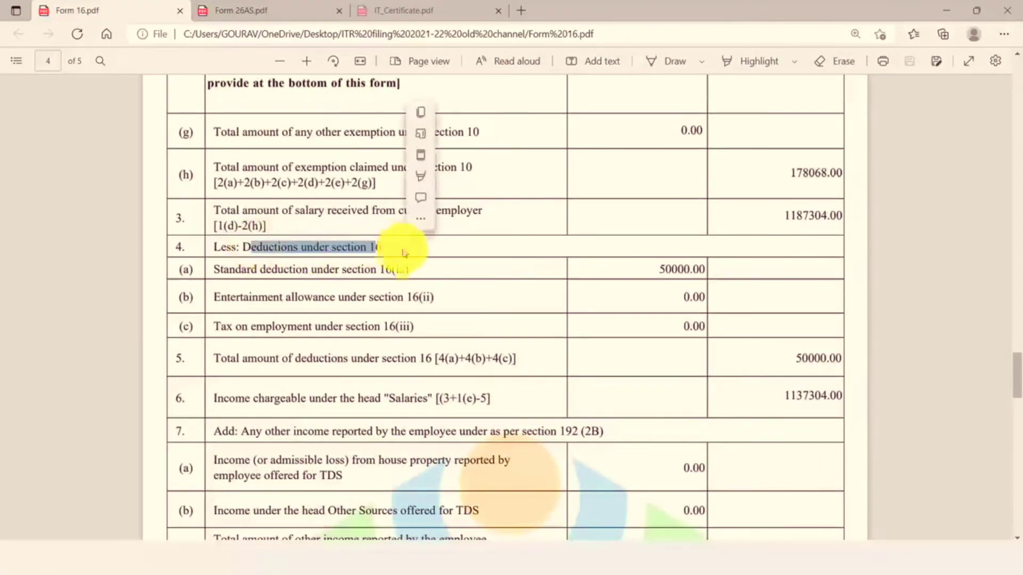
pyautogui.click(457, 268)
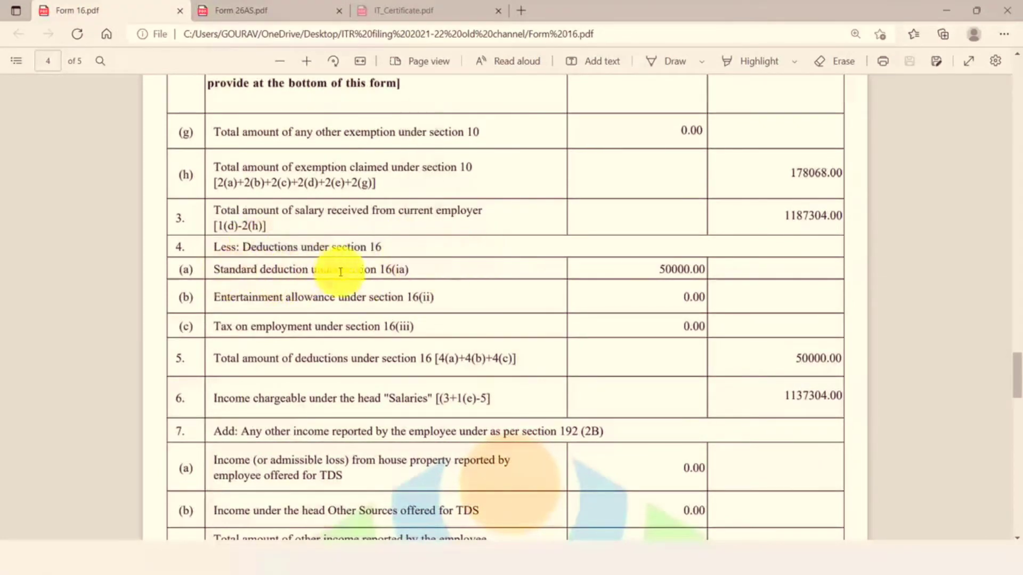
pyautogui.moveTo(660, 270); pyautogui.dragTo(688, 271)
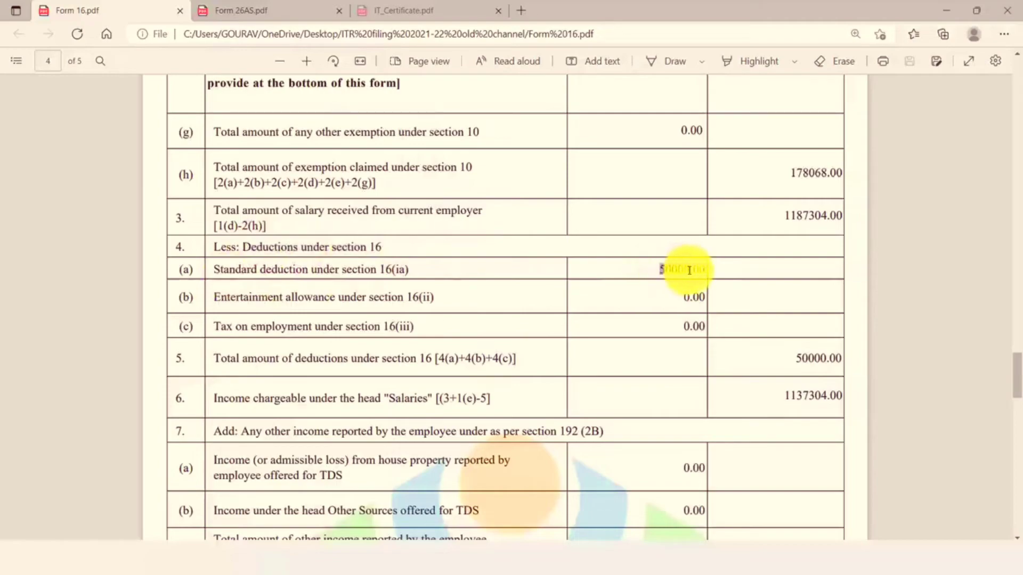
# Cross-check the deductions with the salary form and save it, ₹11,37,304 chargeable.
pyautogui.hotkey('alt', 'Tab')
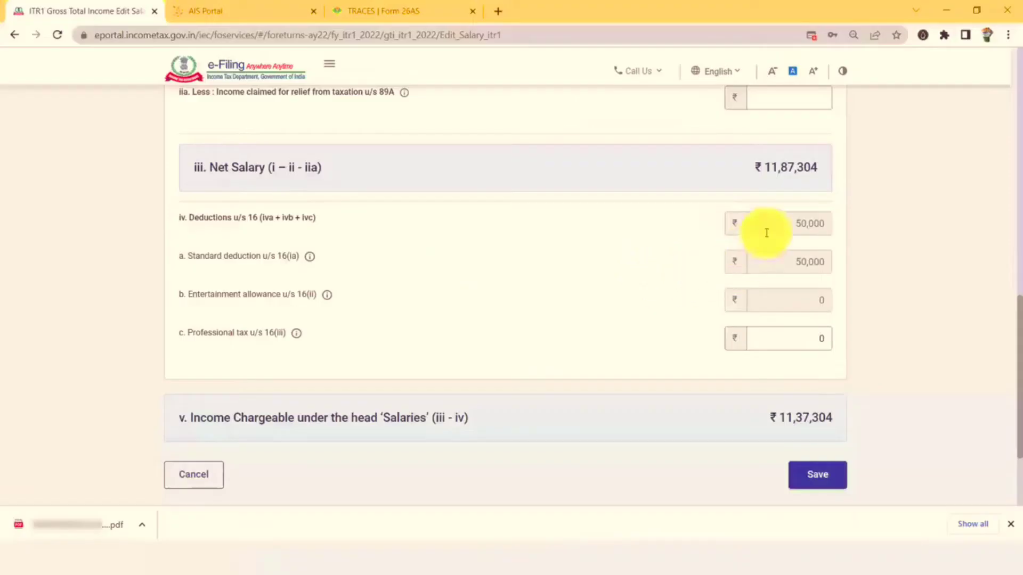
pyautogui.hotkey('alt', 'Tab')
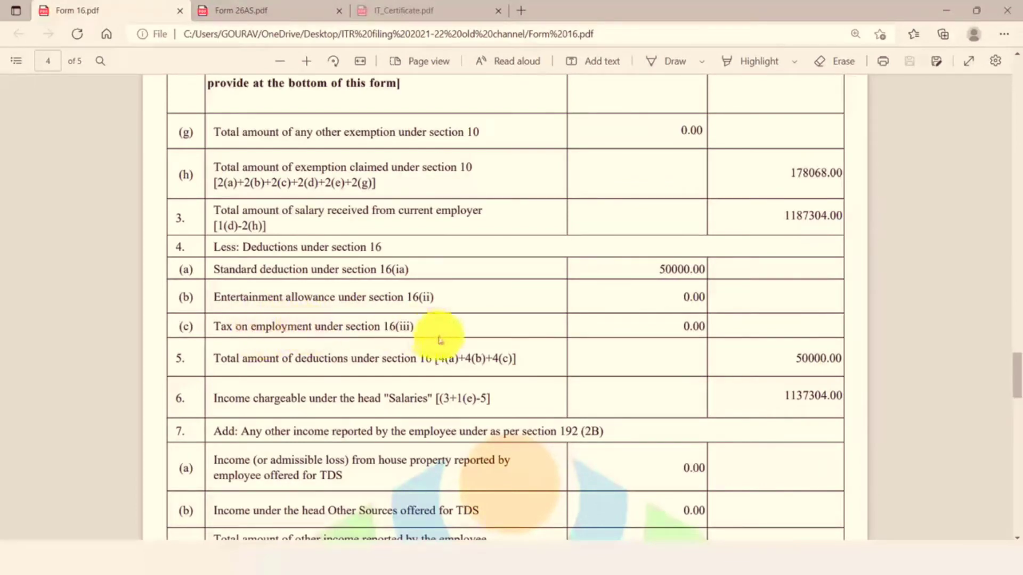
pyautogui.hotkey('alt', 'Tab')
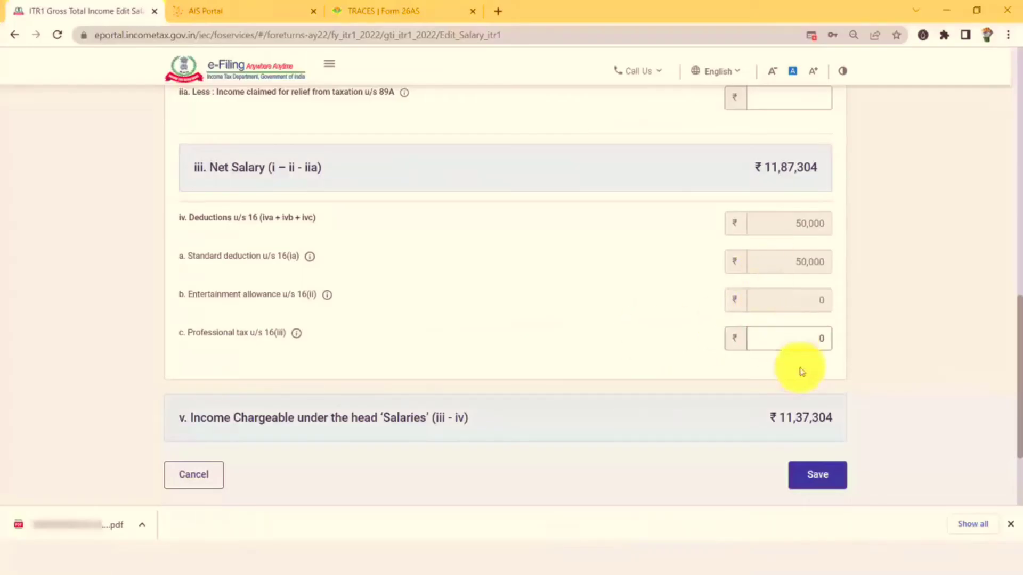
pyautogui.hotkey('alt', 'Tab')
pyautogui.scroll(-3, 736, 309)
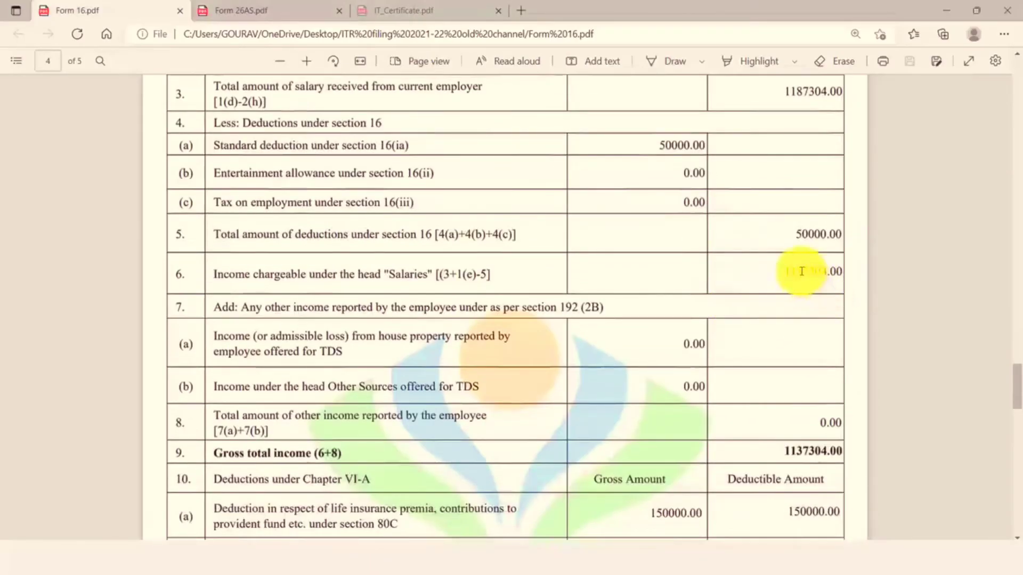
pyautogui.hotkey('alt', 'Tab')
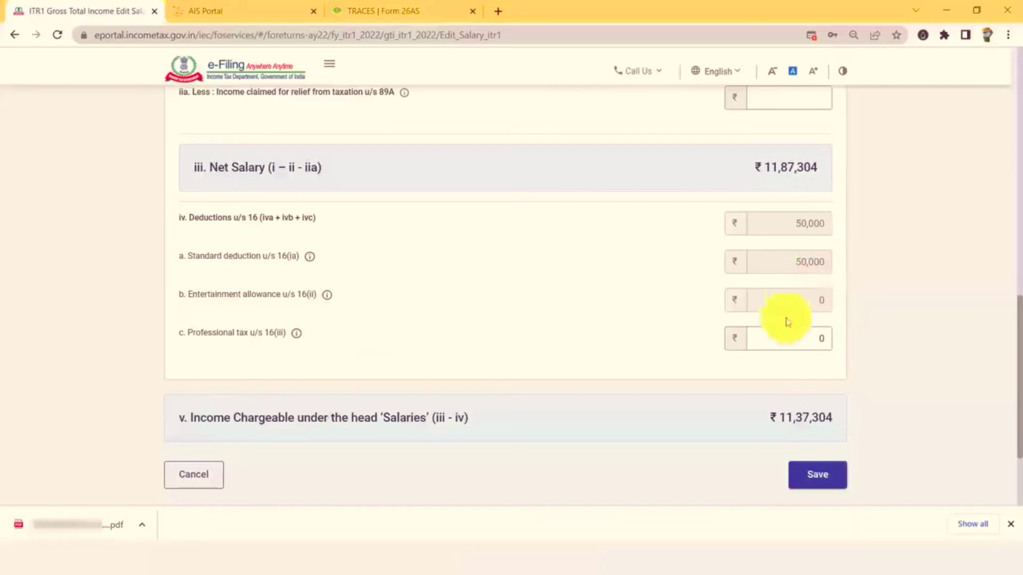
pyautogui.click(819, 479)
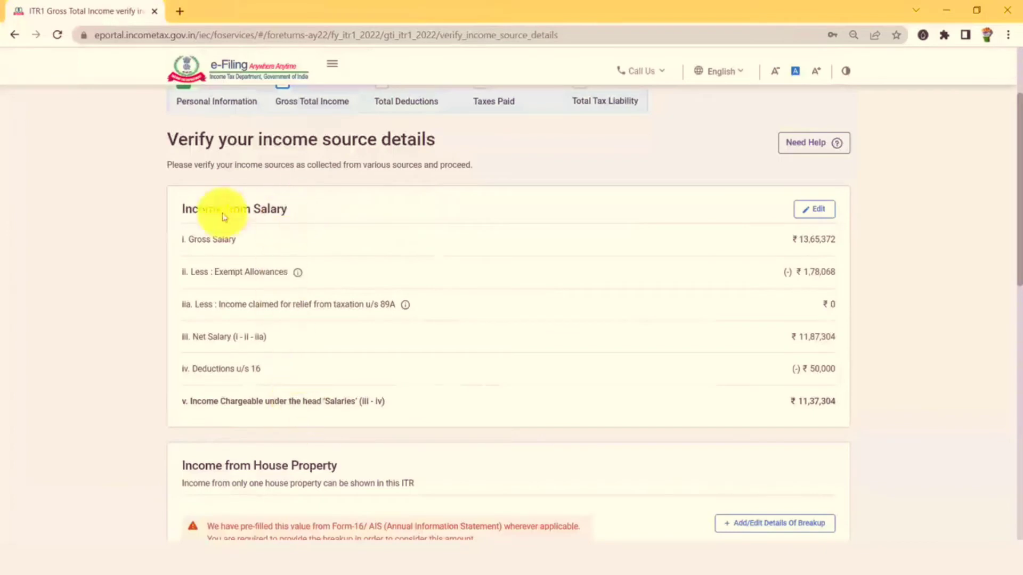
# Check Form 16 page 4: house property income 0.00 and gross total income 1137304.00.
pyautogui.scroll(-3, 236, 229)
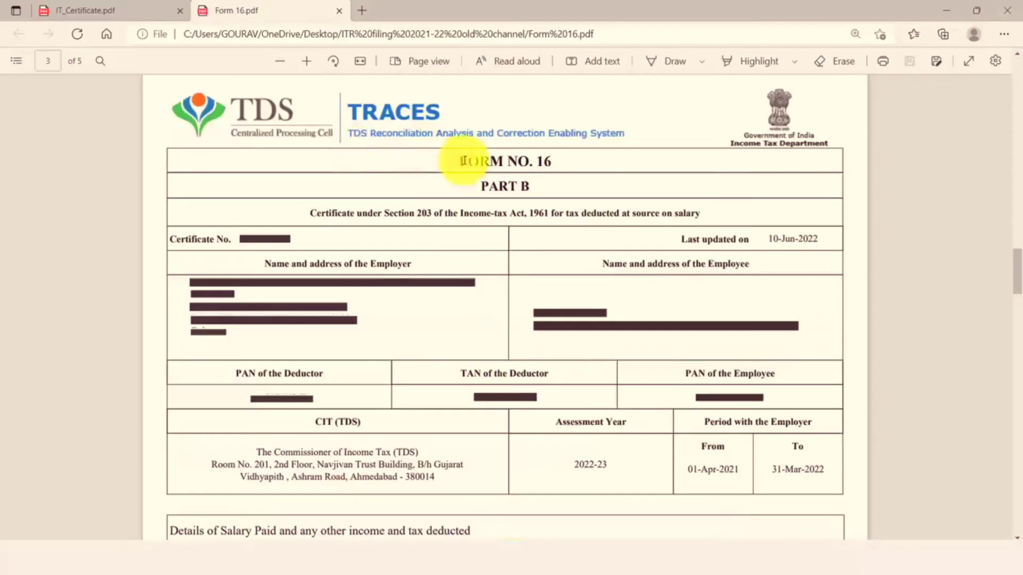
pyautogui.scroll(-2, 536, 214)
pyautogui.scroll(-20, 536, 215)
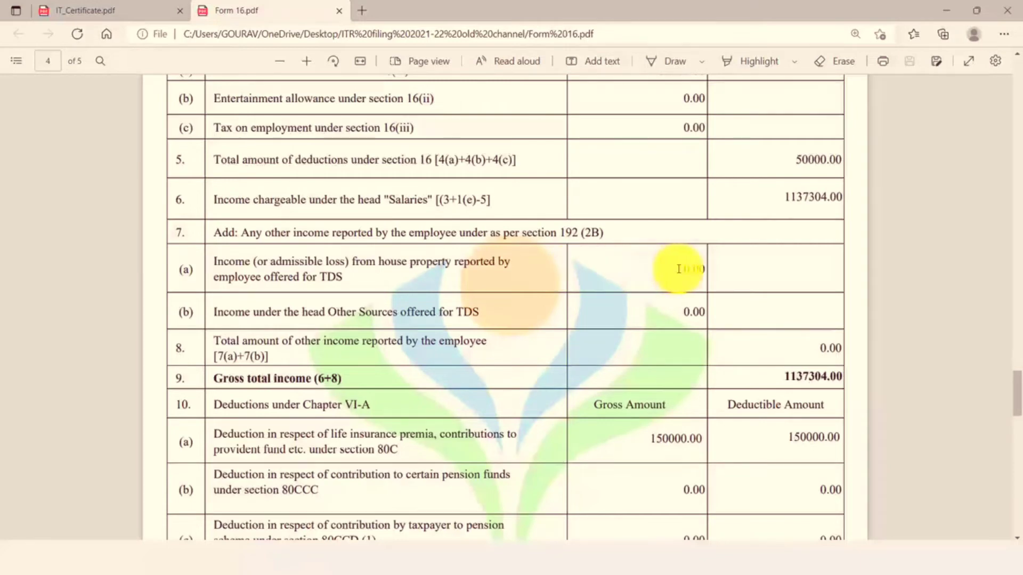
pyautogui.moveTo(703, 269); pyautogui.dragTo(682, 271)
pyautogui.click(634, 290)
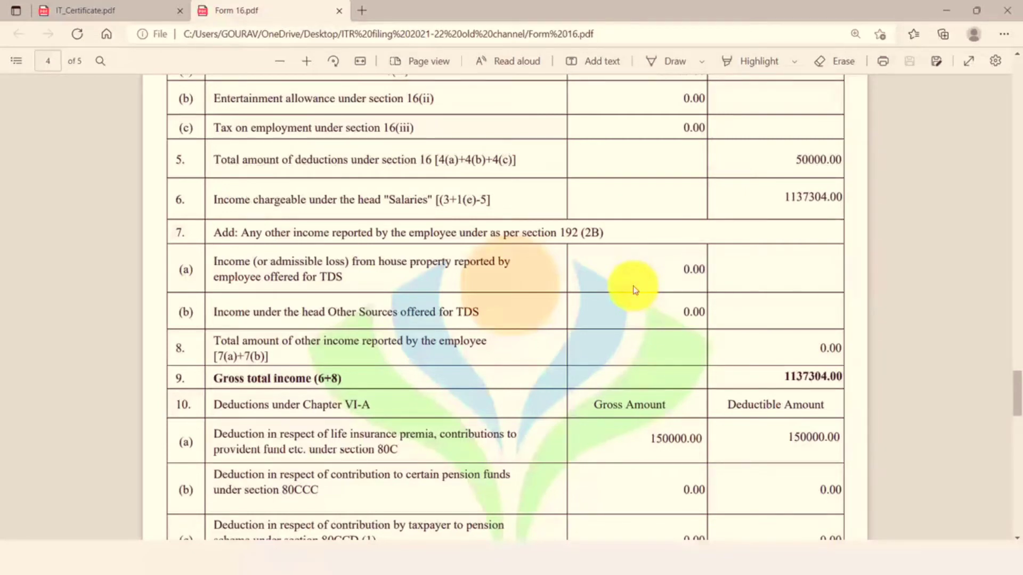
# Review IT_Certificate.pdf's 2,72,765.00 home-loan interest, then return to e-Filing's House Property section.
pyautogui.click(99, 5)
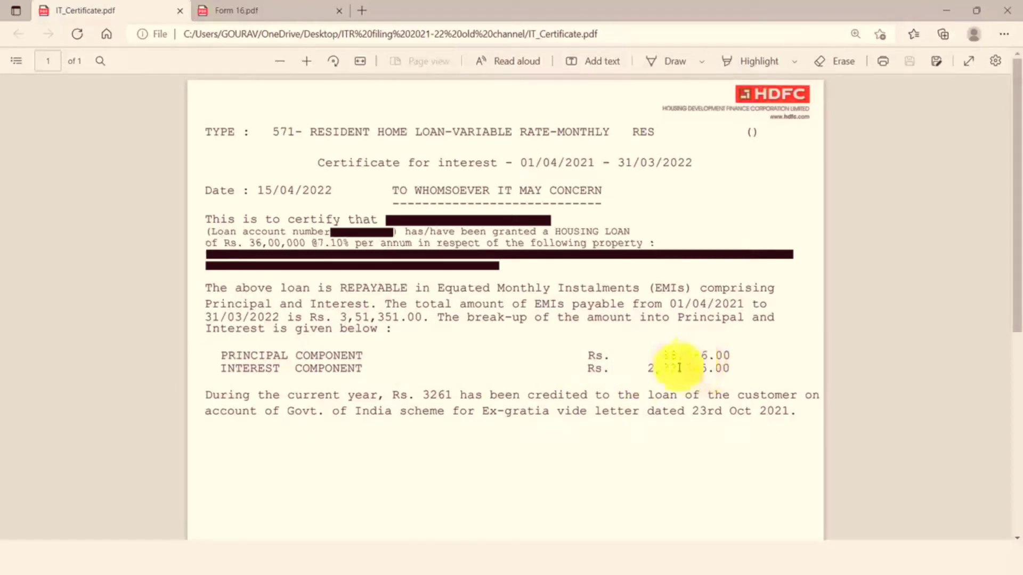
pyautogui.click(606, 561)
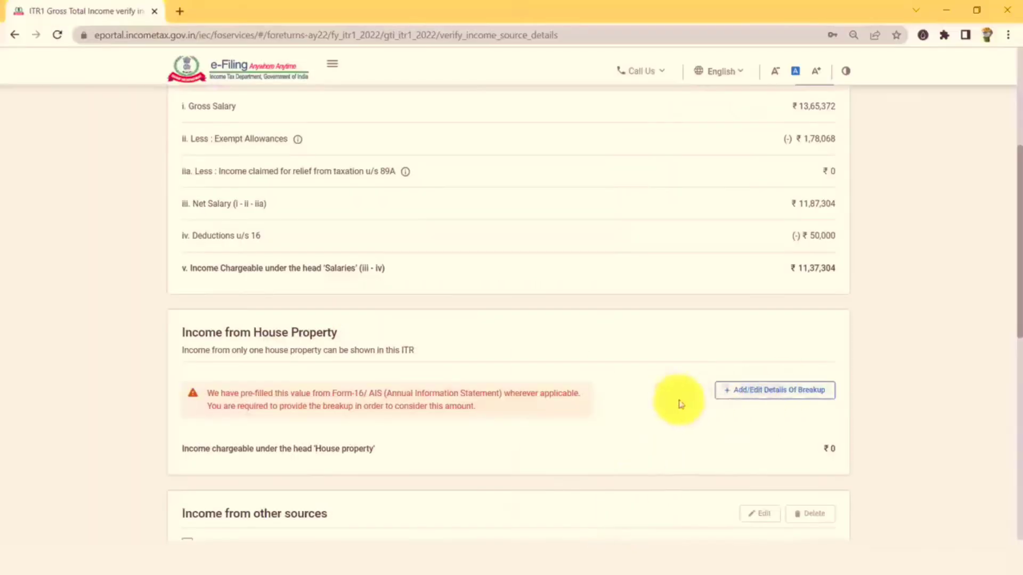
# Start a Self Occupied house property breakup with ₹2,00,000 interest on borrowed capital.
pyautogui.click(753, 395)
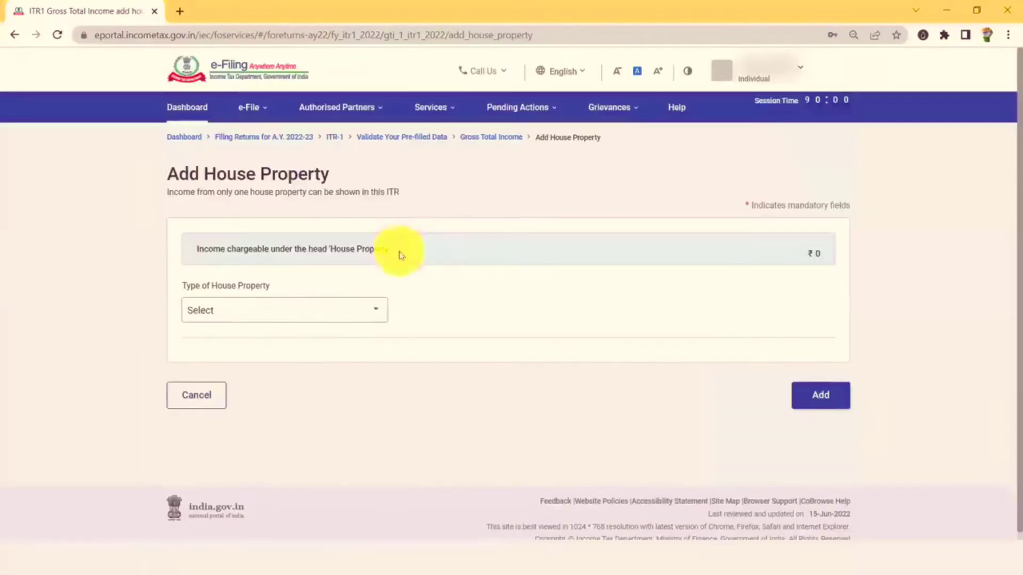
pyautogui.click(341, 311)
pyautogui.click(325, 362)
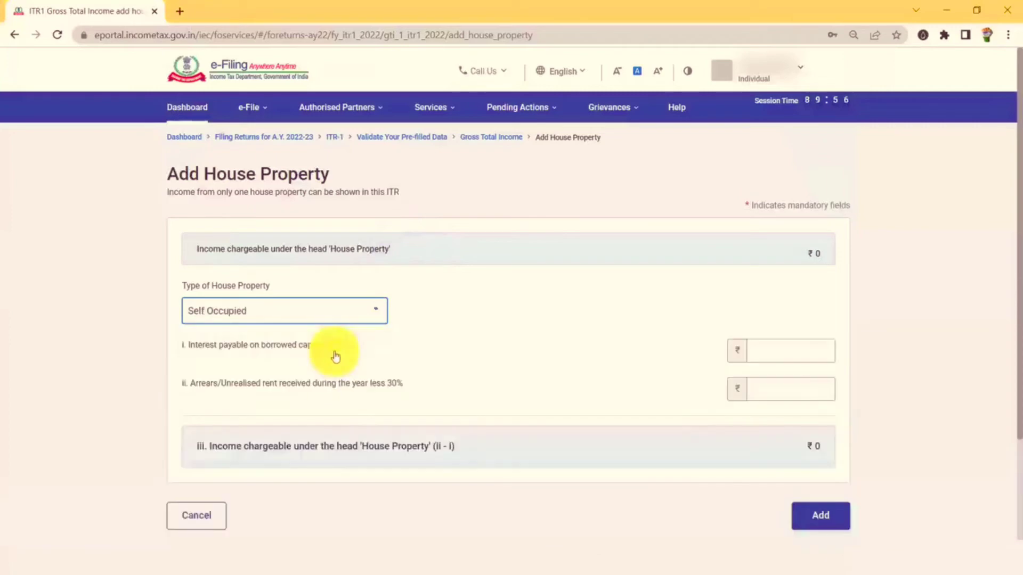
pyautogui.click(797, 352)
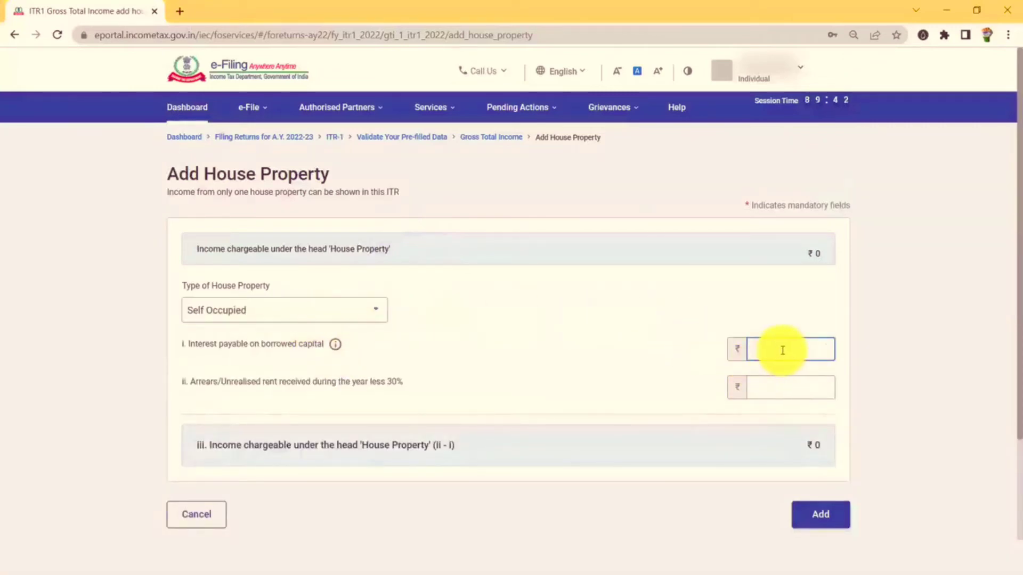
pyautogui.write('200000')
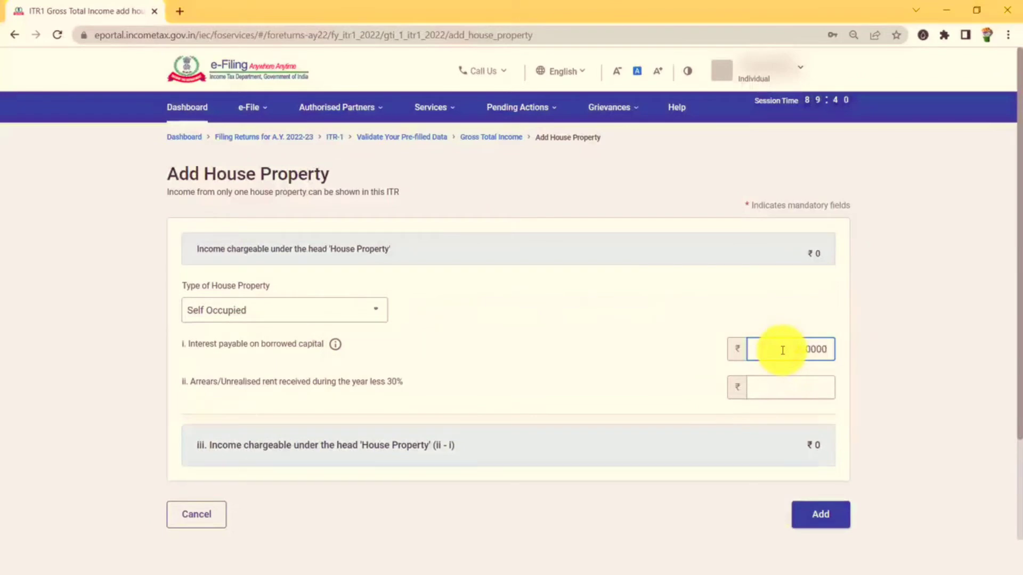
pyautogui.click(718, 303)
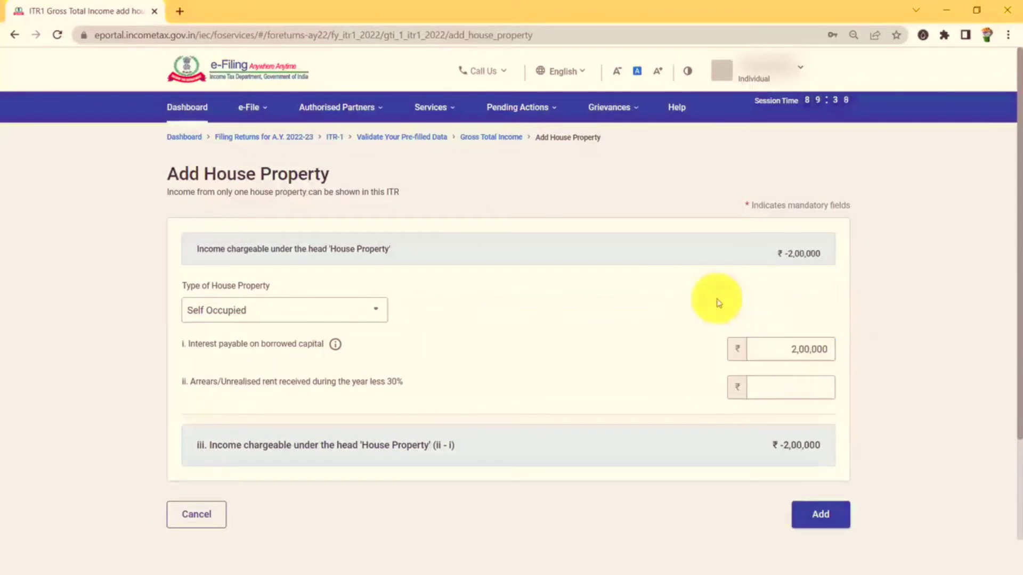
# Check the interest against the loan certificate, enter ₹0 arrears and add the property.
pyautogui.hotkey('alt', 'Tab')
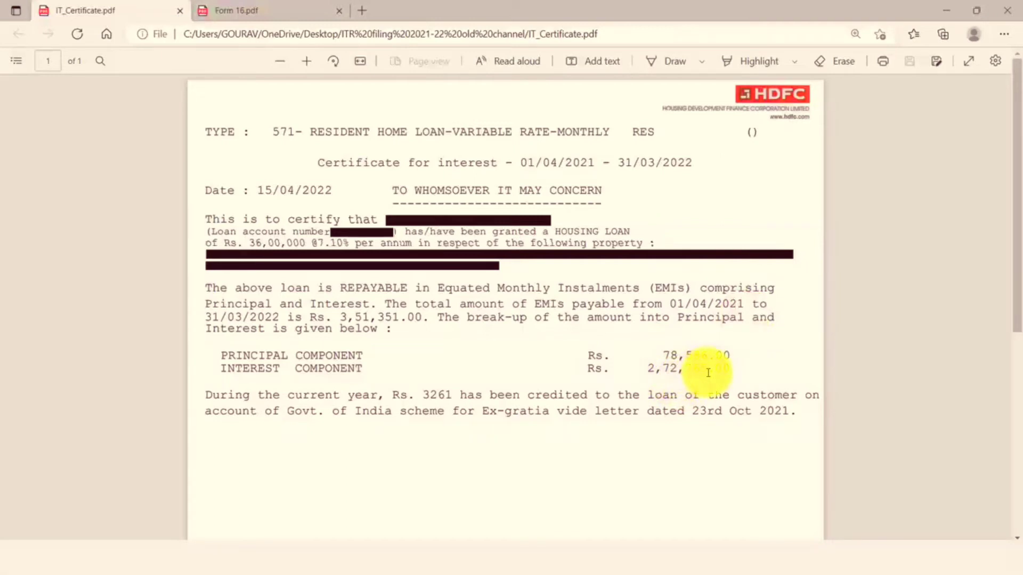
pyautogui.hotkey('alt', 'Tab')
pyautogui.click(785, 389)
pyautogui.write('0')
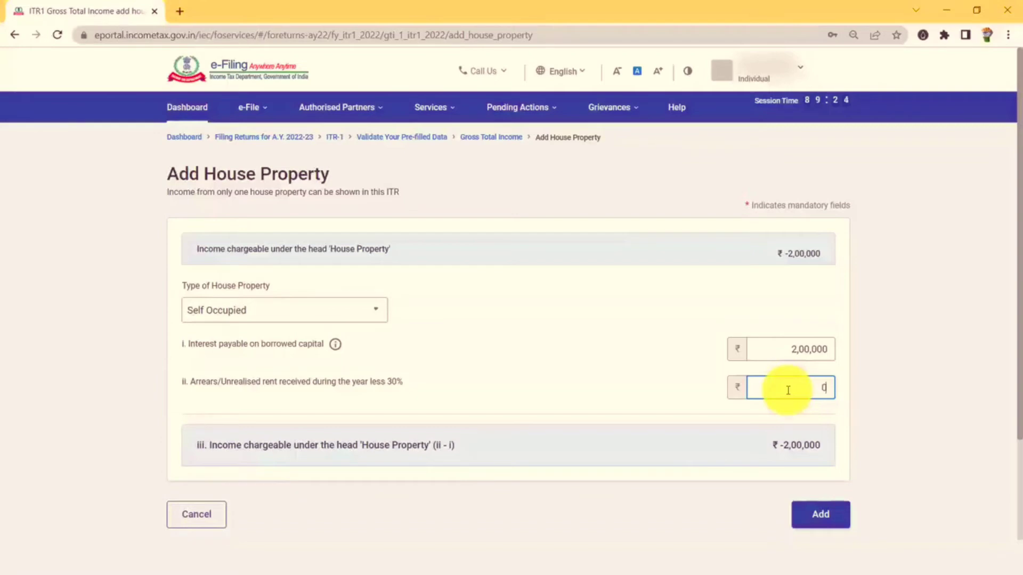
pyautogui.click(696, 382)
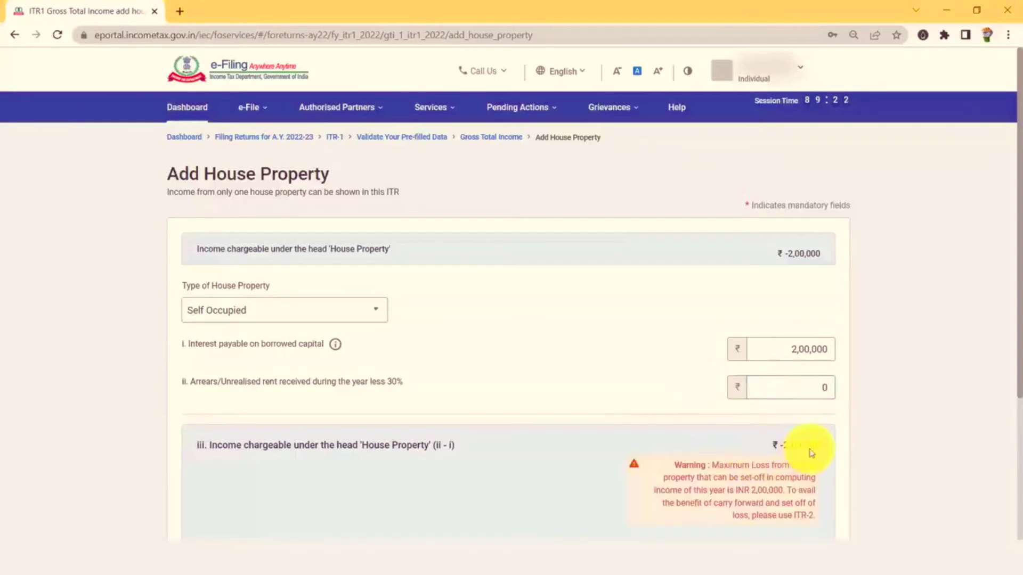
pyautogui.scroll(-1, 751, 461)
pyautogui.scroll(-1, 751, 462)
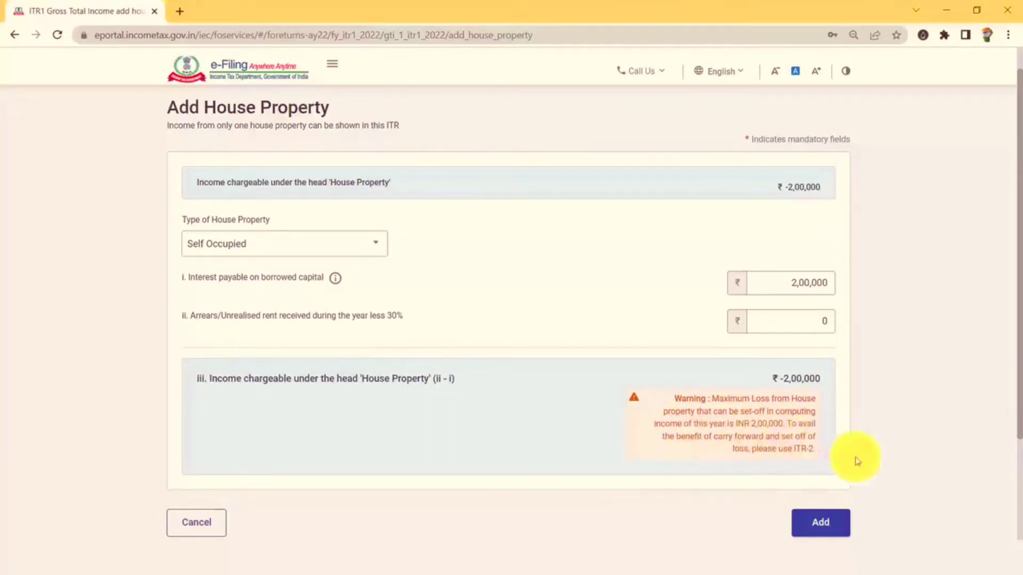
pyautogui.click(832, 533)
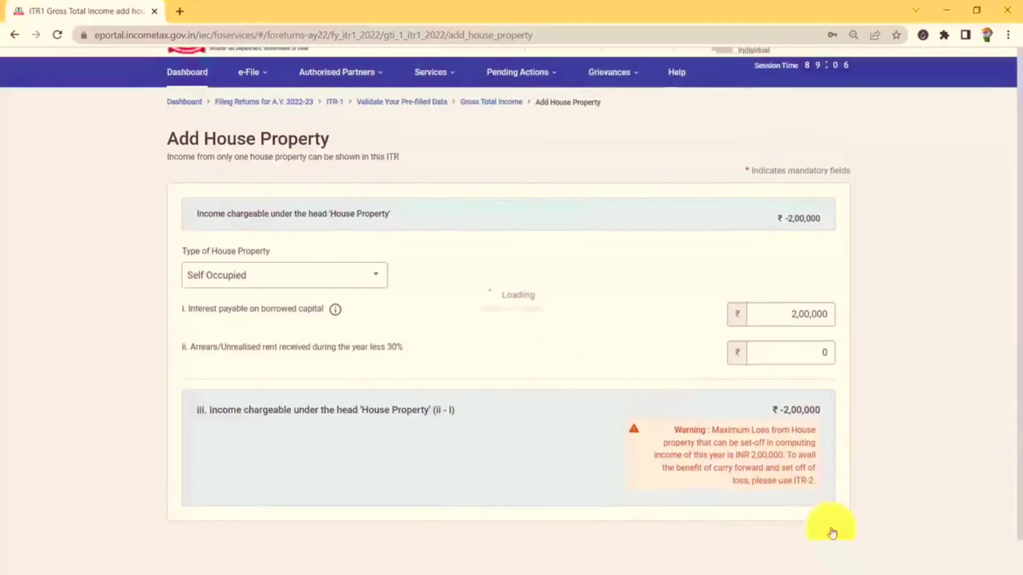
pyautogui.scroll(-8, 331, 279)
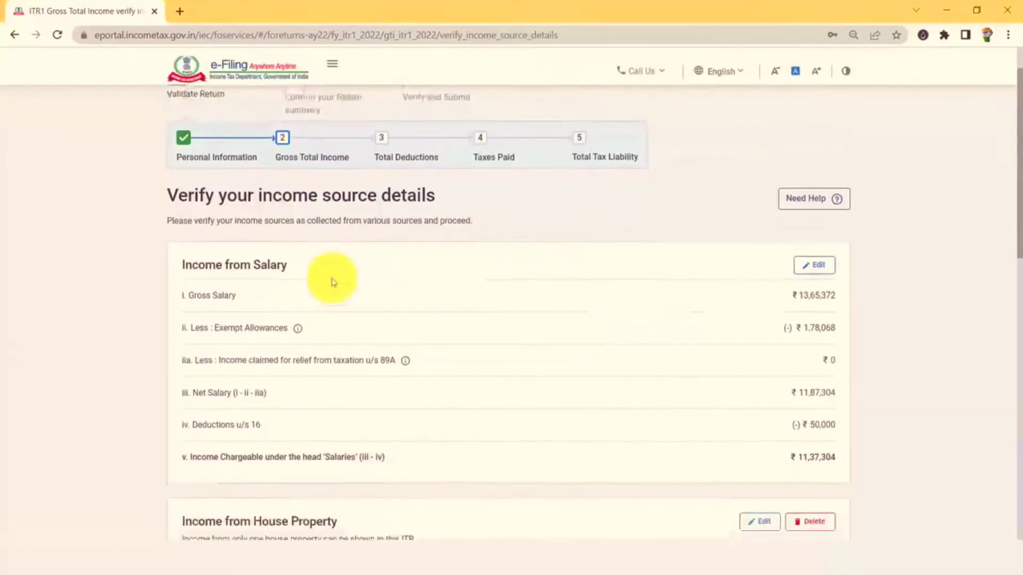
# Scroll past the saved income details and choose Add Another under Income from other sources.
pyautogui.scroll(-3, 470, 327)
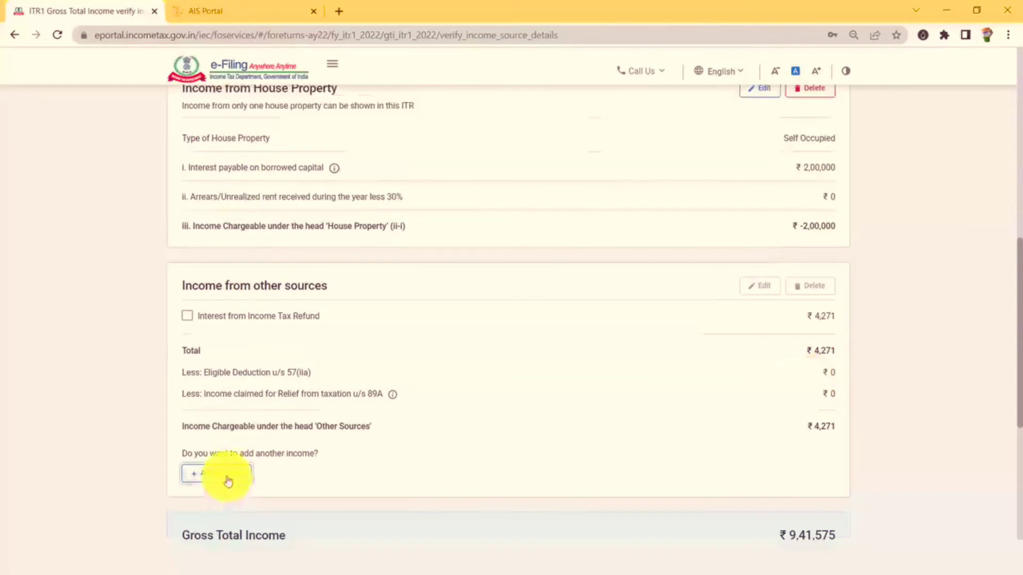
pyautogui.click(228, 481)
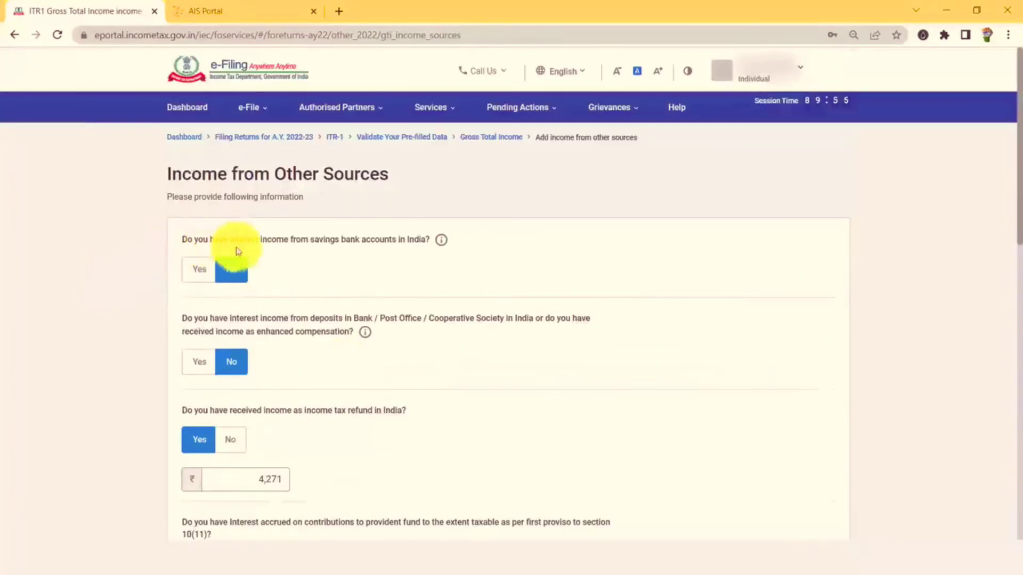
# Claim savings bank interest of ₹7,795, taken from the AIS summary.
pyautogui.click(201, 278)
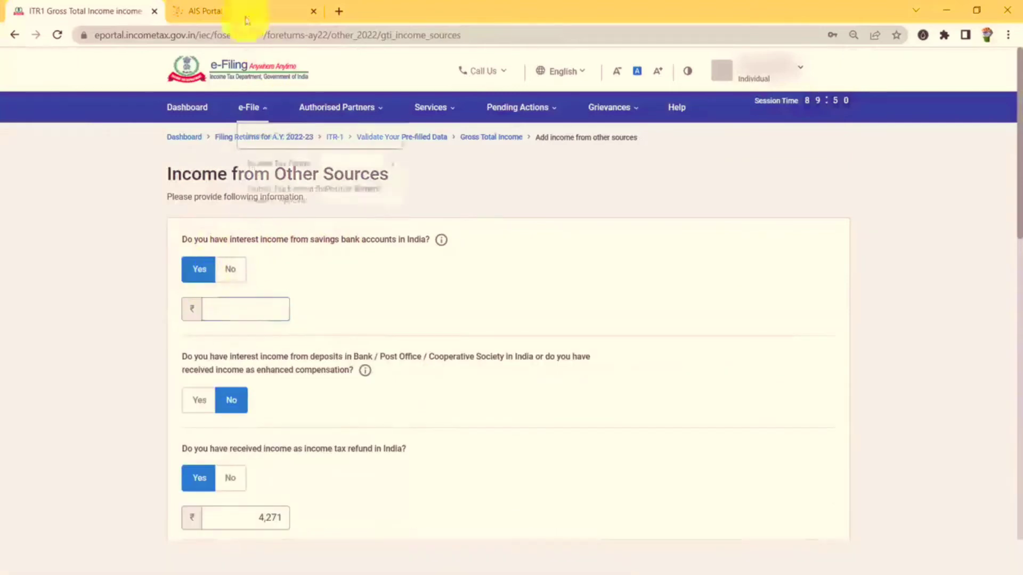
pyautogui.click(238, 6)
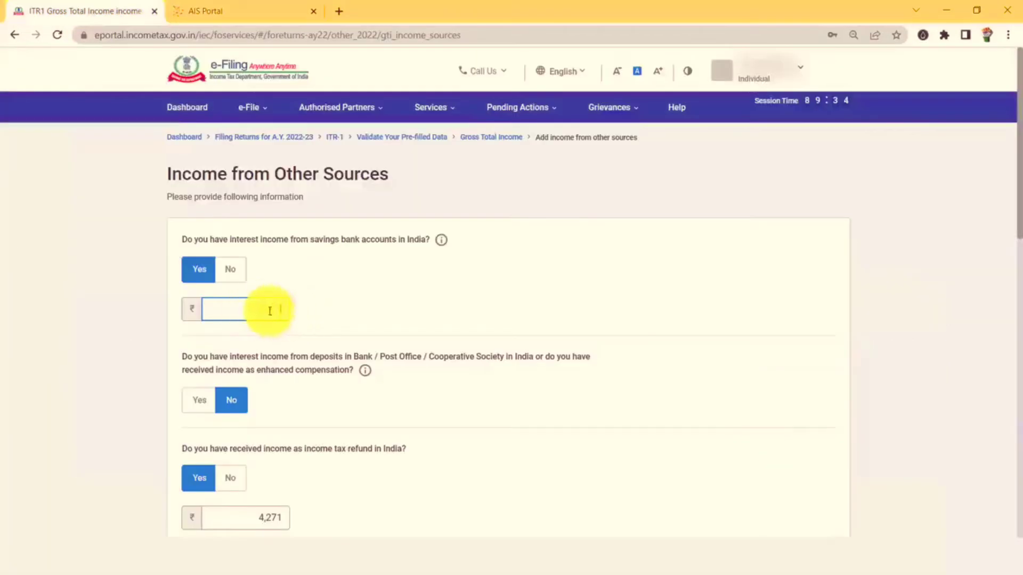
pyautogui.write('7795')
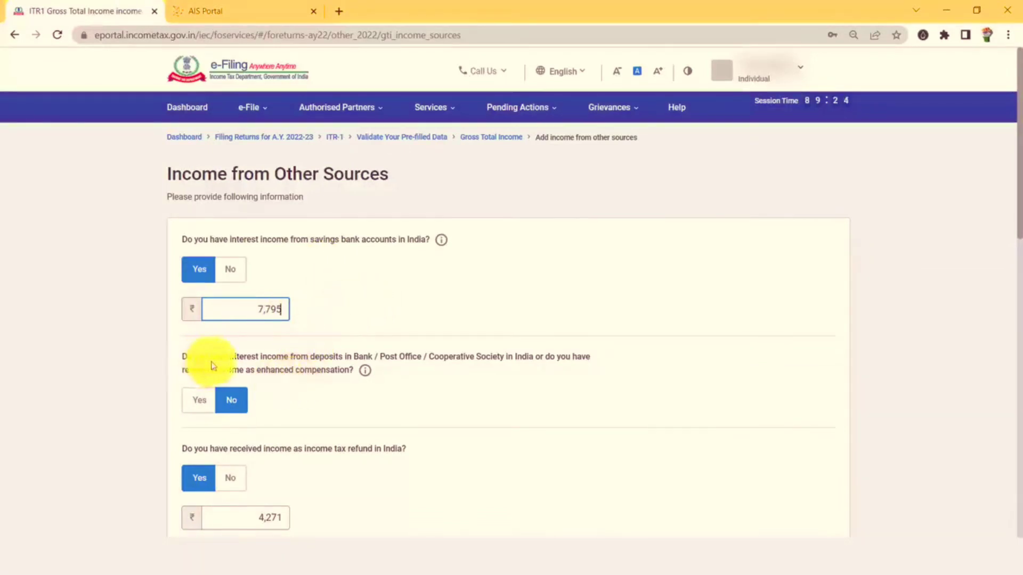
# Claim ₹24,103 deposit interest, checked against AIS, and continue.
pyautogui.click(200, 401)
pyautogui.click(235, 445)
pyautogui.click(258, 10)
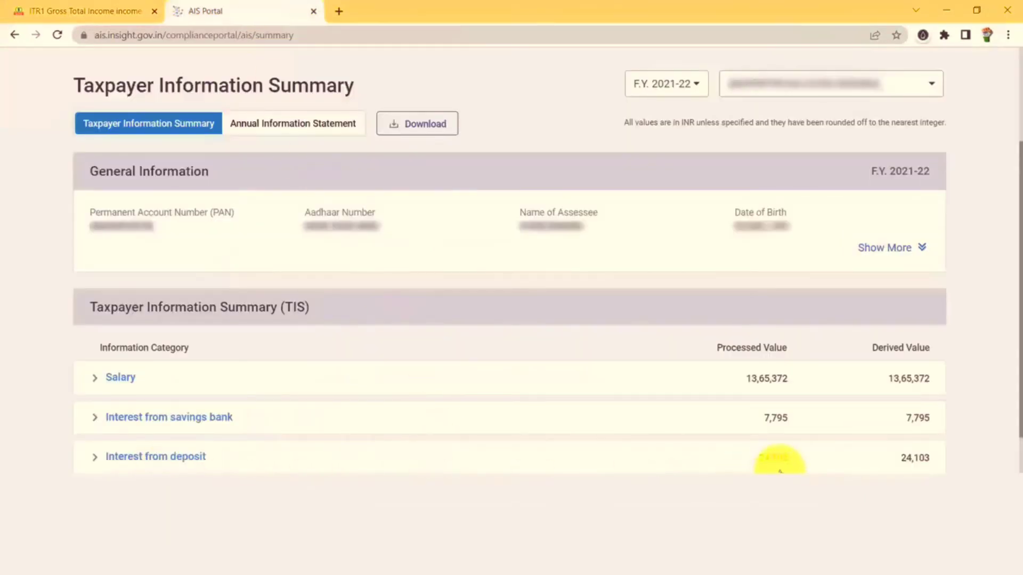
pyautogui.click(97, 7)
pyautogui.click(217, 442)
pyautogui.write('24103')
pyautogui.scroll(-5, 389, 411)
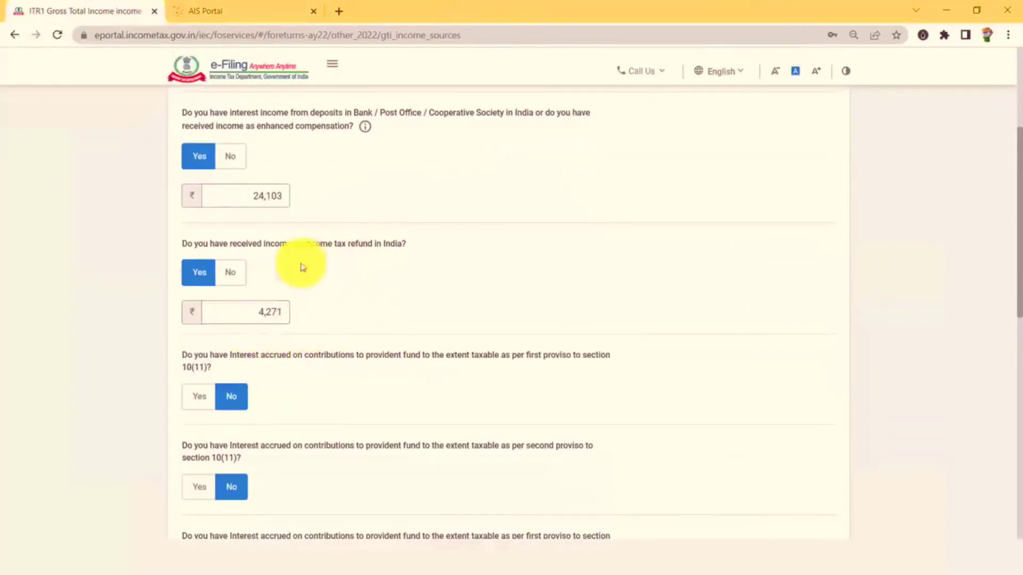
pyautogui.scroll(-1, 356, 309)
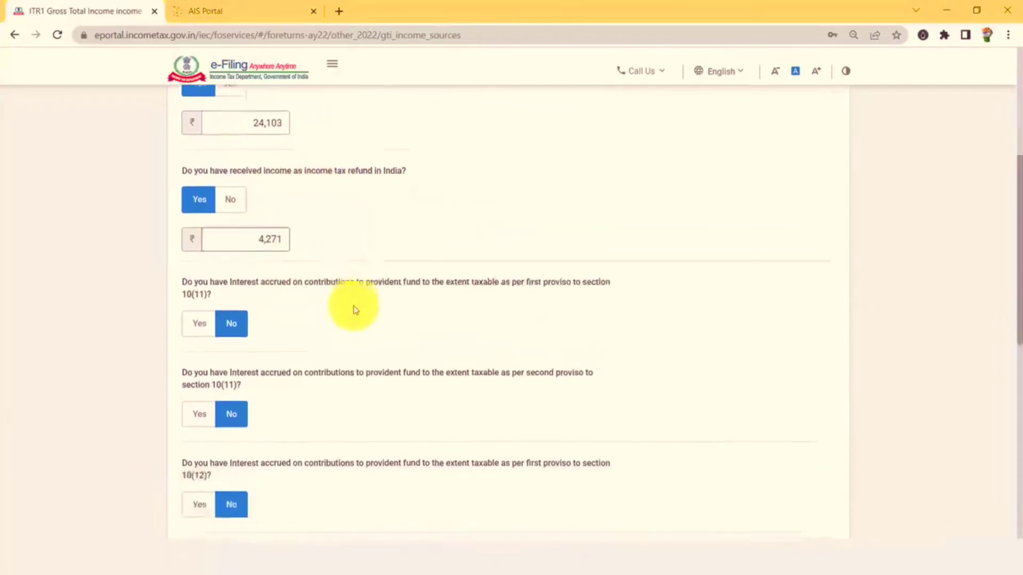
pyautogui.scroll(-7, 355, 309)
pyautogui.click(825, 382)
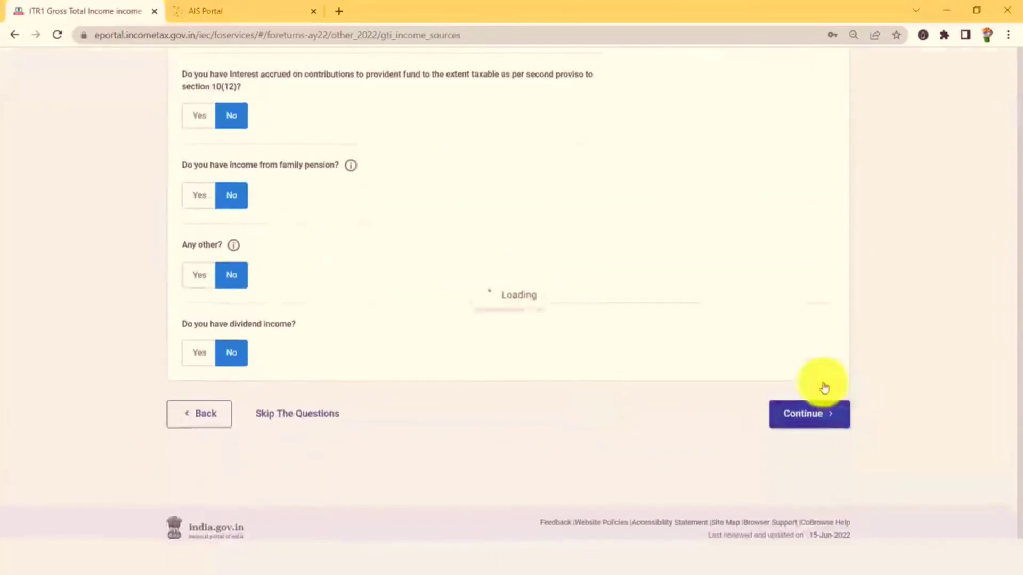
pyautogui.scroll(-5, 399, 267)
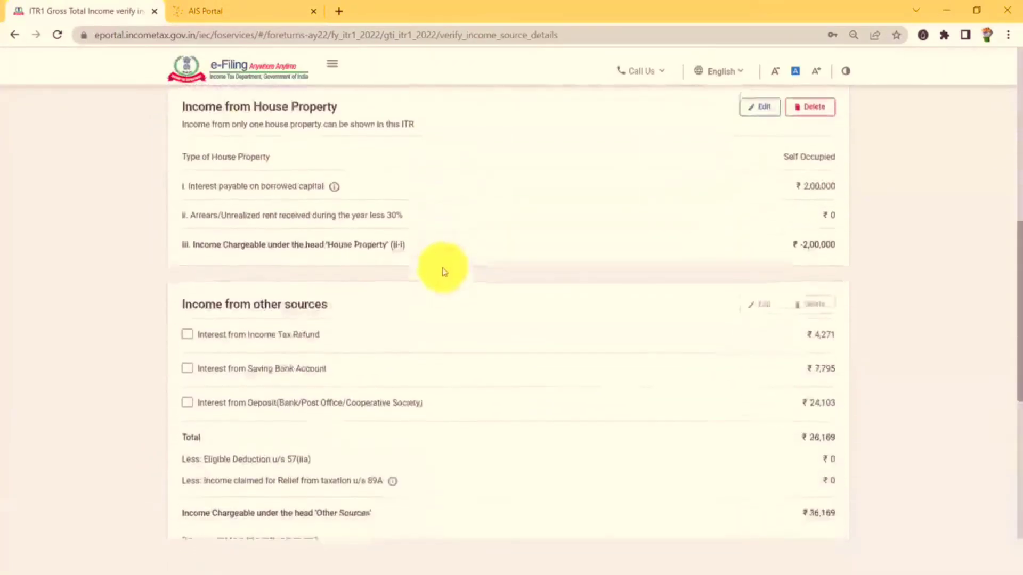
# Open Add Exempt Income, browse the nature list, then cancel without adding any.
pyautogui.scroll(-2, 443, 272)
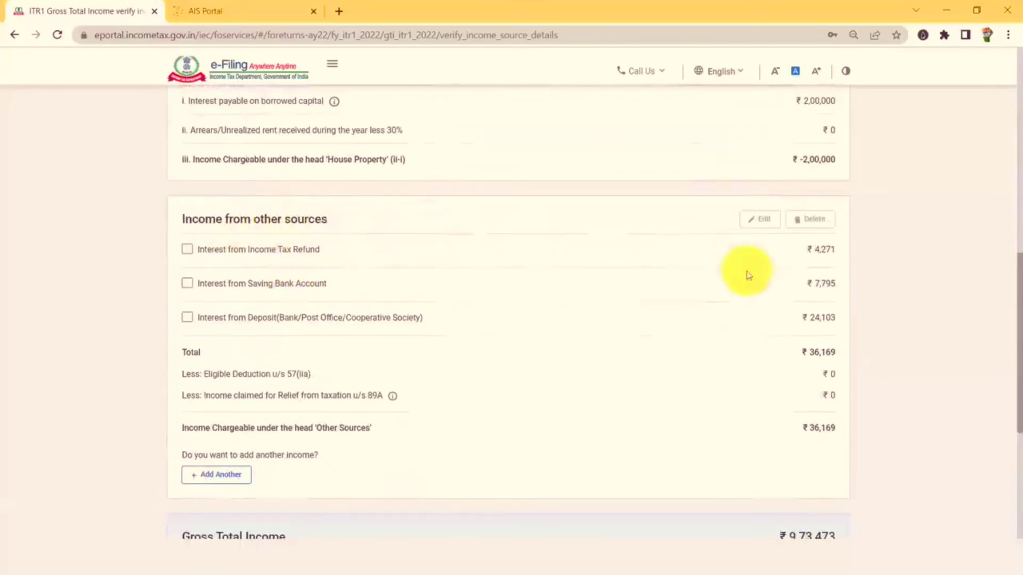
pyautogui.scroll(-5, 557, 288)
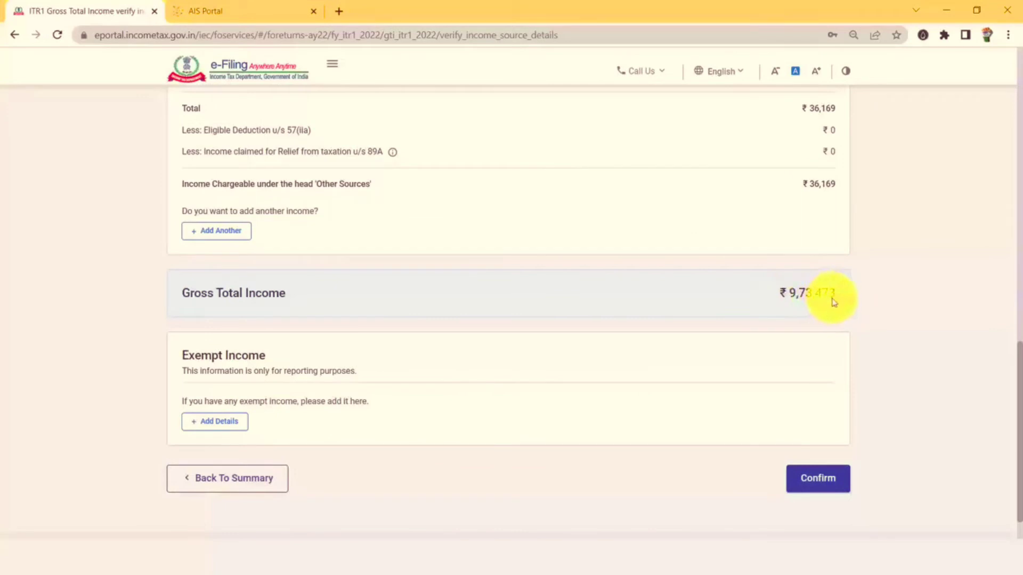
pyautogui.scroll(-1, 188, 368)
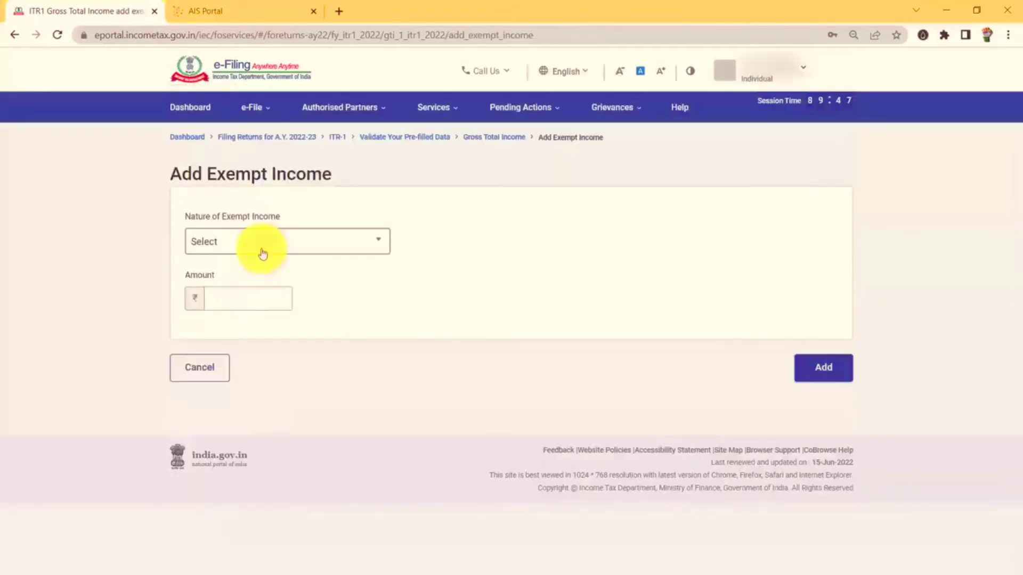
pyautogui.click(263, 248)
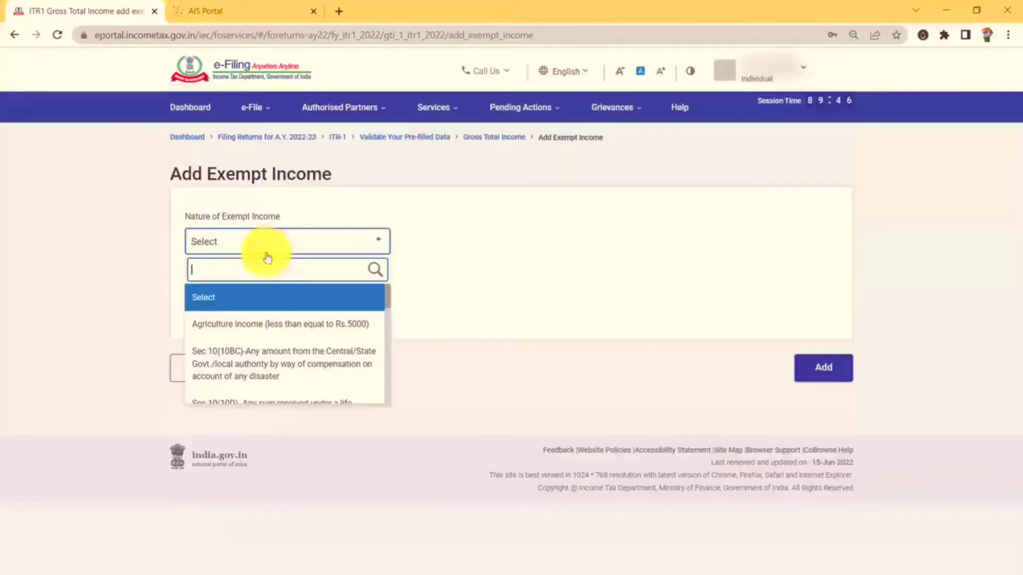
pyautogui.scroll(-5, 277, 341)
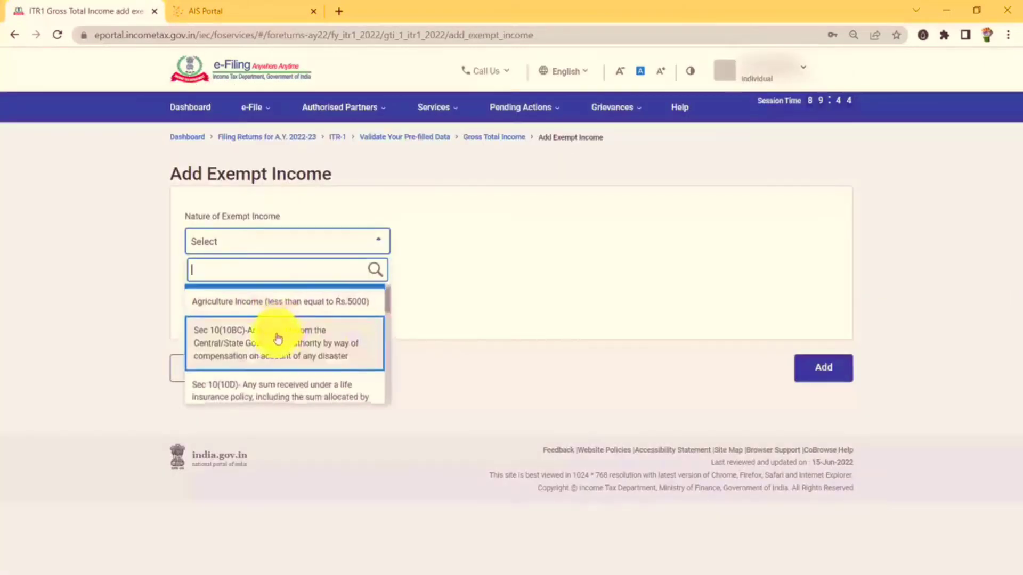
pyautogui.scroll(-4, 271, 361)
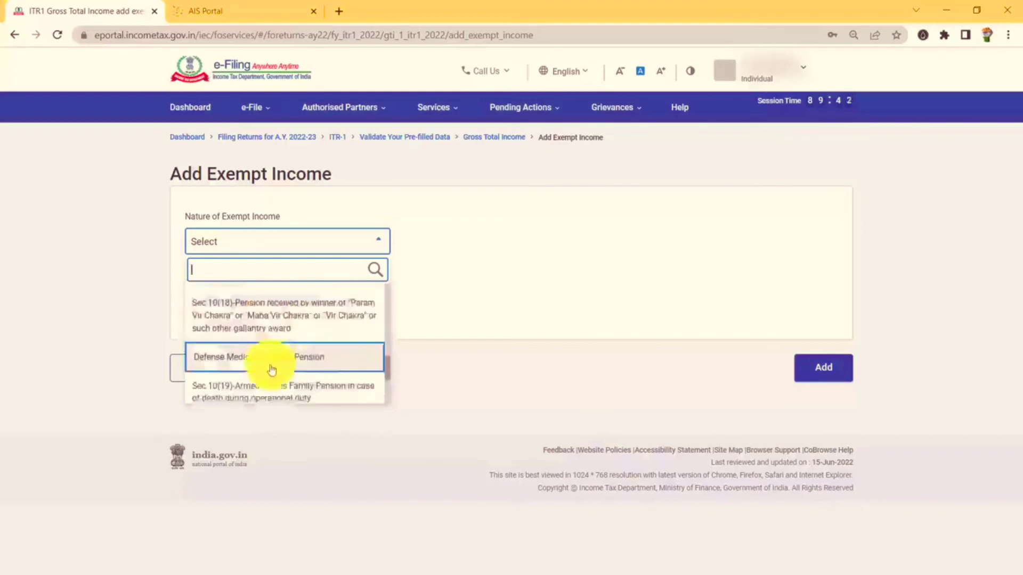
pyautogui.scroll(5, 255, 341)
pyautogui.click(134, 257)
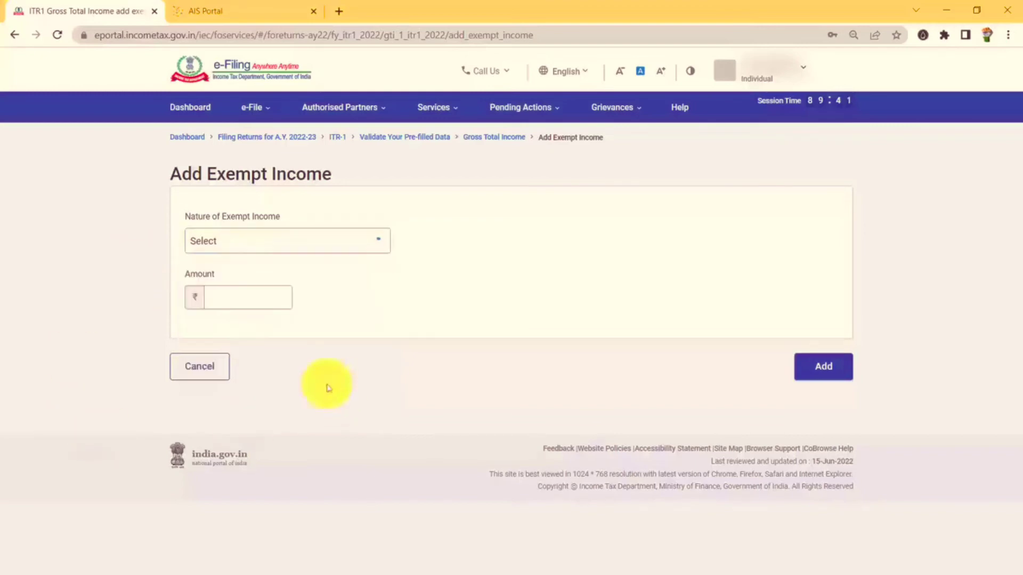
pyautogui.click(200, 377)
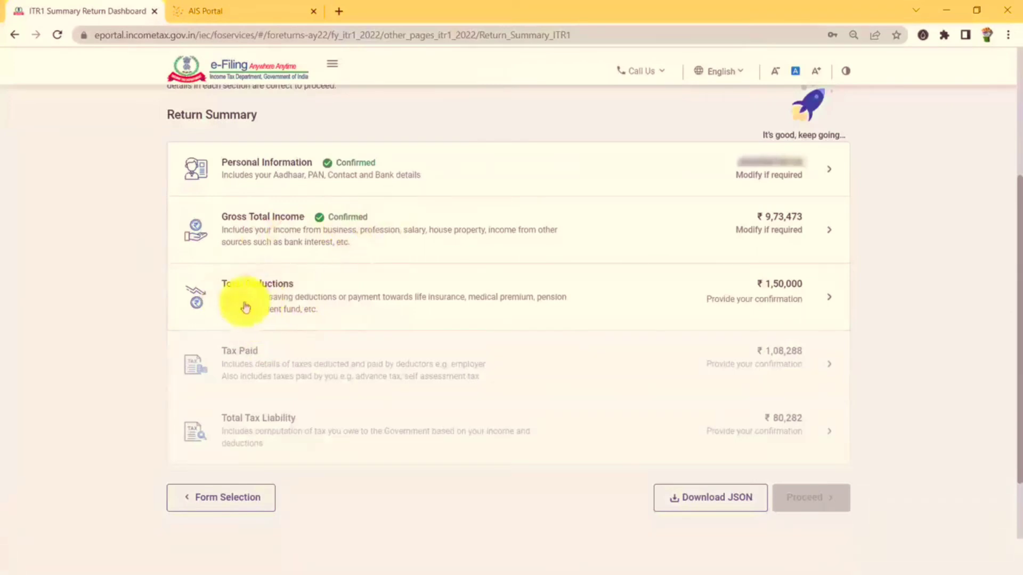
# Open the Total Deductions questionnaire from the Return Summary.
pyautogui.click(330, 307)
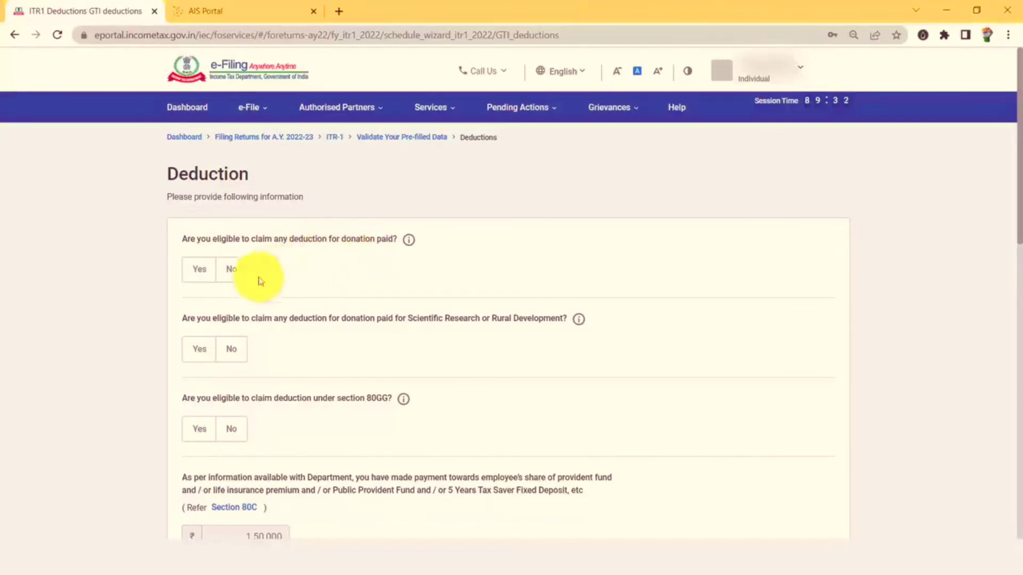
# Answer No to the donation, scientific research donation and 80GG deductions.
pyautogui.click(233, 275)
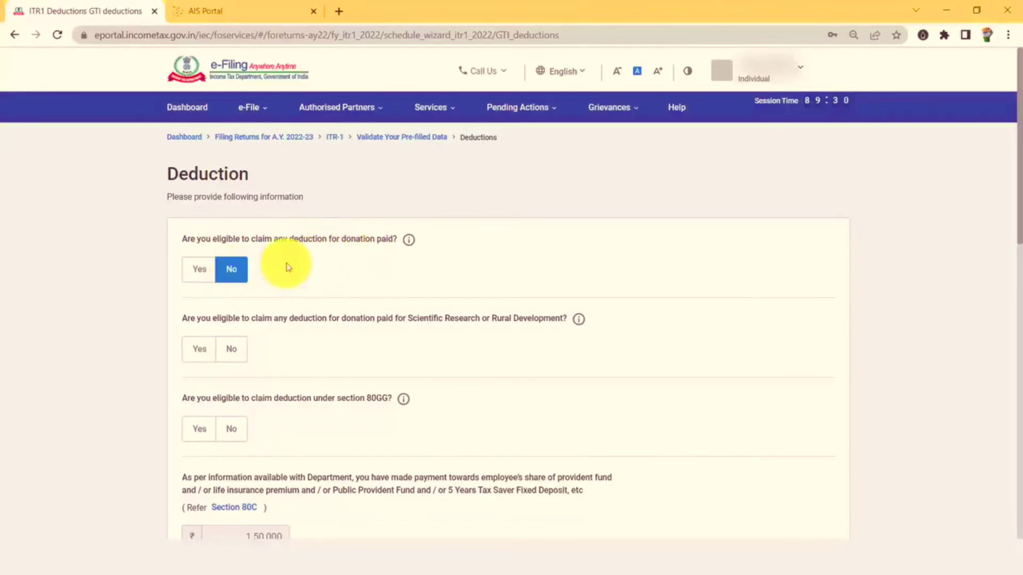
pyautogui.scroll(-2, 287, 267)
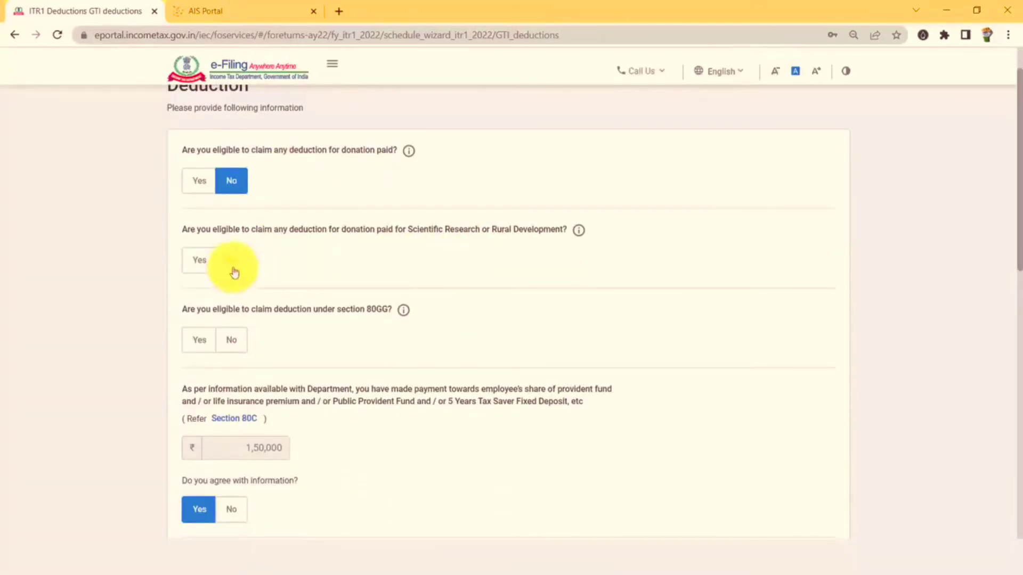
pyautogui.click(234, 269)
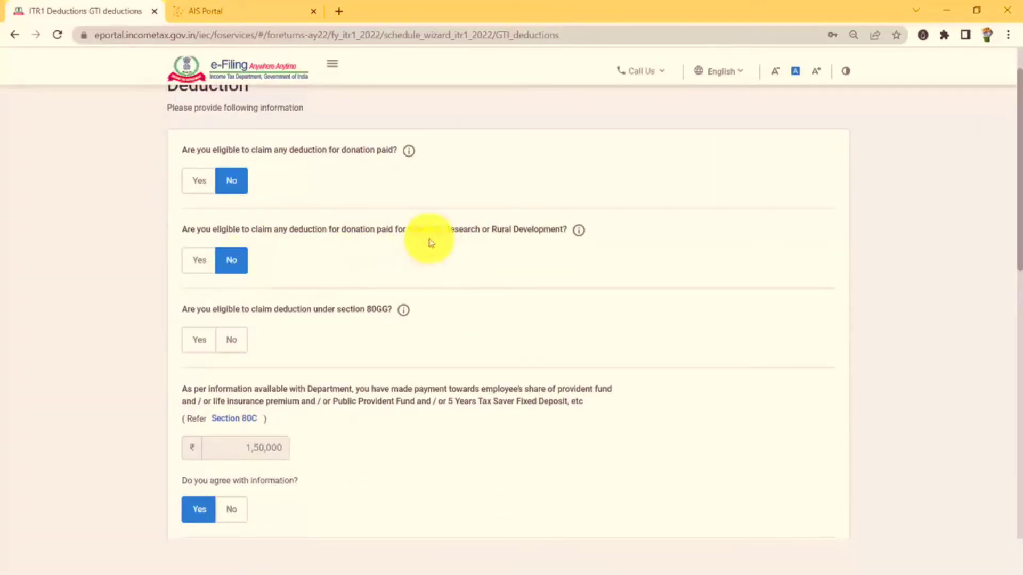
pyautogui.scroll(-1, 430, 239)
pyautogui.scroll(1, 430, 243)
pyautogui.click(232, 340)
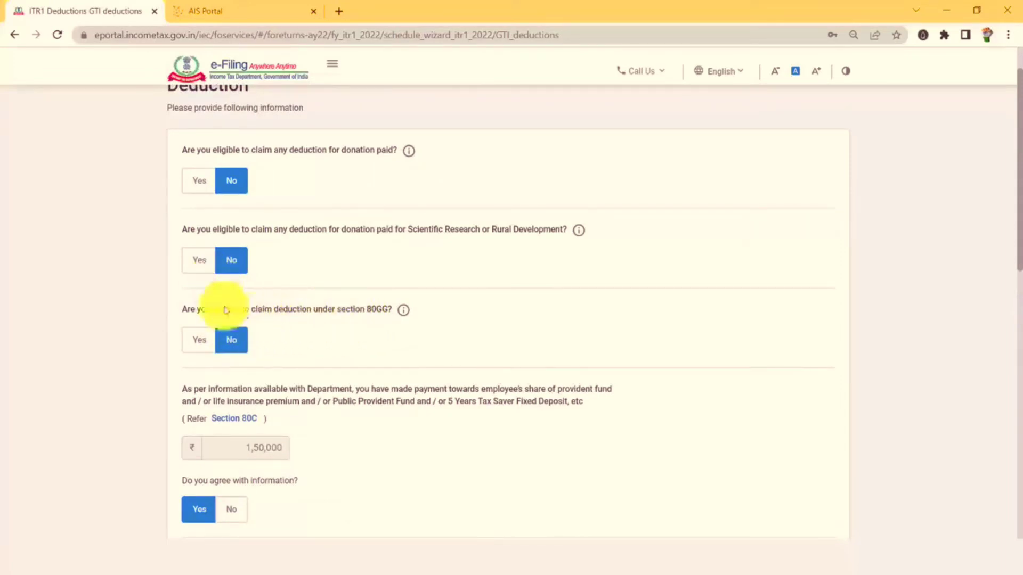
pyautogui.scroll(-1, 248, 346)
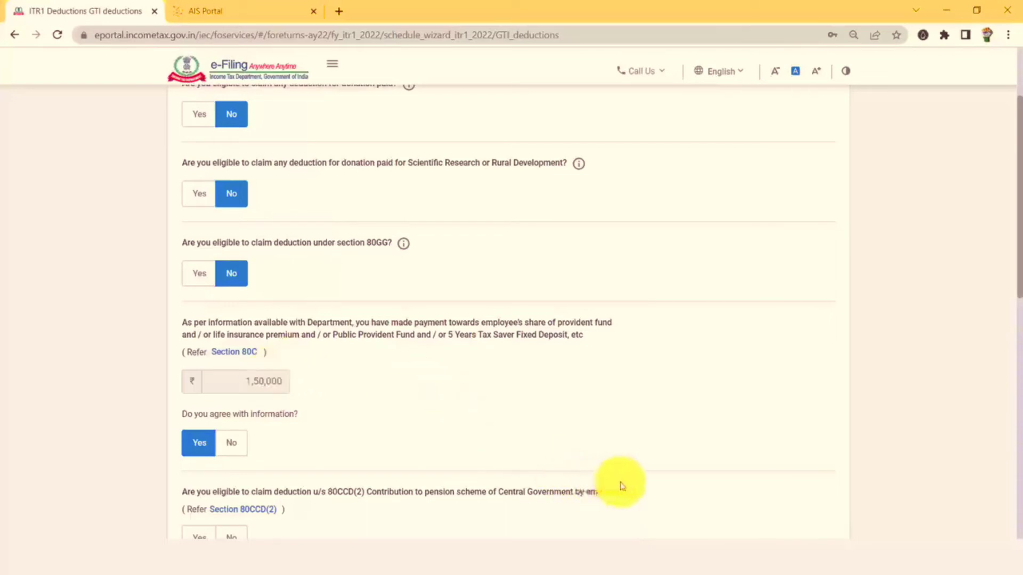
# Check the principal component in the home loan interest certificate.
pyautogui.hotkey('alt', 'Tab')
pyautogui.moveTo(661, 356); pyautogui.dragTo(706, 355)
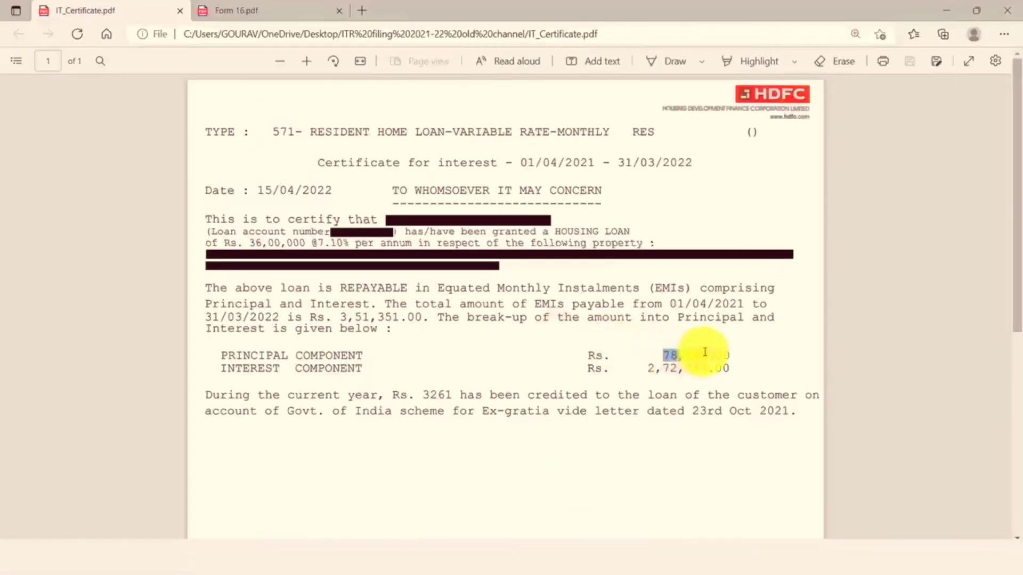
pyautogui.click(668, 357)
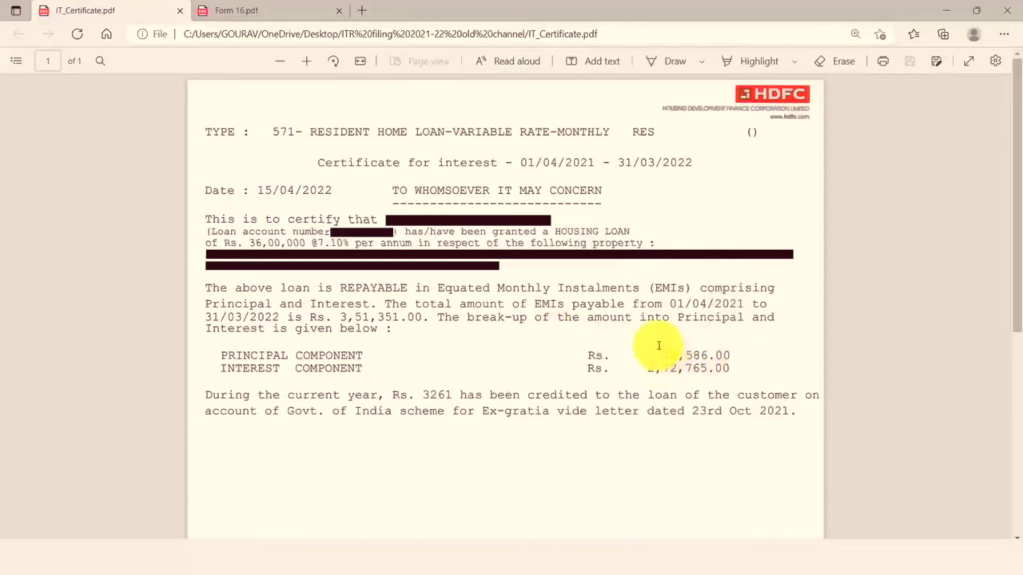
pyautogui.hotkey('alt', 'Tab')
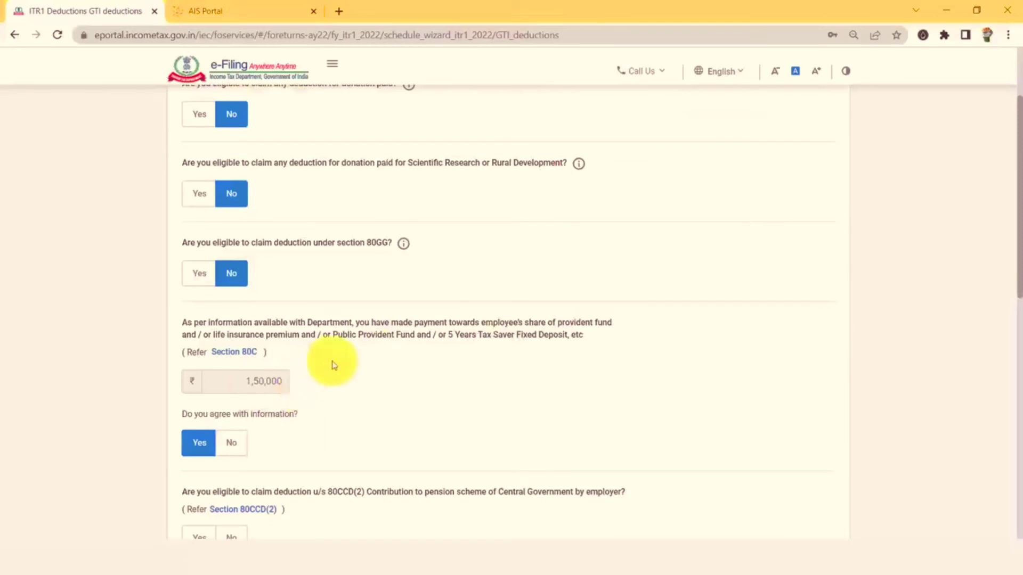
# Decline 80CCD(2), 80E and other deductions, claim 80D and 80TTA, and continue.
pyautogui.scroll(-3, 334, 365)
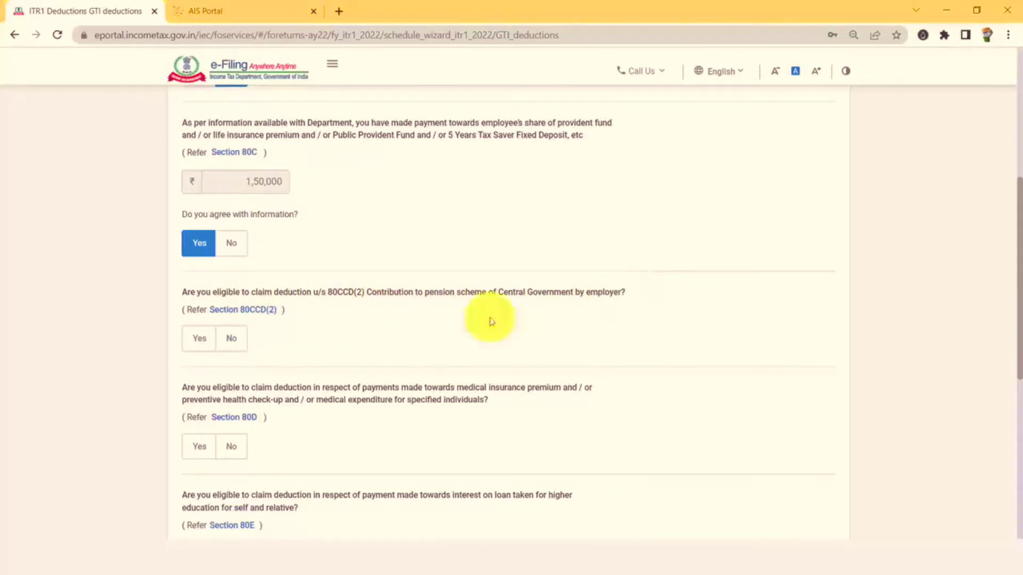
pyautogui.click(233, 345)
pyautogui.scroll(-1, 237, 357)
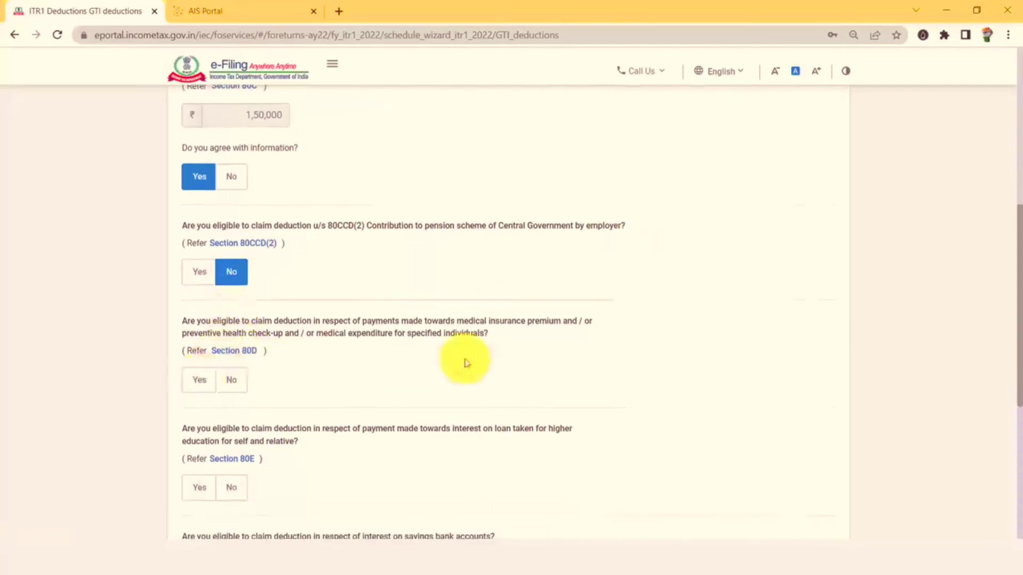
pyautogui.click(199, 381)
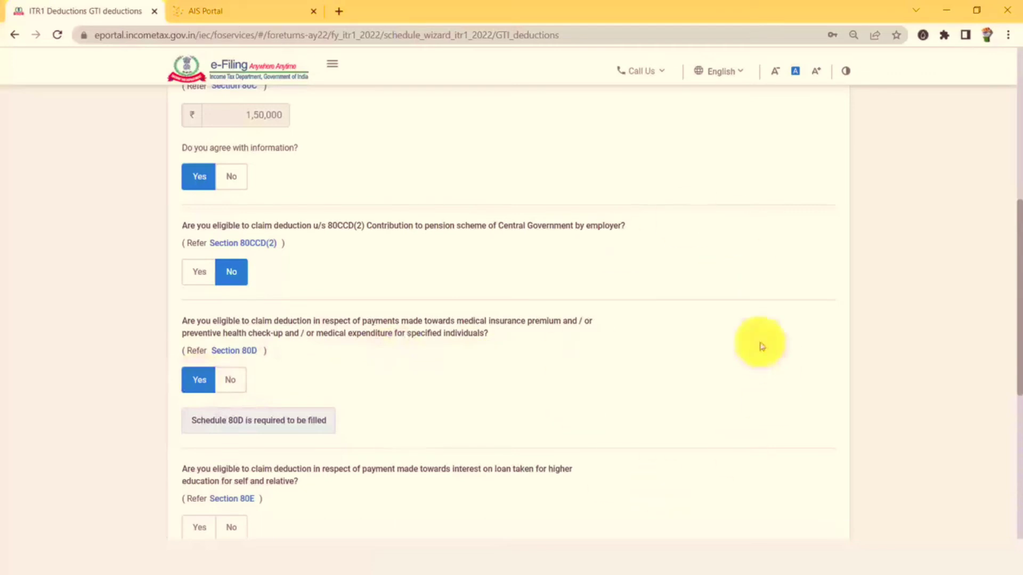
pyautogui.scroll(-1, 191, 361)
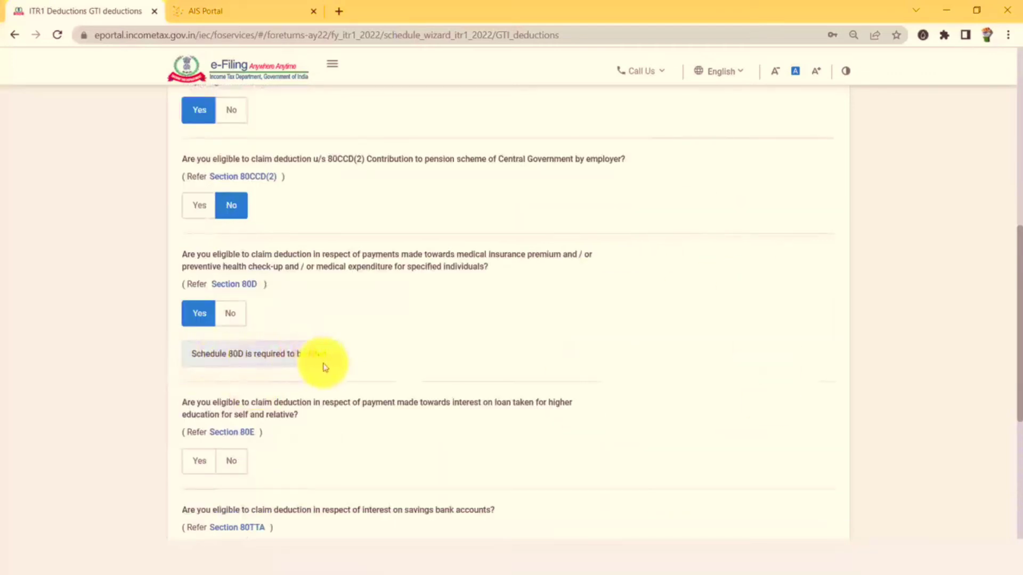
pyautogui.scroll(-1, 322, 367)
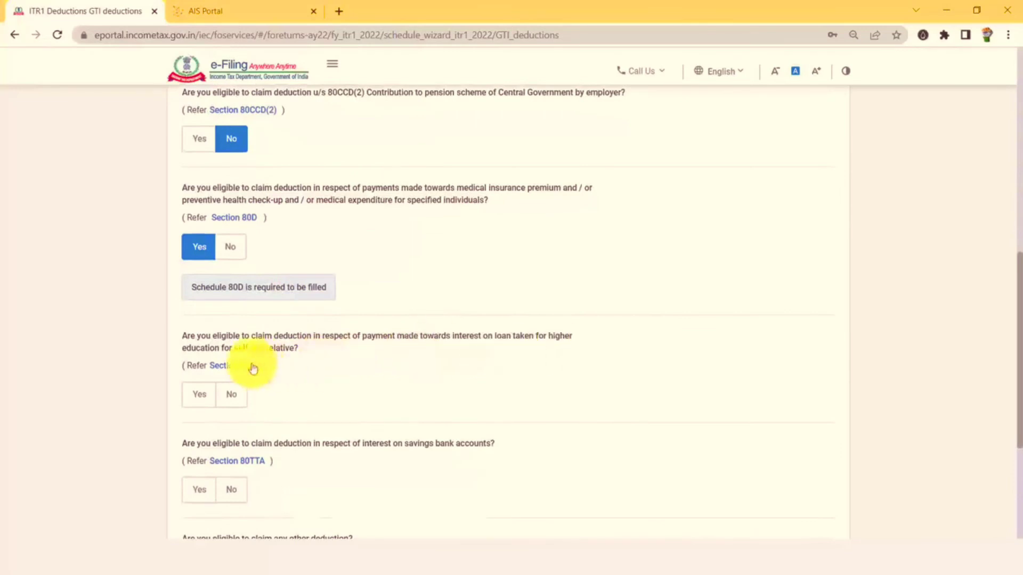
pyautogui.scroll(-1, 238, 366)
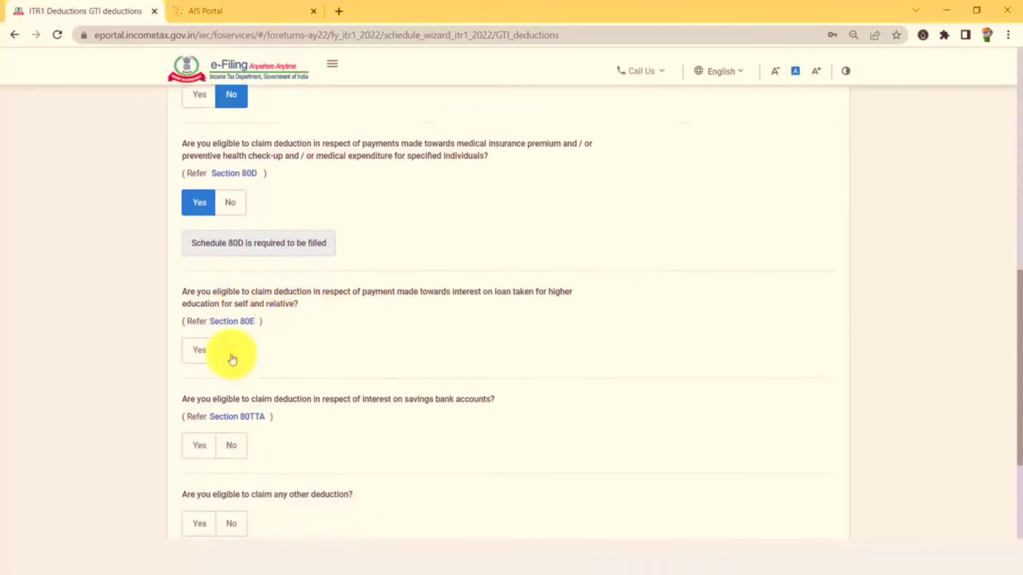
pyautogui.click(232, 359)
pyautogui.scroll(-2, 567, 286)
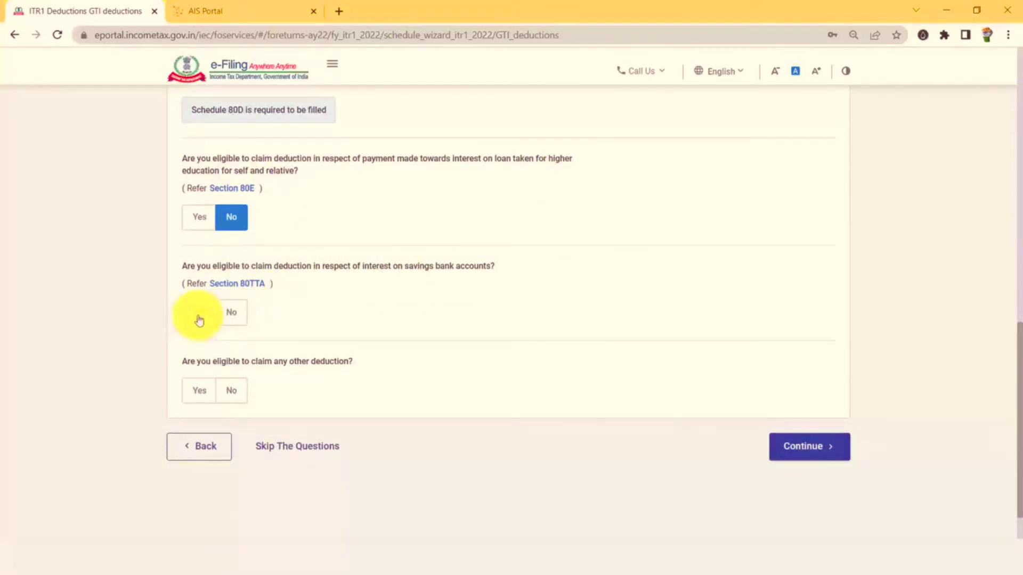
pyautogui.click(200, 321)
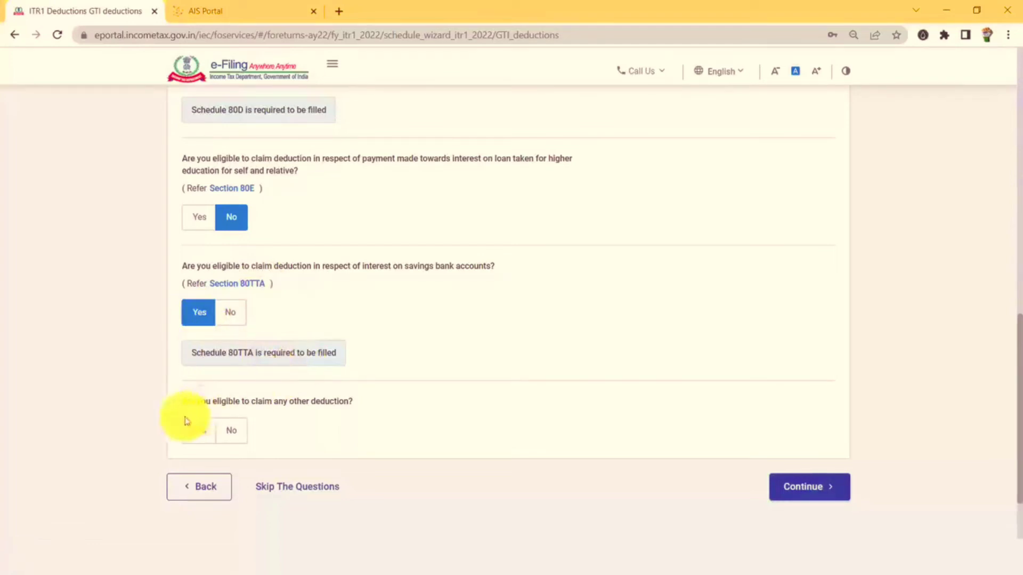
pyautogui.click(238, 436)
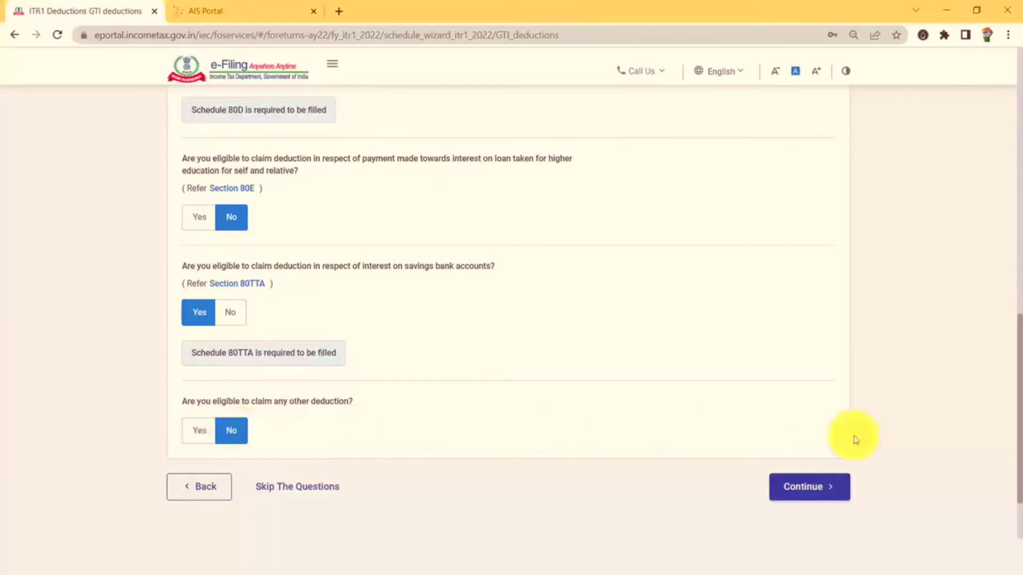
pyautogui.click(808, 491)
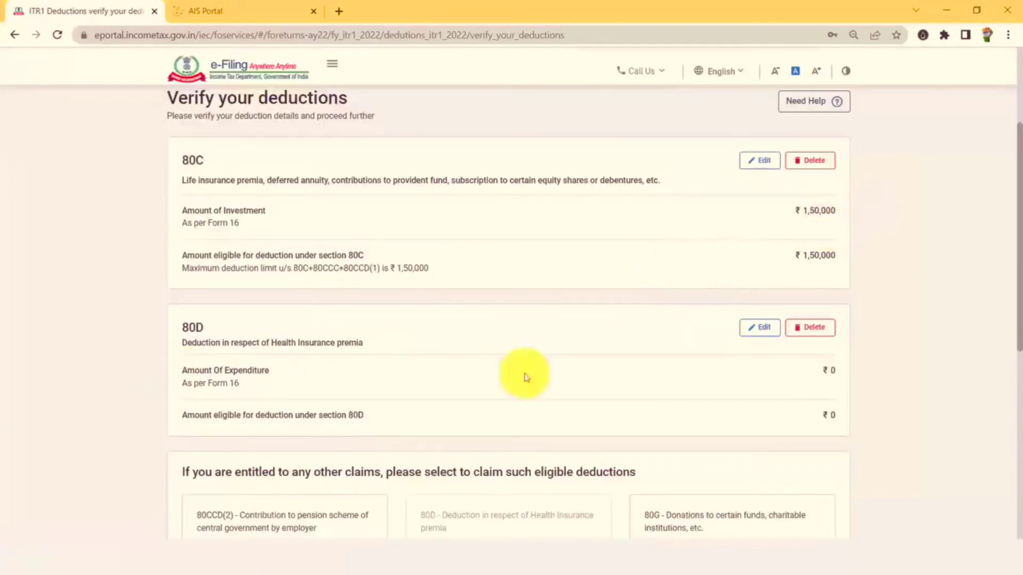
# Update the 80D deduction to ₹5,000 for self and family, nothing for parents, and save.
pyautogui.click(763, 331)
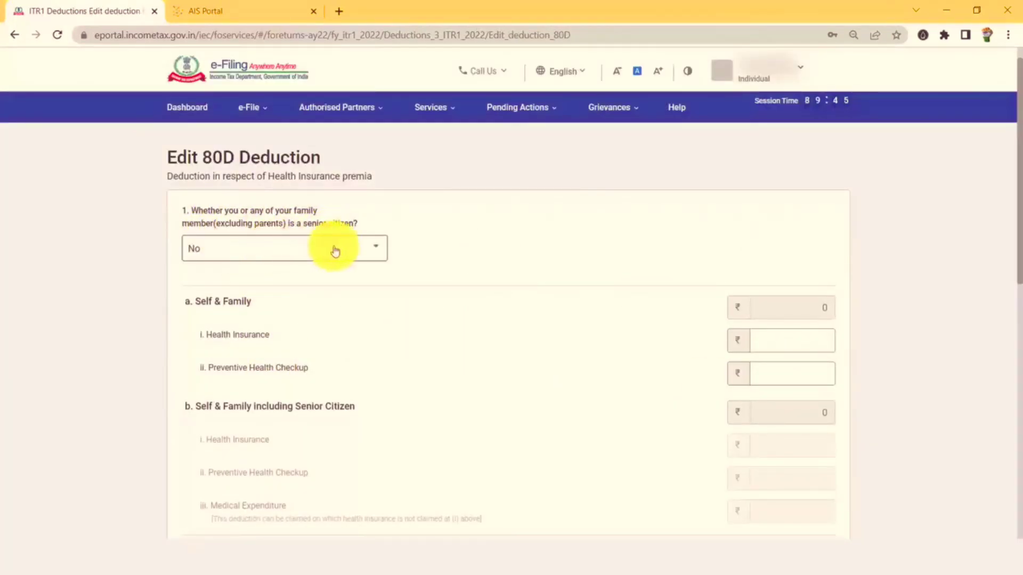
pyautogui.click(783, 339)
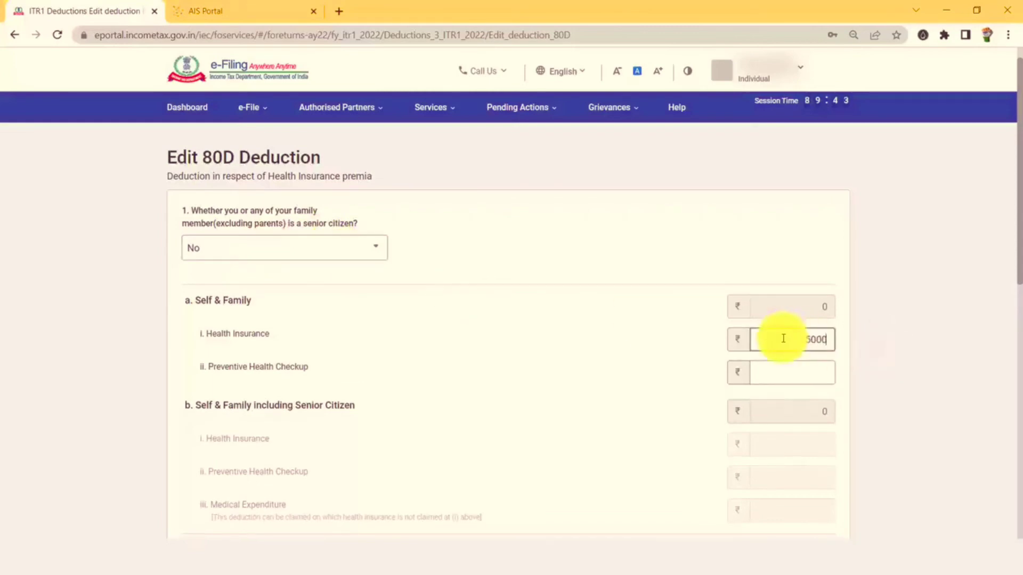
pyautogui.scroll(-5, 366, 324)
pyautogui.click(345, 332)
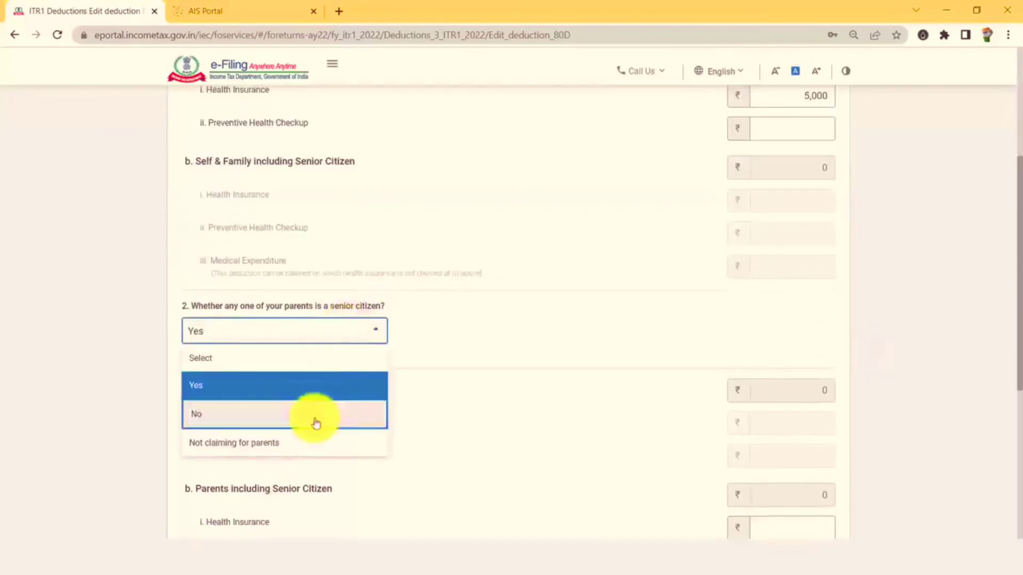
pyautogui.click(262, 450)
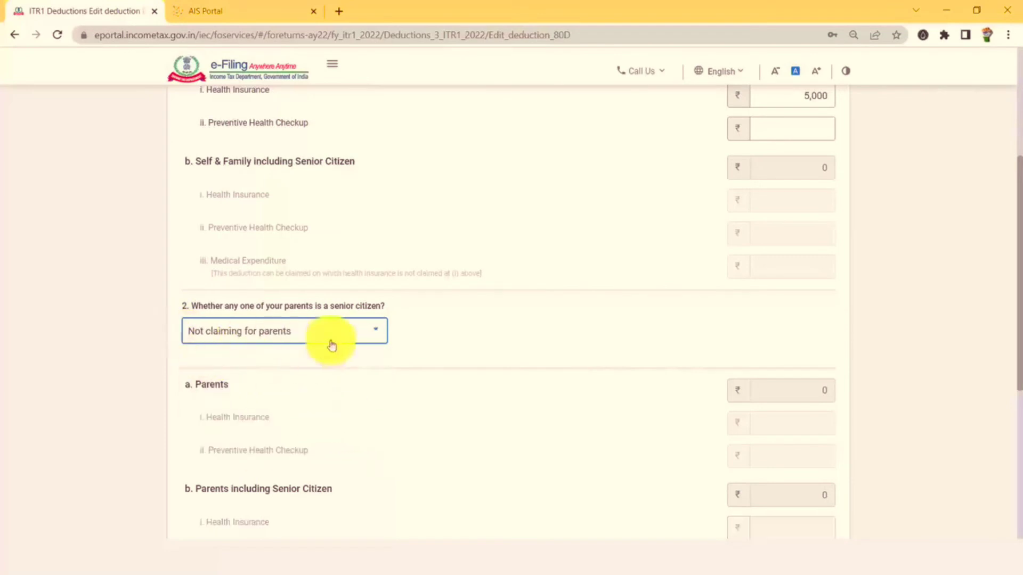
pyautogui.scroll(-2, 594, 381)
pyautogui.scroll(-4, 594, 381)
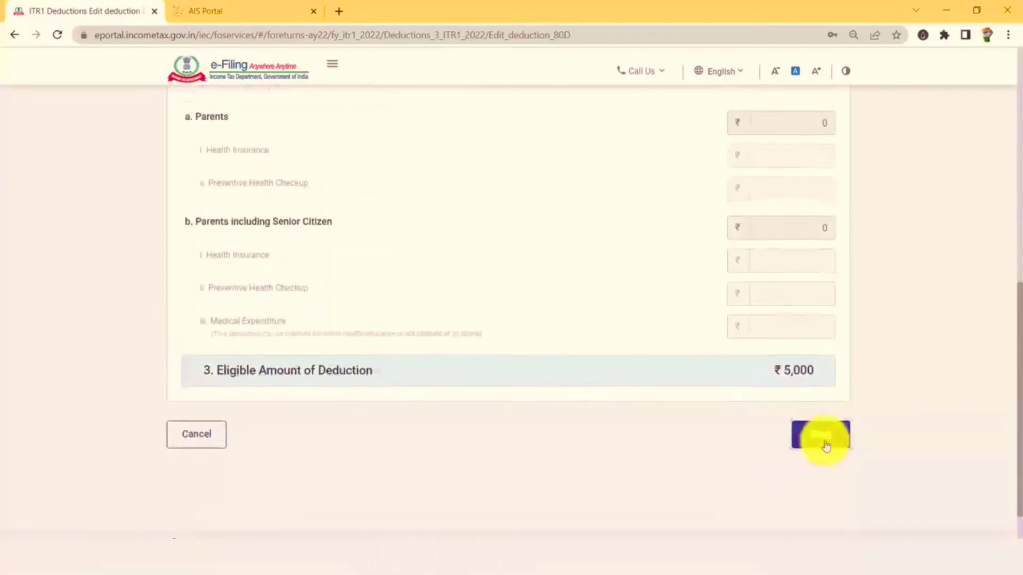
pyautogui.click(823, 436)
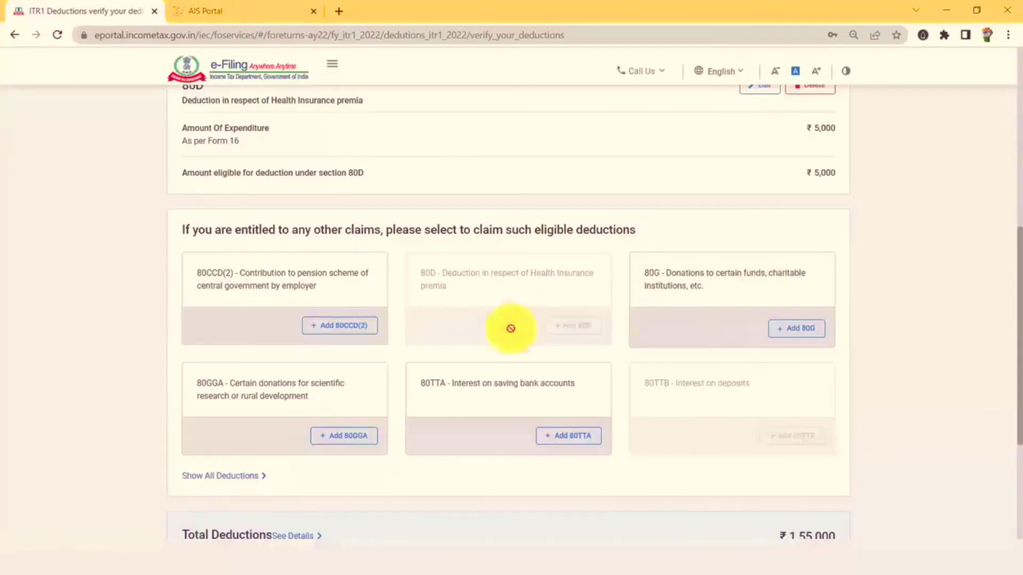
# Claim ₹7,795 savings interest under 80TTA and confirm deductions totalling ₹1,62,795.
pyautogui.click(575, 441)
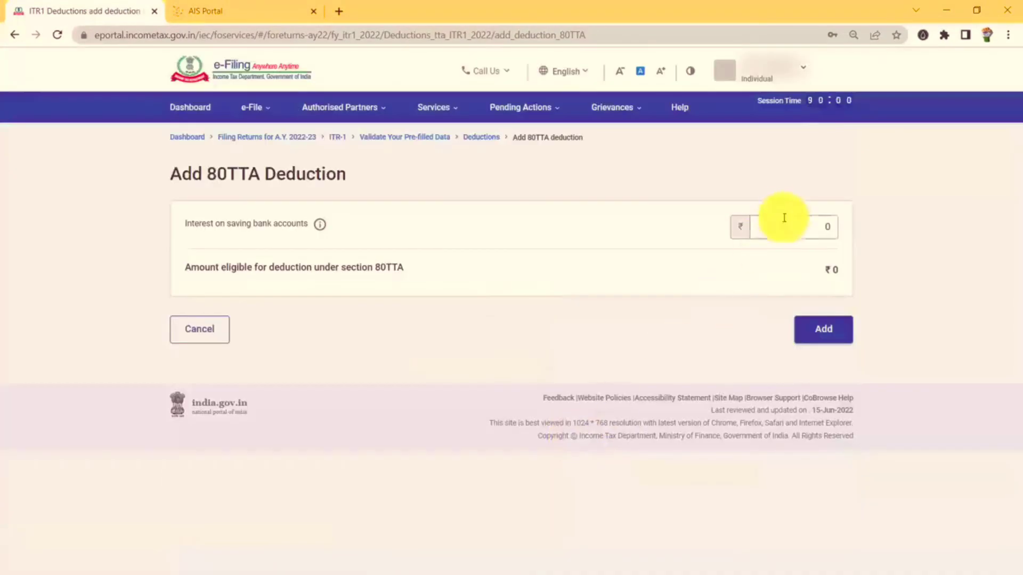
pyautogui.click(784, 223)
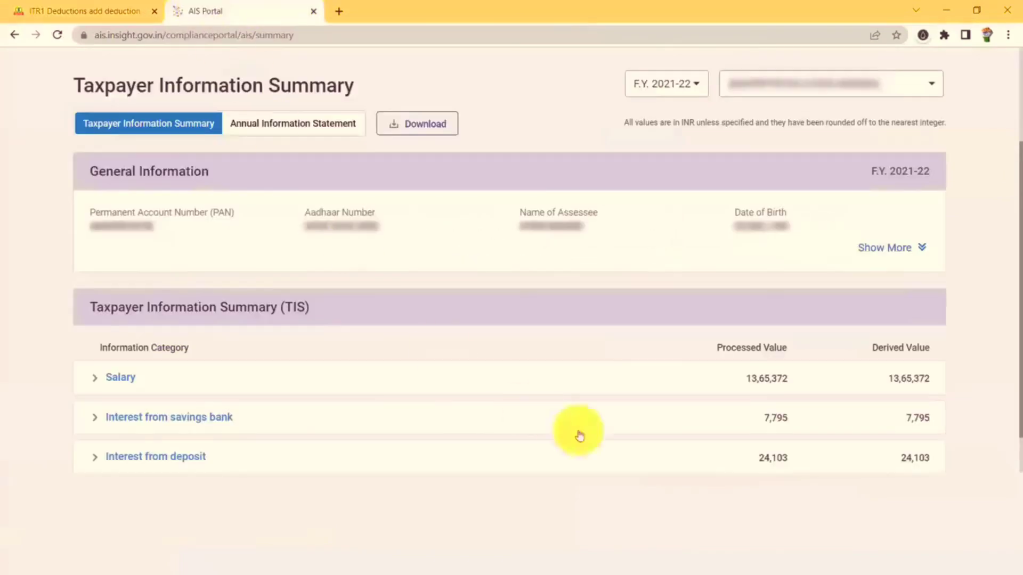
pyautogui.click(69, 6)
pyautogui.click(770, 223)
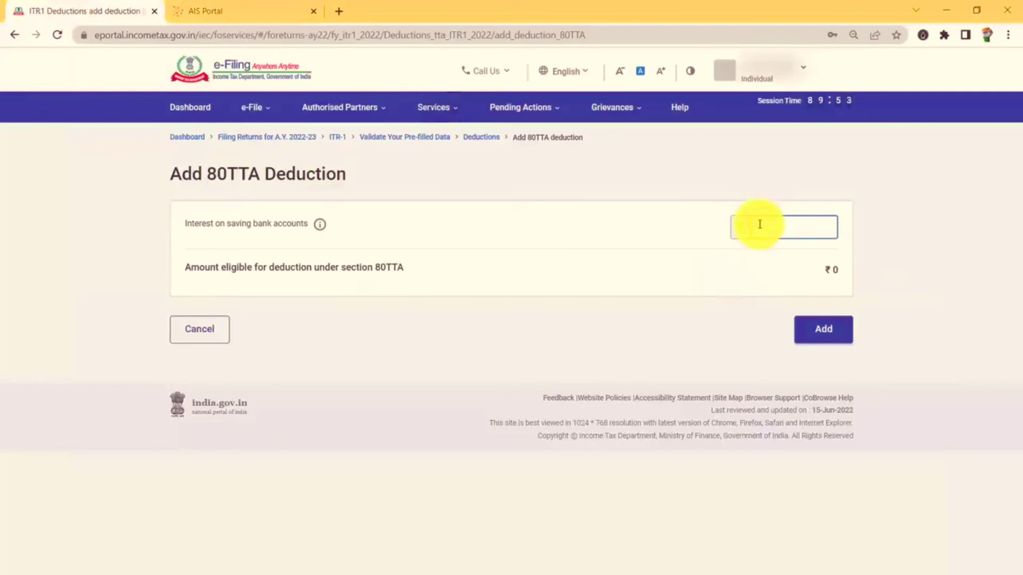
pyautogui.write('7795')
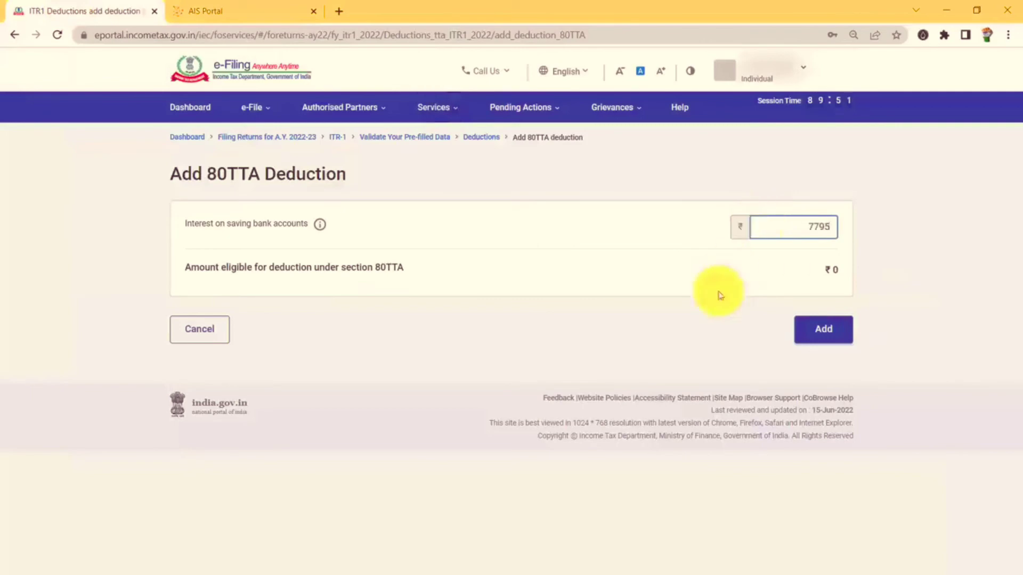
pyautogui.click(824, 329)
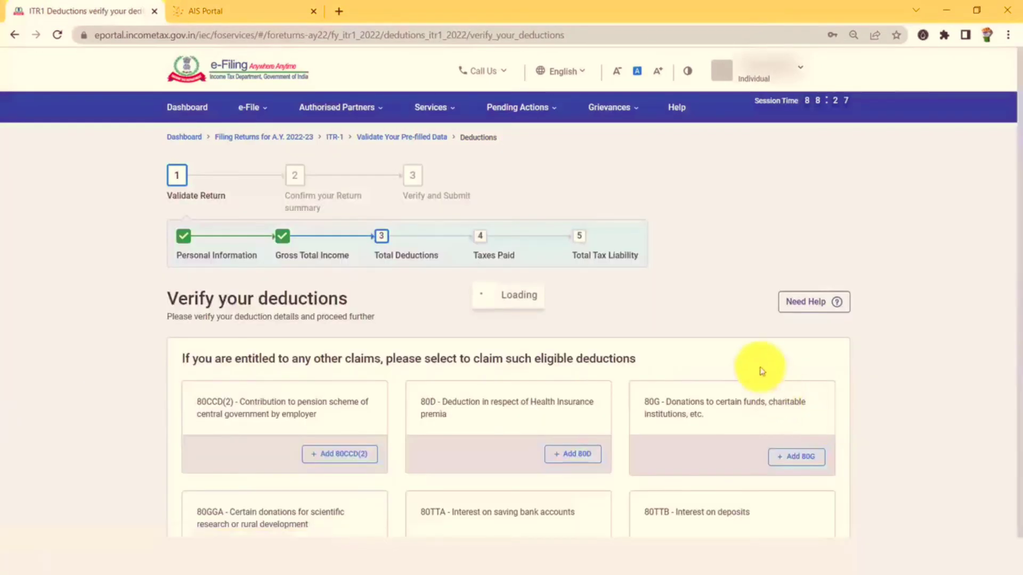
pyautogui.scroll(-7, 762, 372)
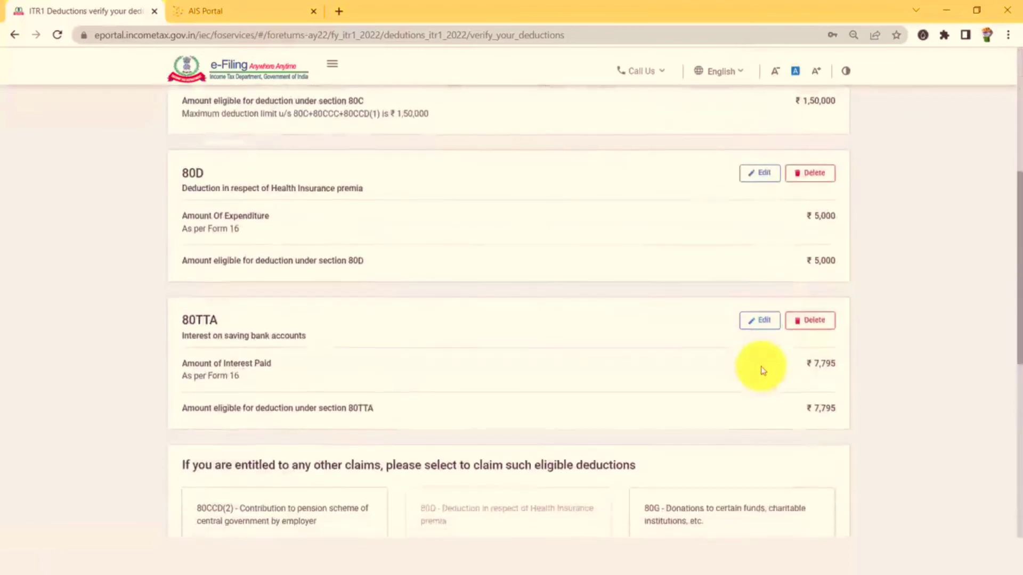
pyautogui.scroll(-8, 763, 371)
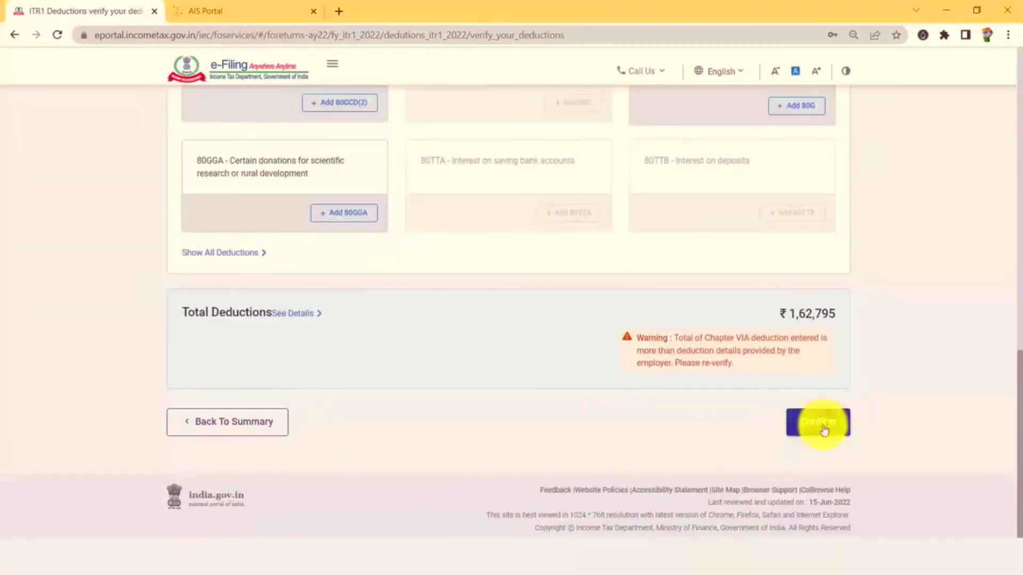
pyautogui.click(824, 423)
pyautogui.scroll(-4, 325, 324)
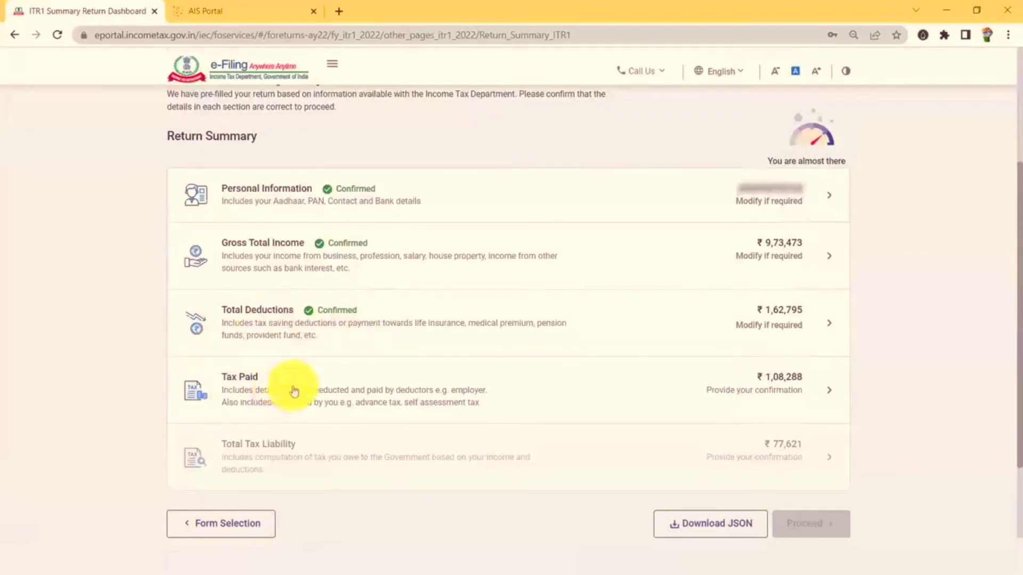
# Check salary TDS of ₹1,08,288 against Form 26AS and confirm Tax Paid.
pyautogui.click(376, 392)
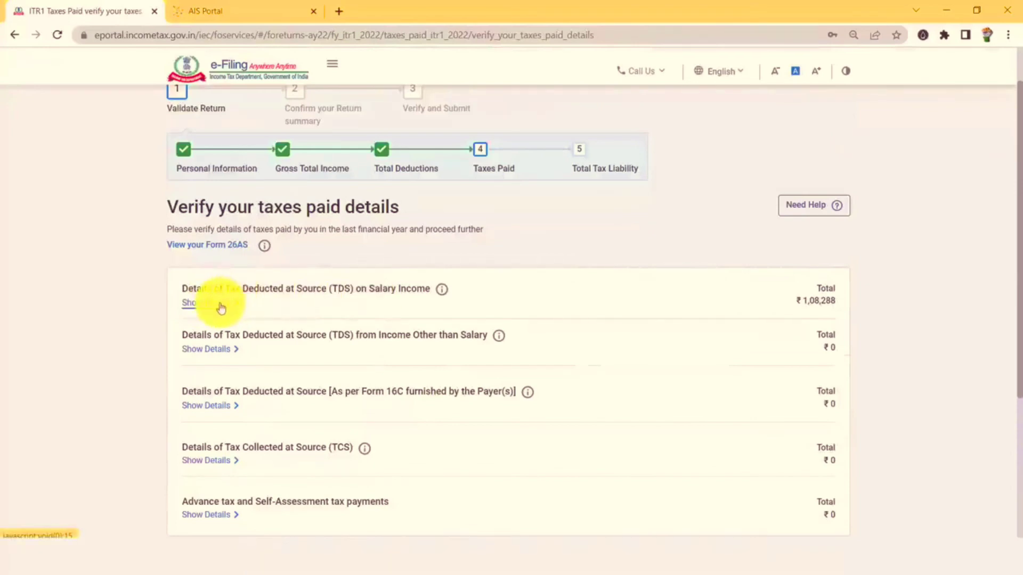
pyautogui.click(221, 308)
pyautogui.scroll(-2, 662, 343)
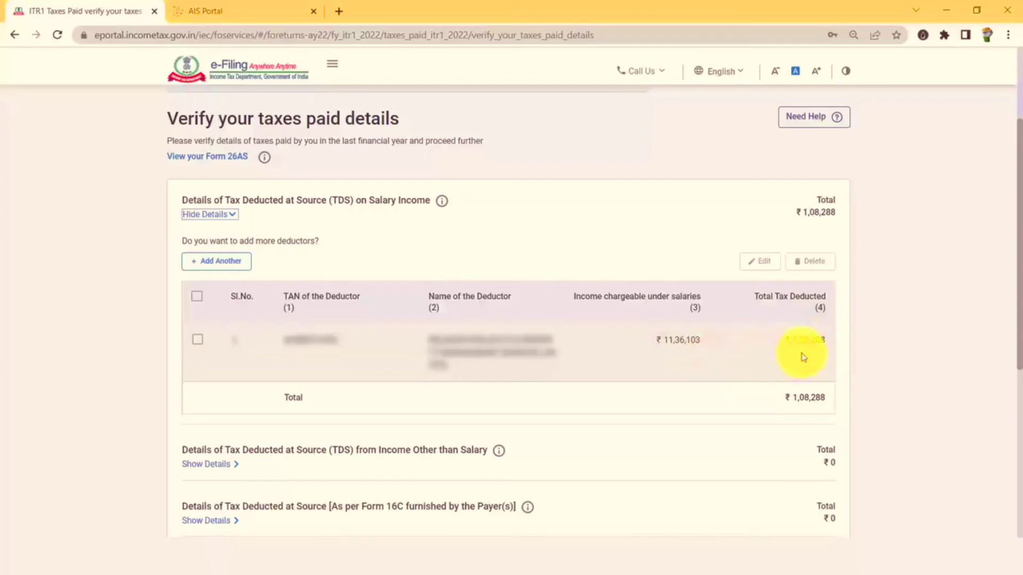
pyautogui.hotkey('alt', 'Tab')
pyautogui.scroll(1, 682, 299)
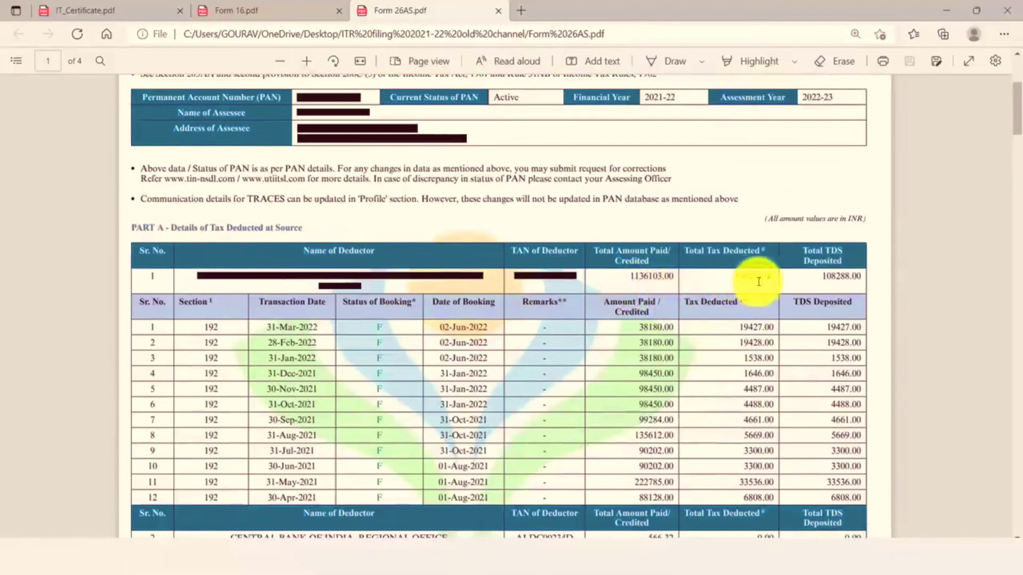
pyautogui.hotkey('alt', 'Tab')
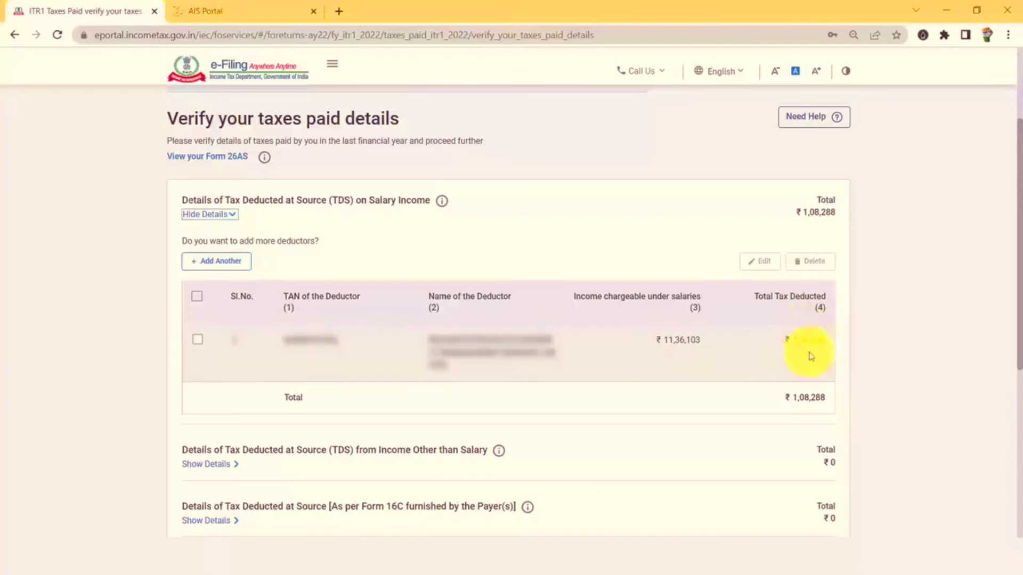
pyautogui.hotkey('alt', 'Tab')
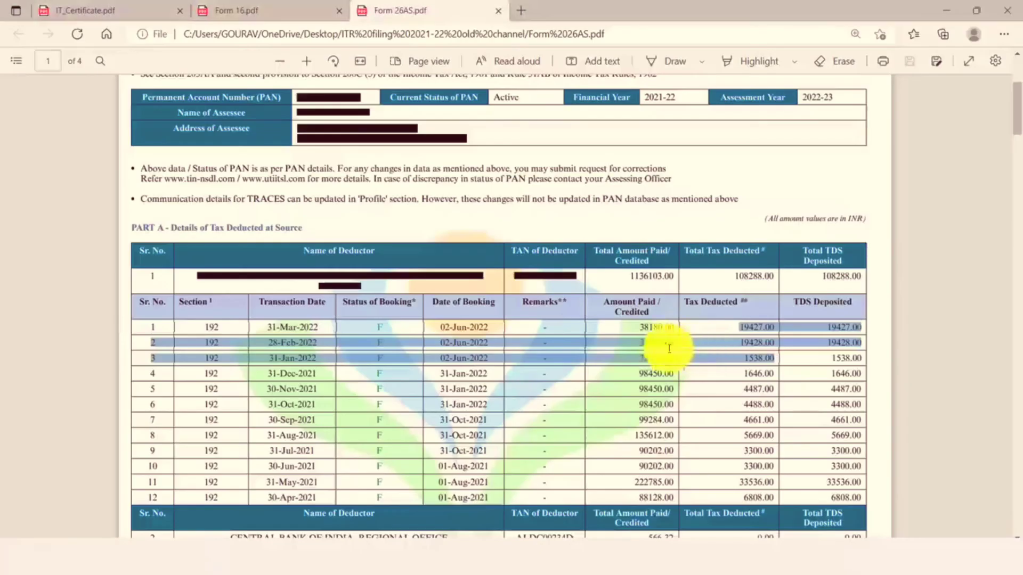
pyautogui.hotkey('alt', 'Tab')
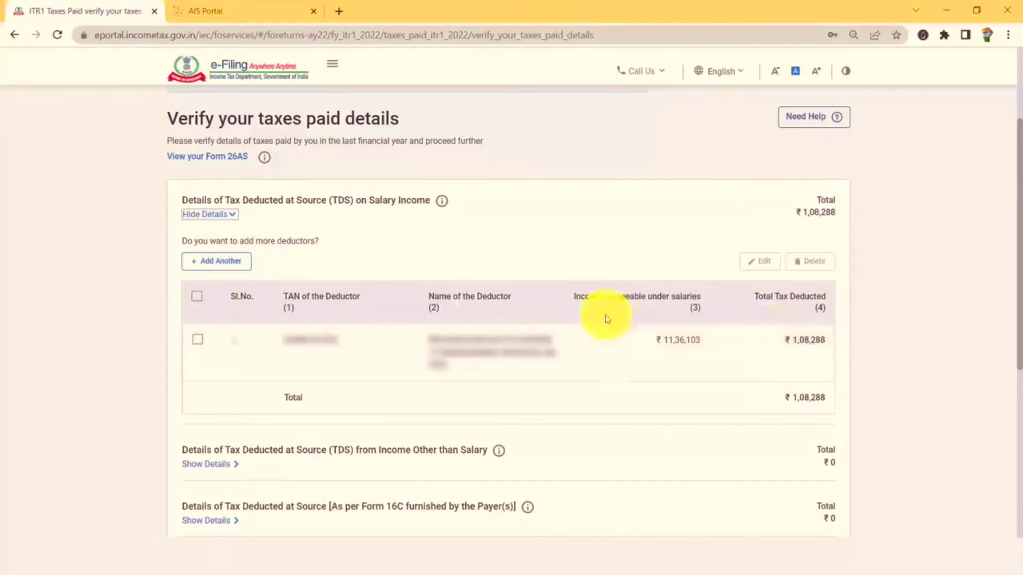
pyautogui.scroll(-1, 589, 309)
pyautogui.scroll(-4, 590, 309)
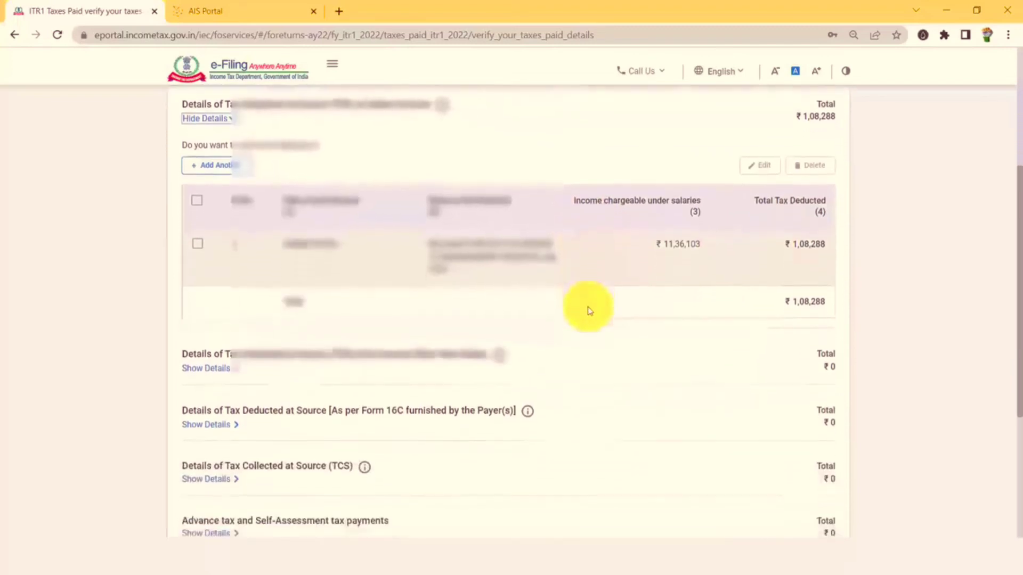
pyautogui.click(834, 499)
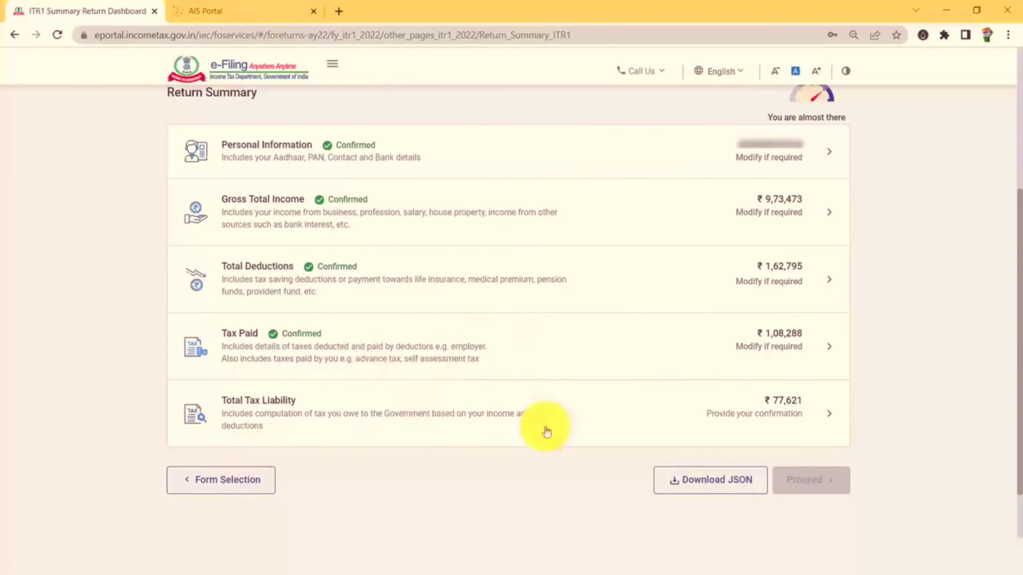
# Review the tax computation and confirm the ₹77,621 total tax liability.
pyautogui.click(324, 417)
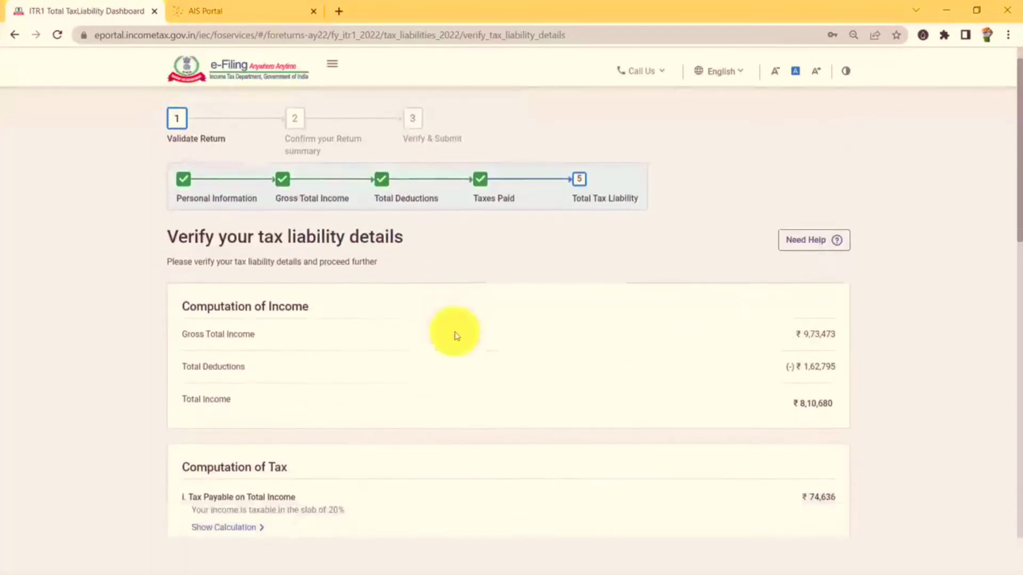
pyautogui.scroll(-1, 456, 335)
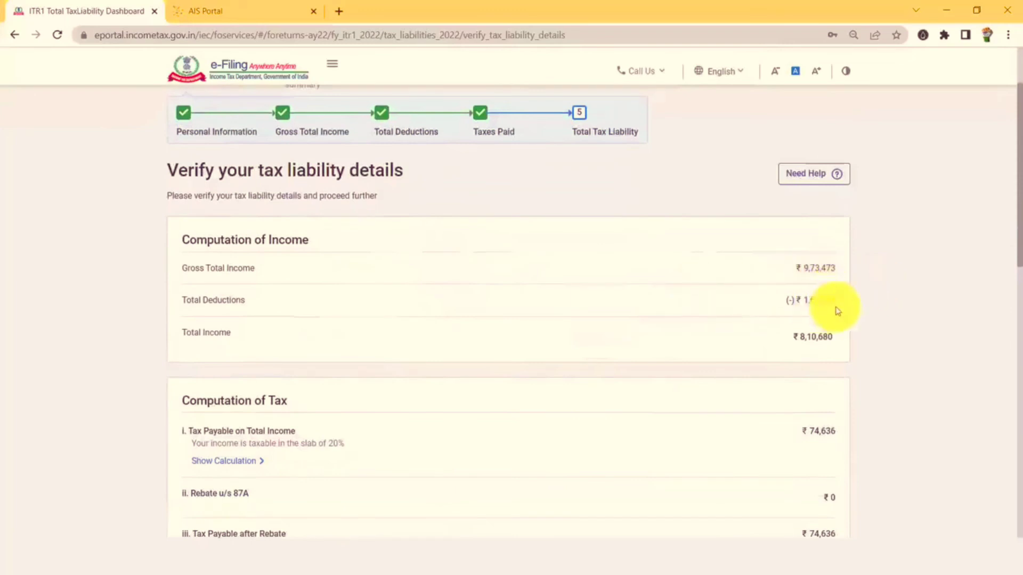
pyautogui.scroll(-1, 838, 311)
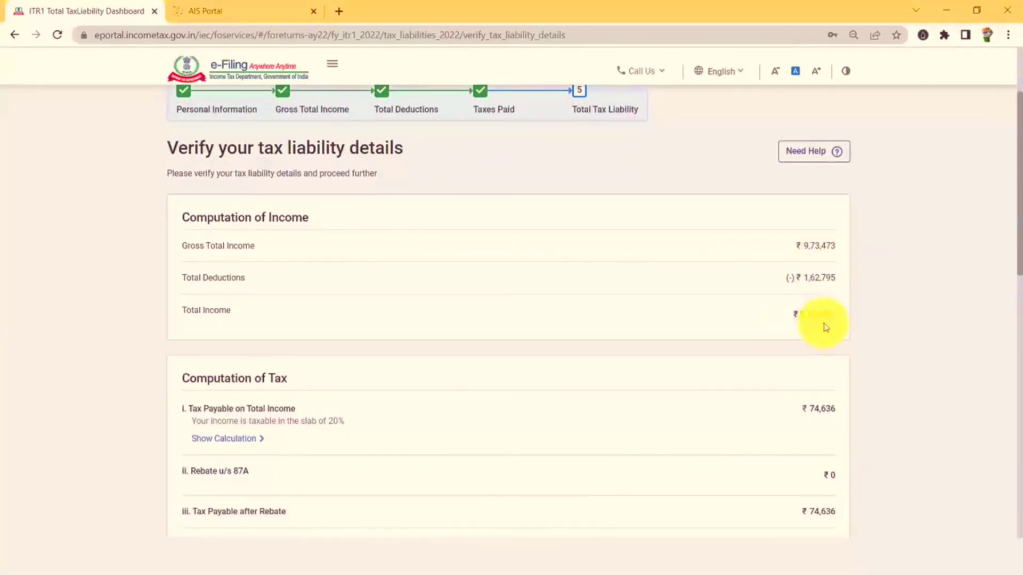
pyautogui.scroll(-2, 825, 327)
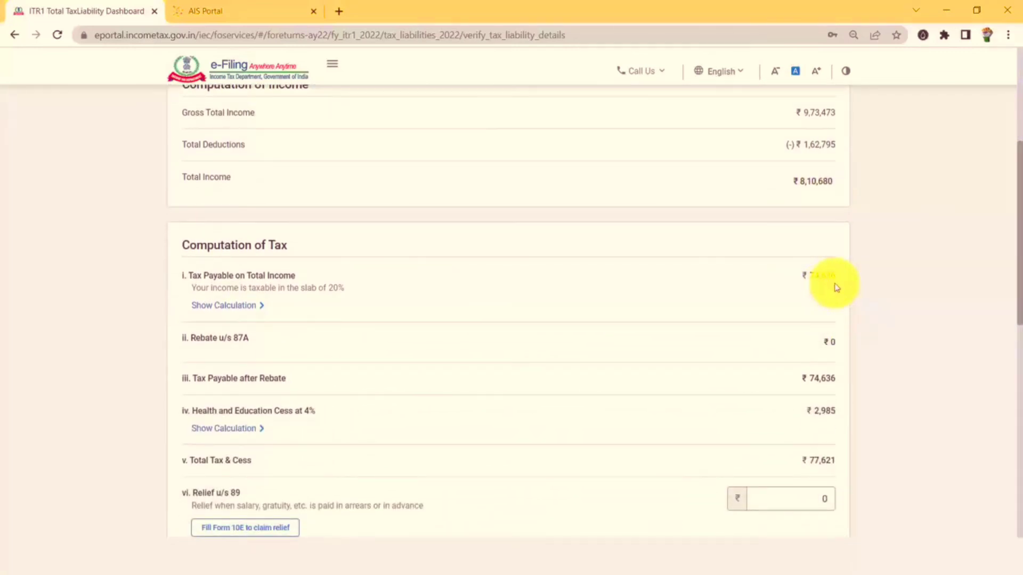
pyautogui.scroll(-2, 836, 288)
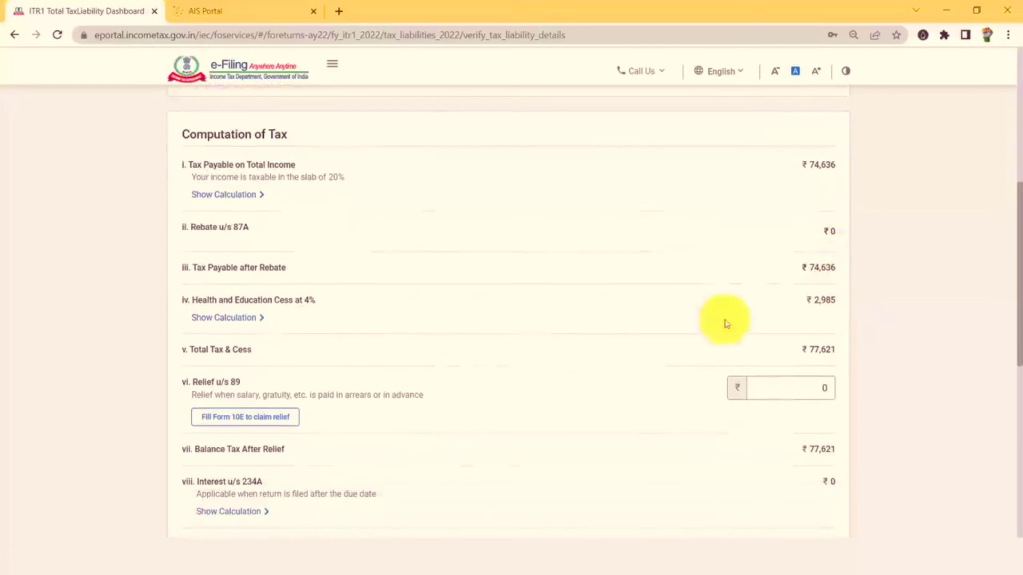
pyautogui.scroll(-1, 845, 310)
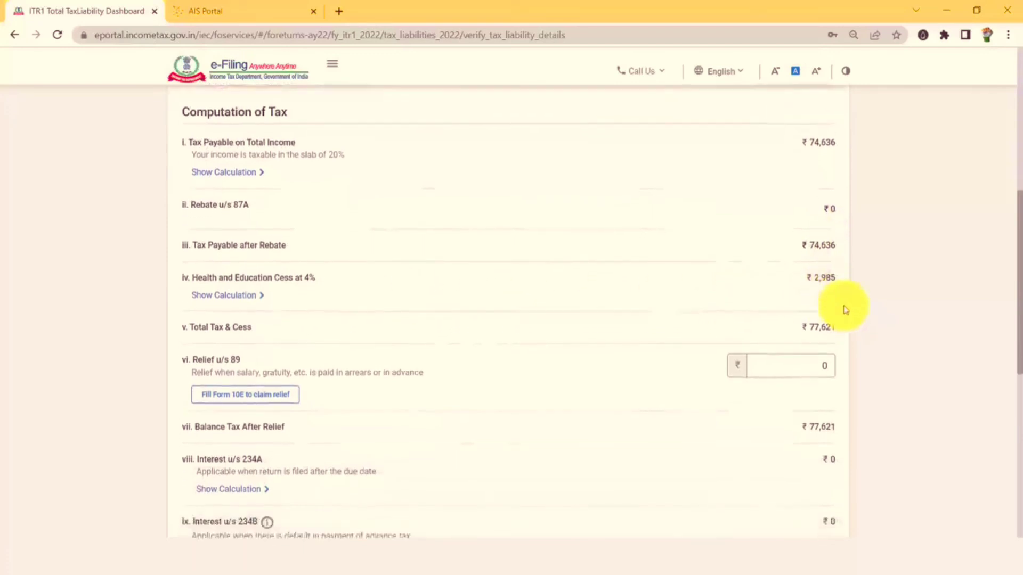
pyautogui.scroll(-1, 846, 310)
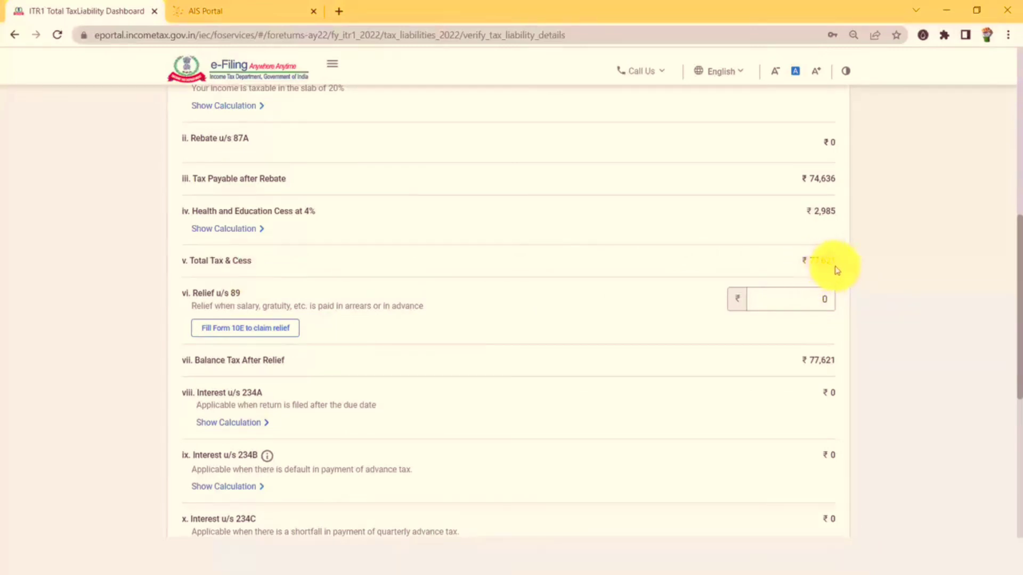
pyautogui.scroll(-7, 835, 326)
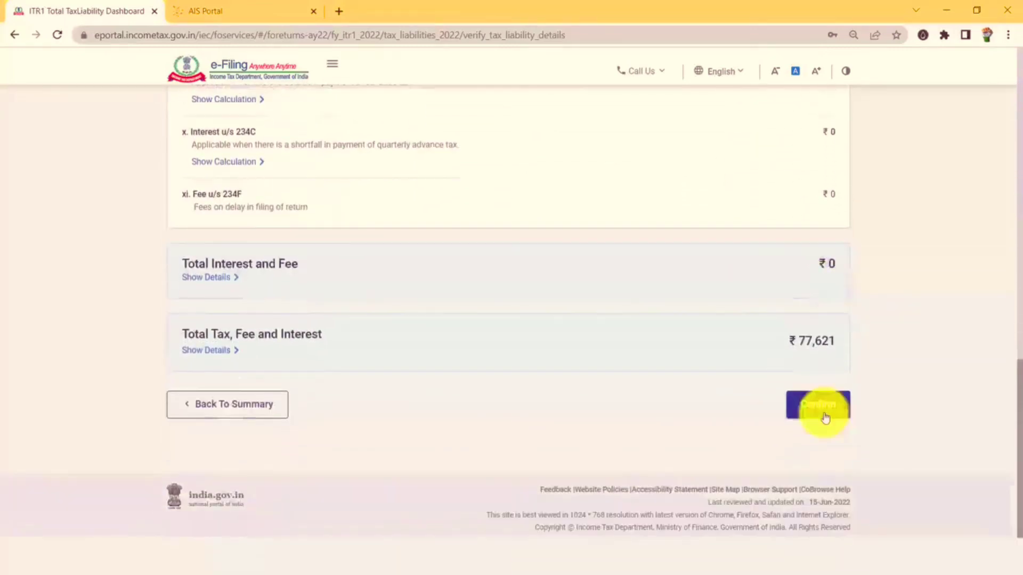
pyautogui.click(824, 413)
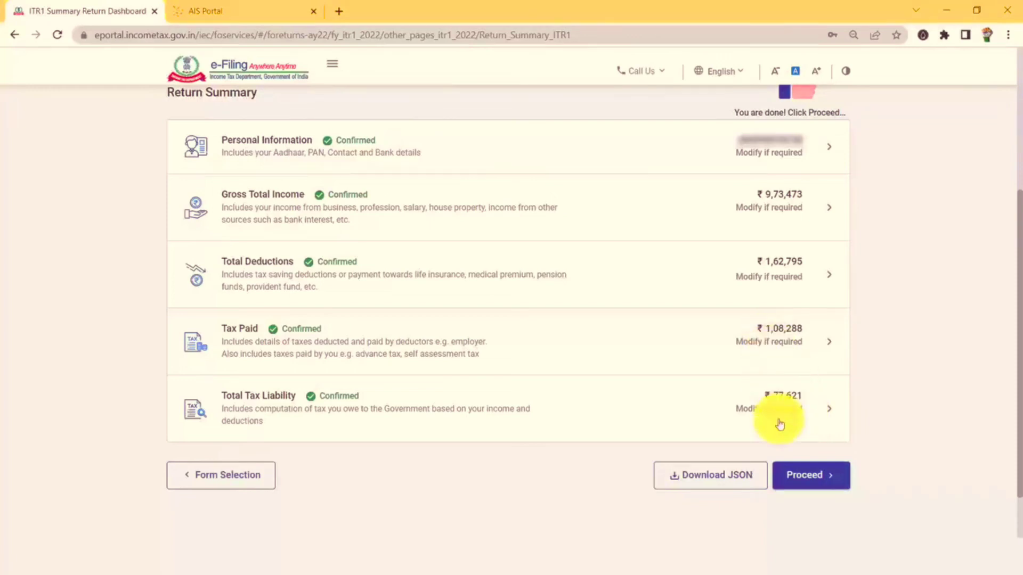
# Proceed from the Return Summary to the Tax Summary showing the ₹30,670 refund.
pyautogui.click(823, 484)
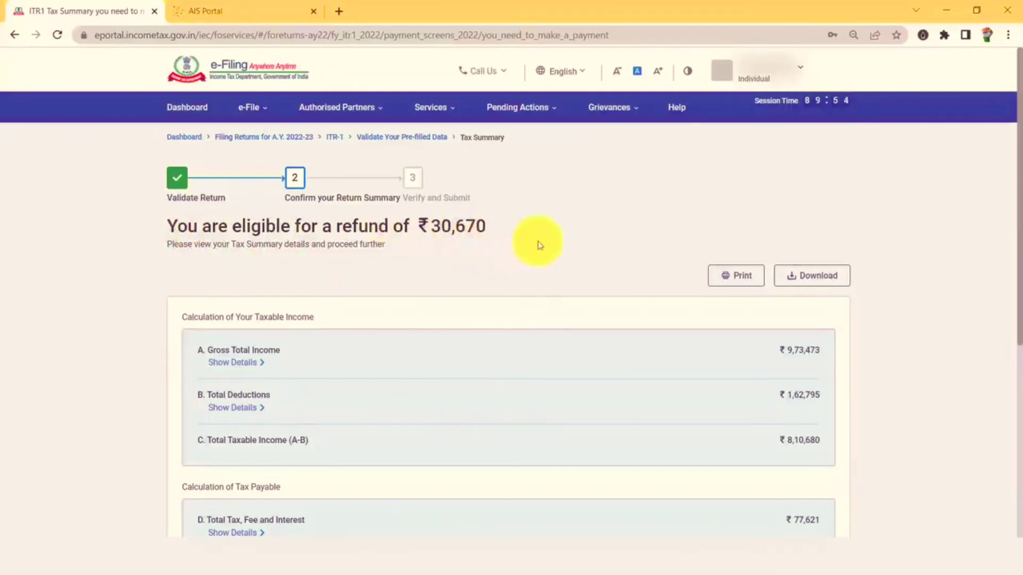
# Tick the verification declaration and continue to the ITR-1 Sahaj return preview for AY 2022-23.
pyautogui.scroll(-1, 539, 245)
pyautogui.scroll(1, 176, 173)
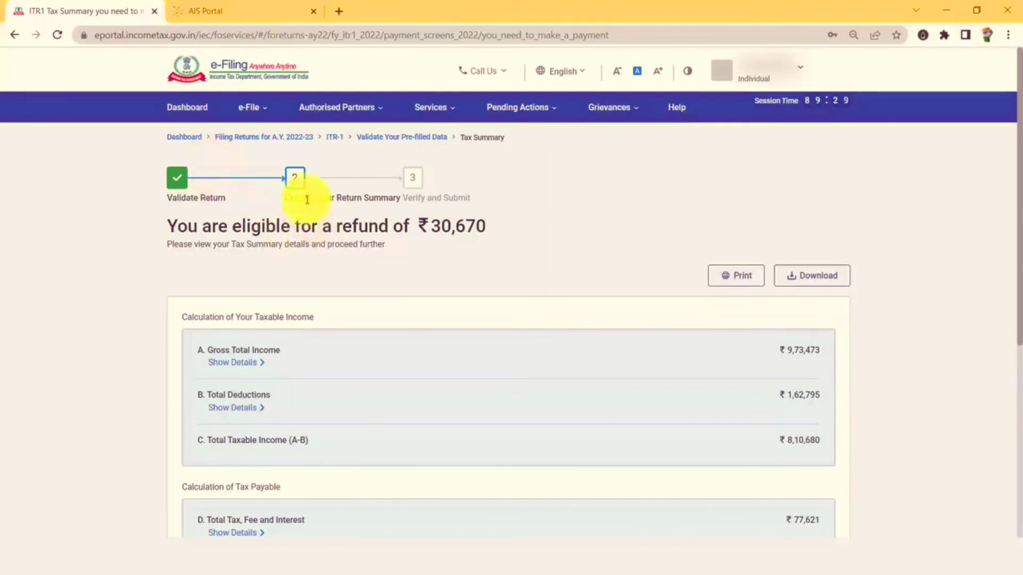
pyautogui.scroll(-6, 667, 276)
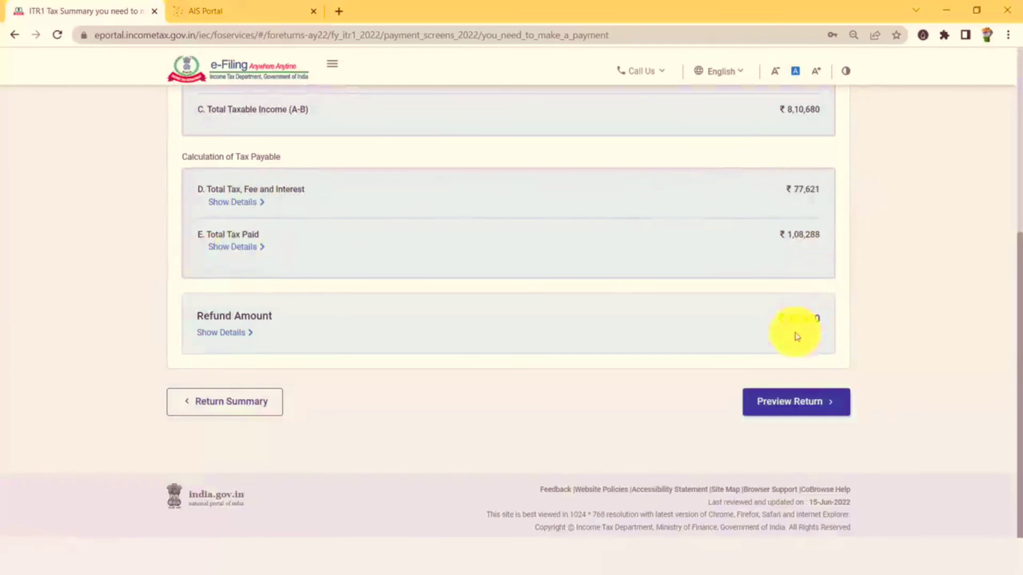
pyautogui.click(803, 408)
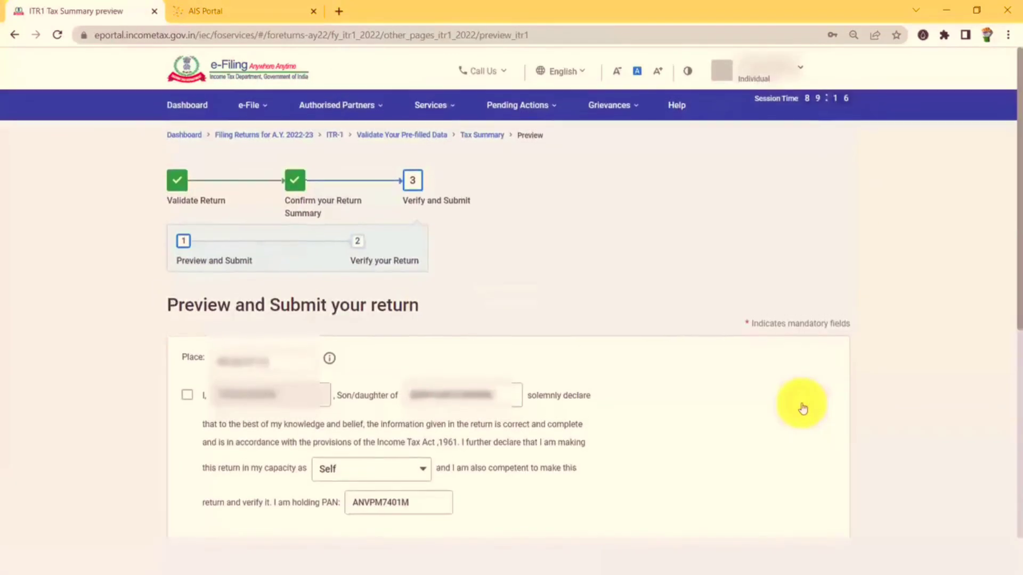
pyautogui.scroll(-5, 193, 404)
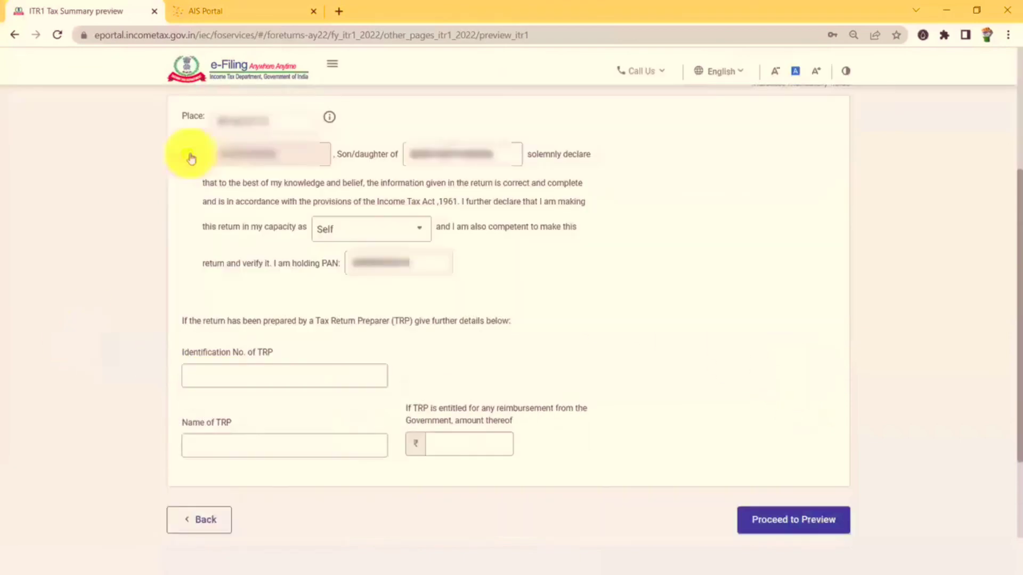
pyautogui.click(188, 156)
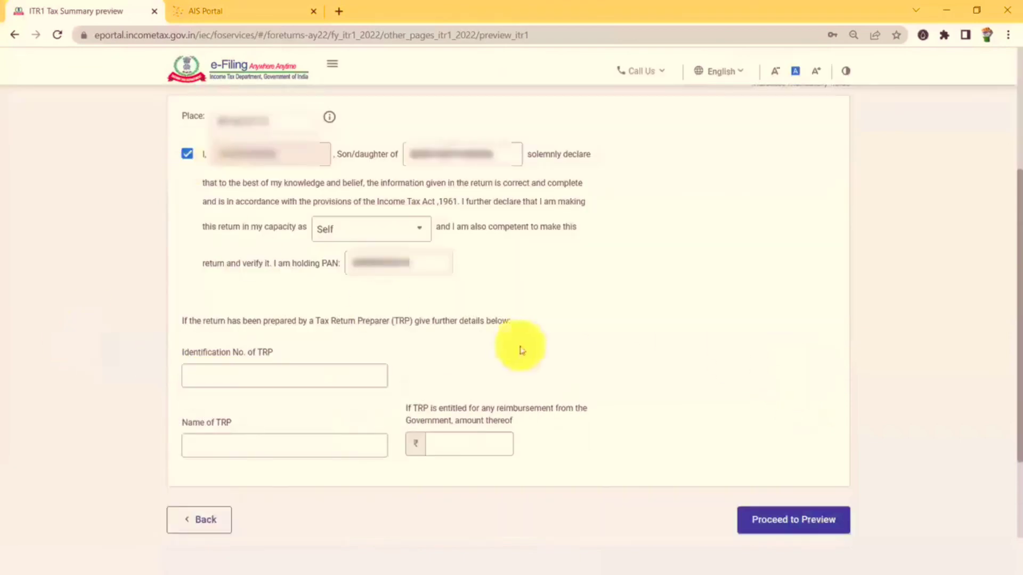
pyautogui.click(807, 526)
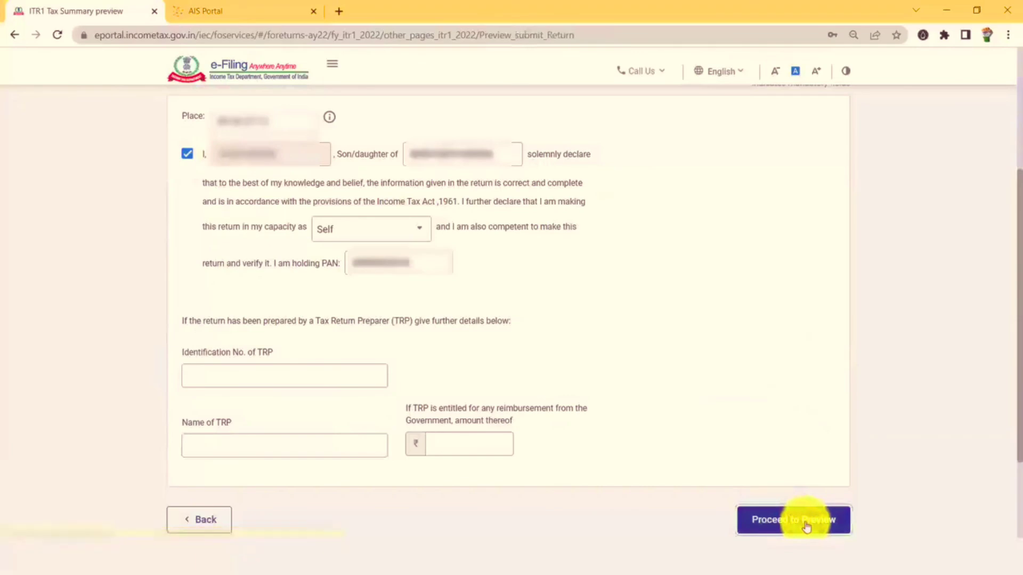
pyautogui.scroll(-3, 415, 266)
pyautogui.scroll(-2, 432, 318)
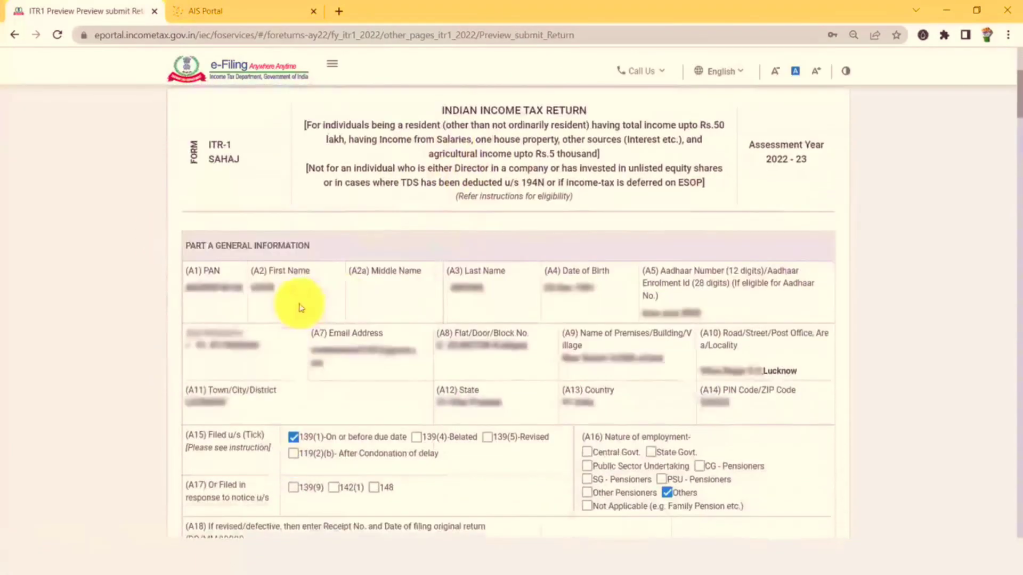
pyautogui.scroll(-10, 504, 326)
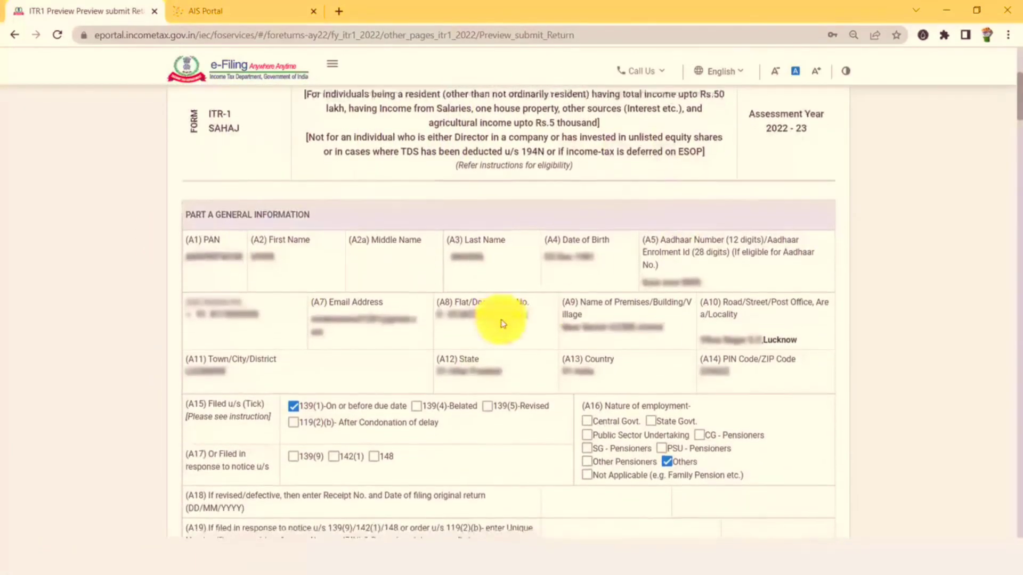
pyautogui.scroll(-3, 506, 330)
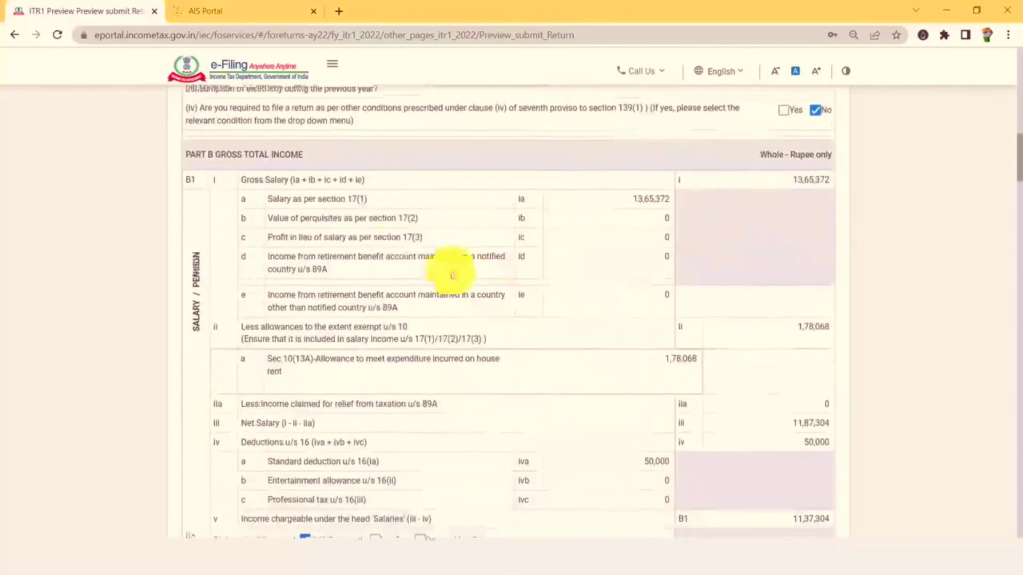
pyautogui.scroll(-3, 821, 224)
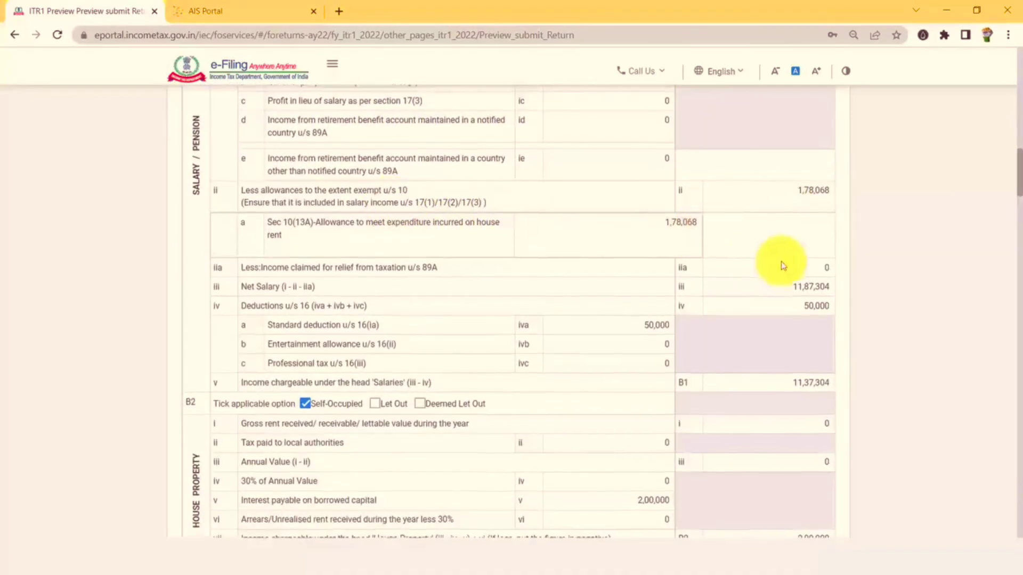
pyautogui.scroll(-1, 783, 265)
pyautogui.scroll(-5, 825, 265)
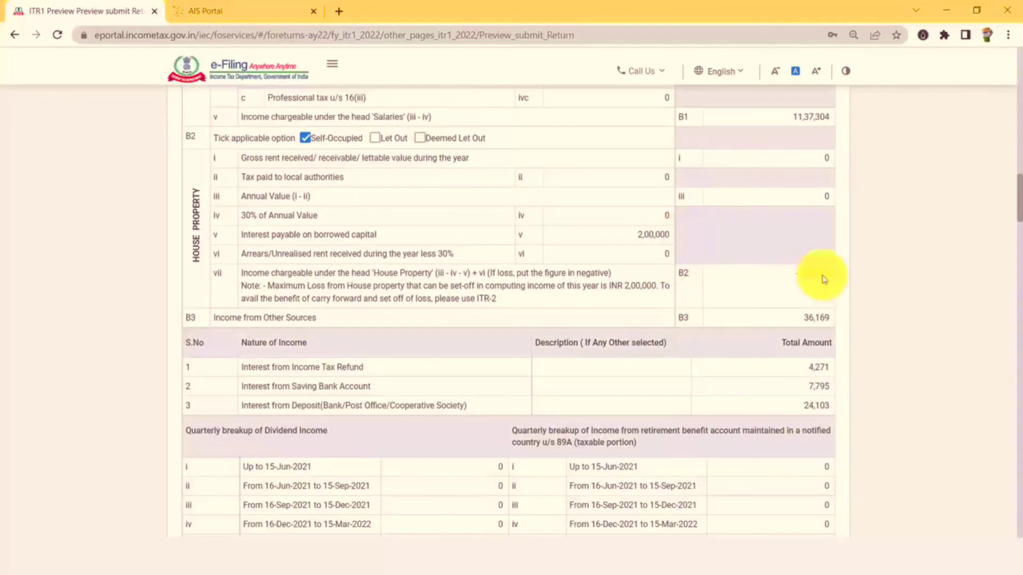
pyautogui.scroll(-2, 822, 279)
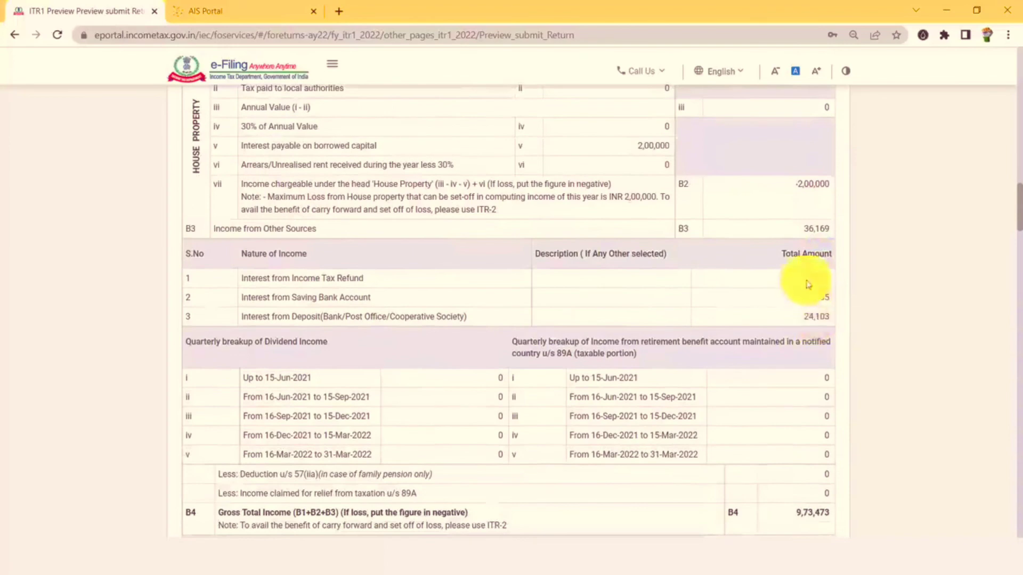
pyautogui.scroll(-9, 806, 320)
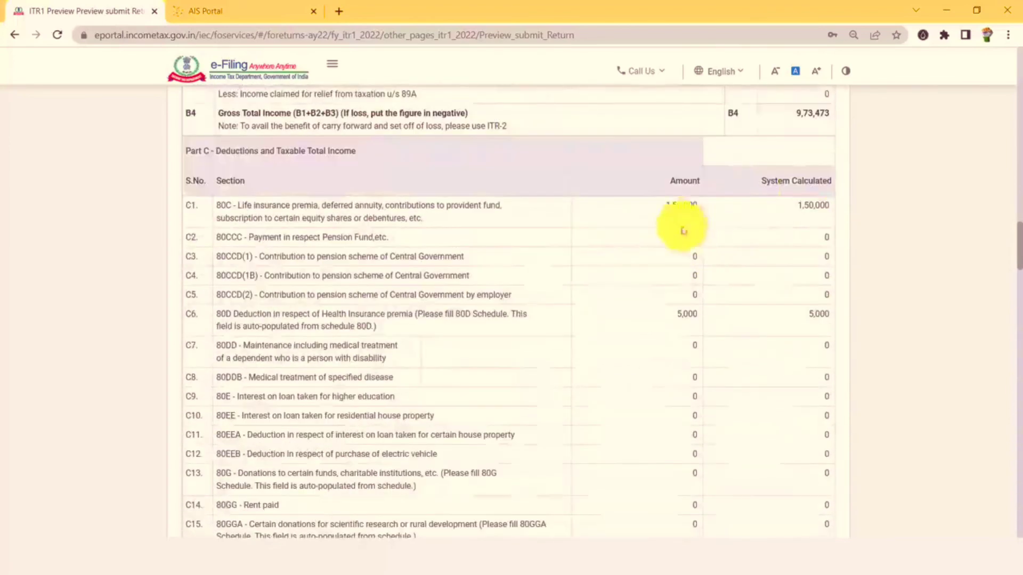
pyautogui.scroll(-2, 701, 235)
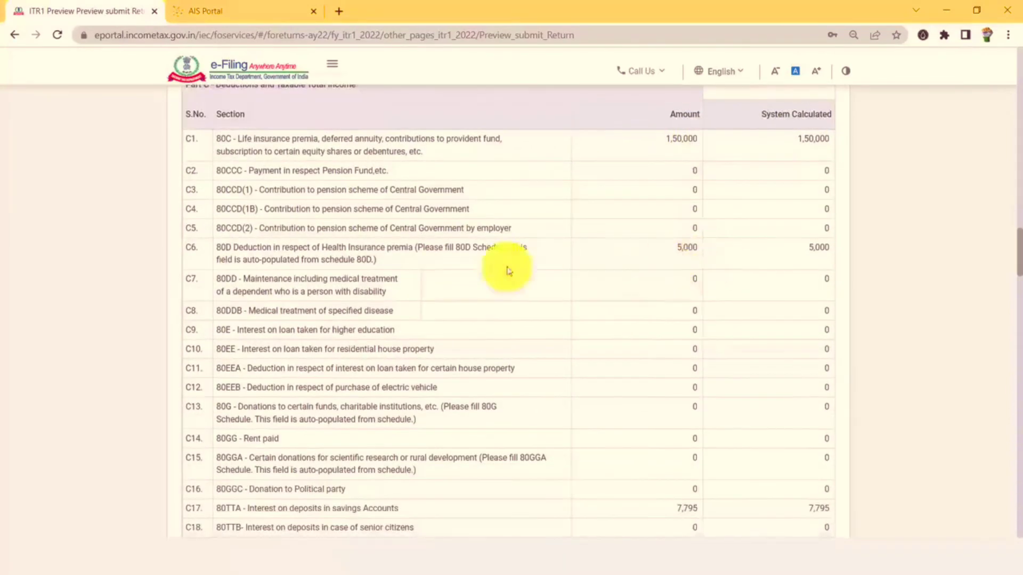
pyautogui.scroll(-4, 687, 258)
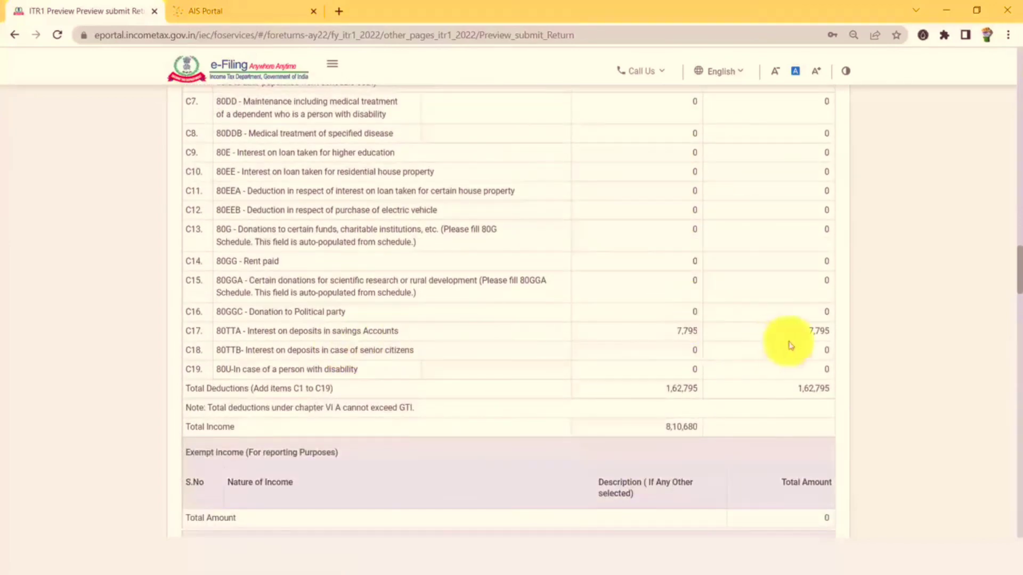
pyautogui.scroll(-2, 845, 331)
pyautogui.scroll(-5, 673, 286)
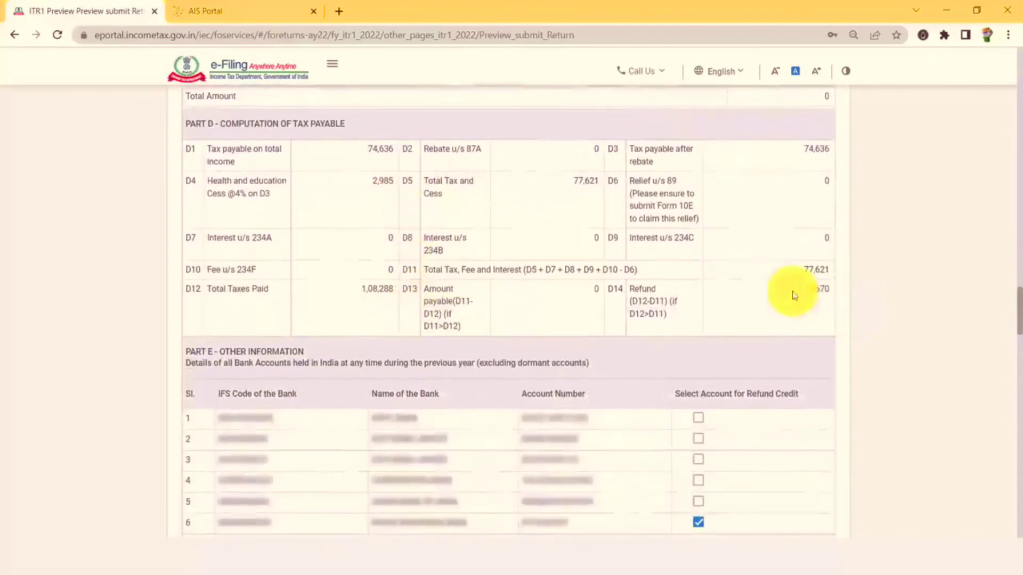
pyautogui.doubleClick(829, 293)
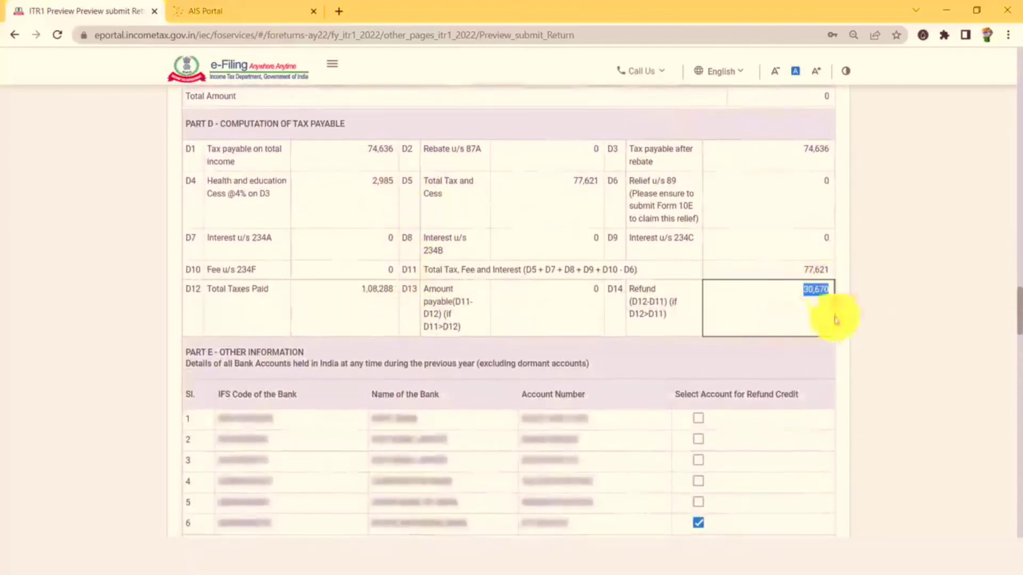
pyautogui.click(929, 303)
pyautogui.scroll(-3, 820, 305)
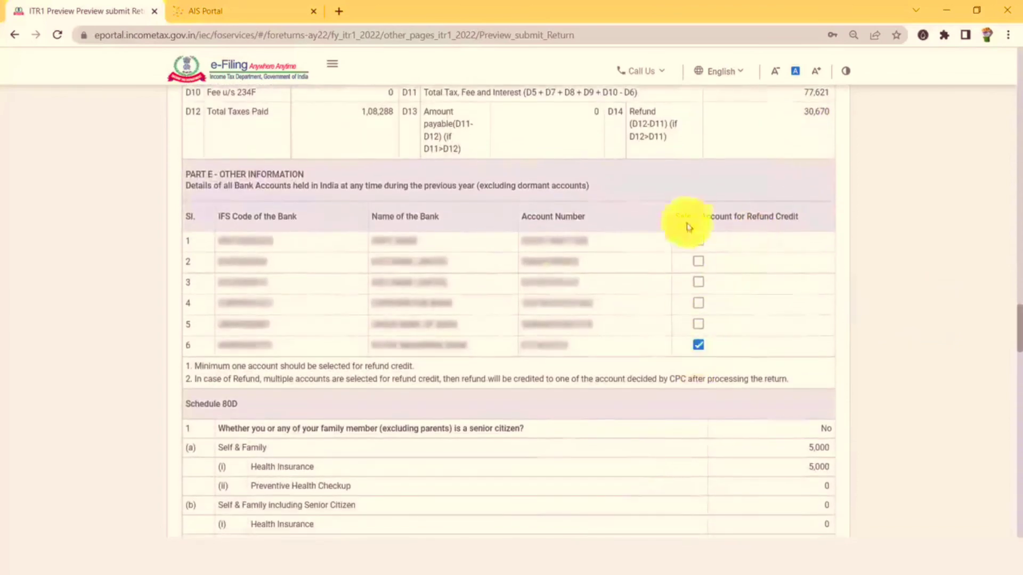
pyautogui.scroll(1, 243, 265)
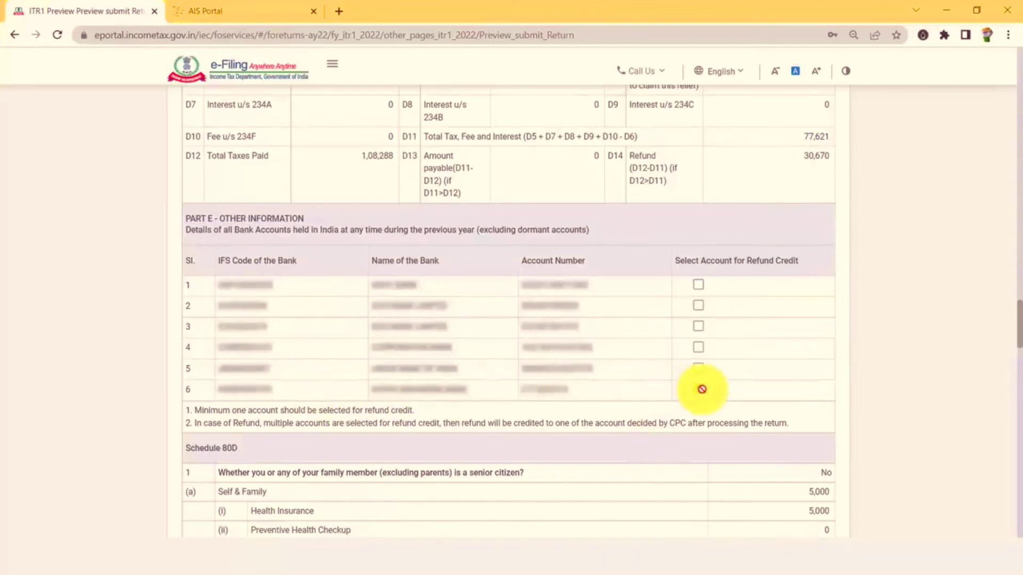
pyautogui.scroll(-15, 817, 290)
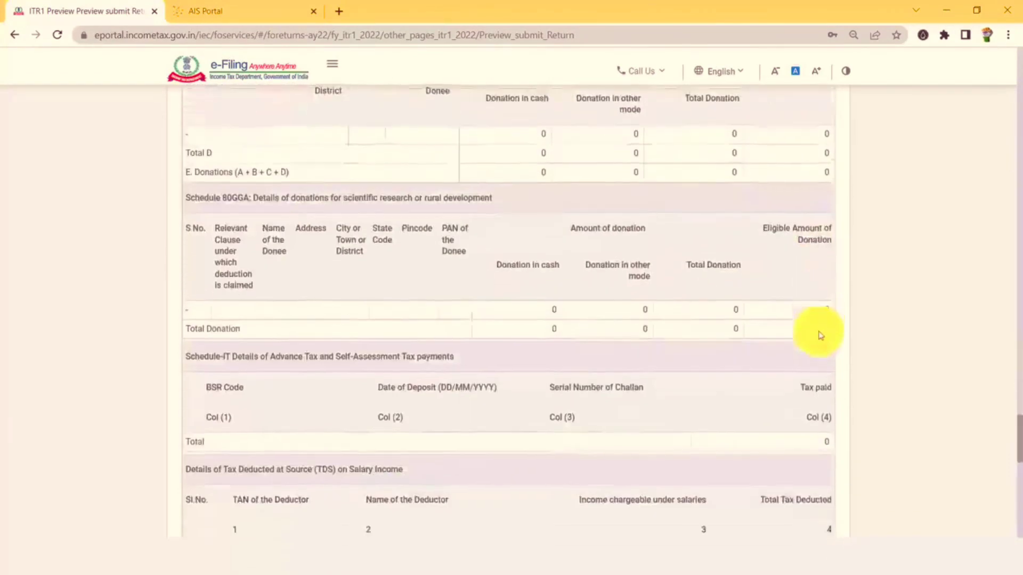
pyautogui.scroll(-20, 826, 368)
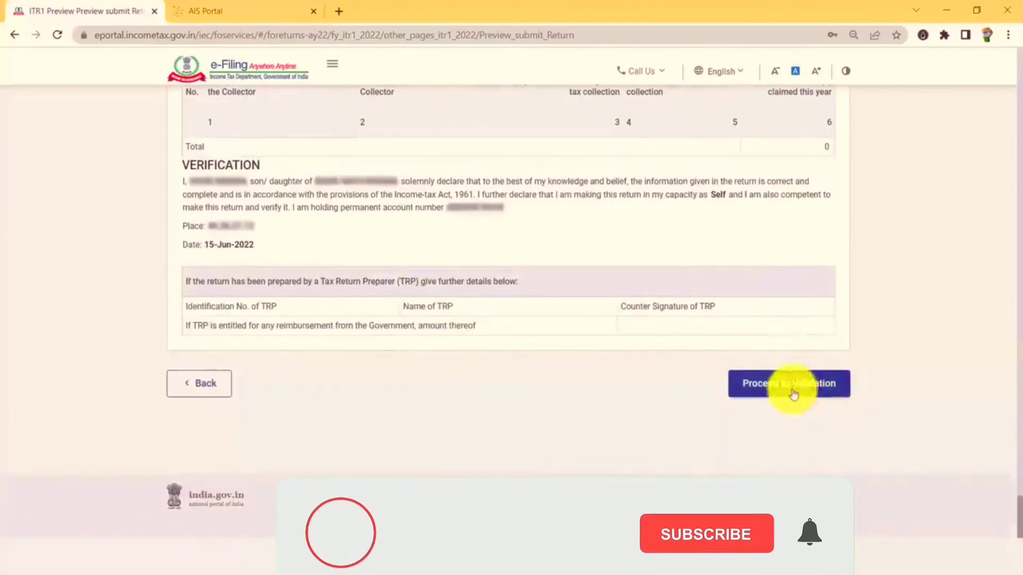
# Run validation on the ITR-1, proceed to verification and continue with e-Verify Now.
pyautogui.click(793, 394)
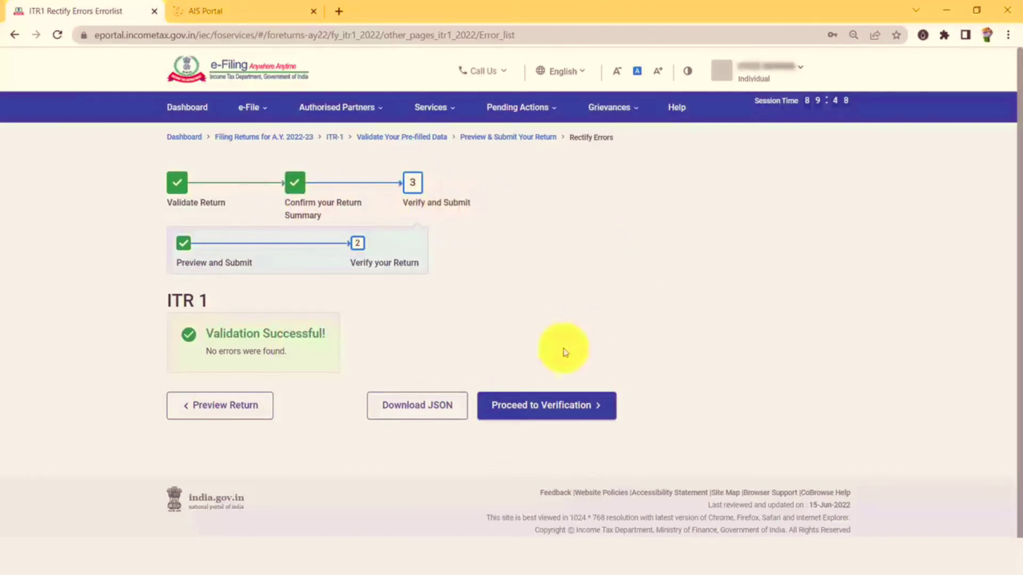
pyautogui.click(577, 412)
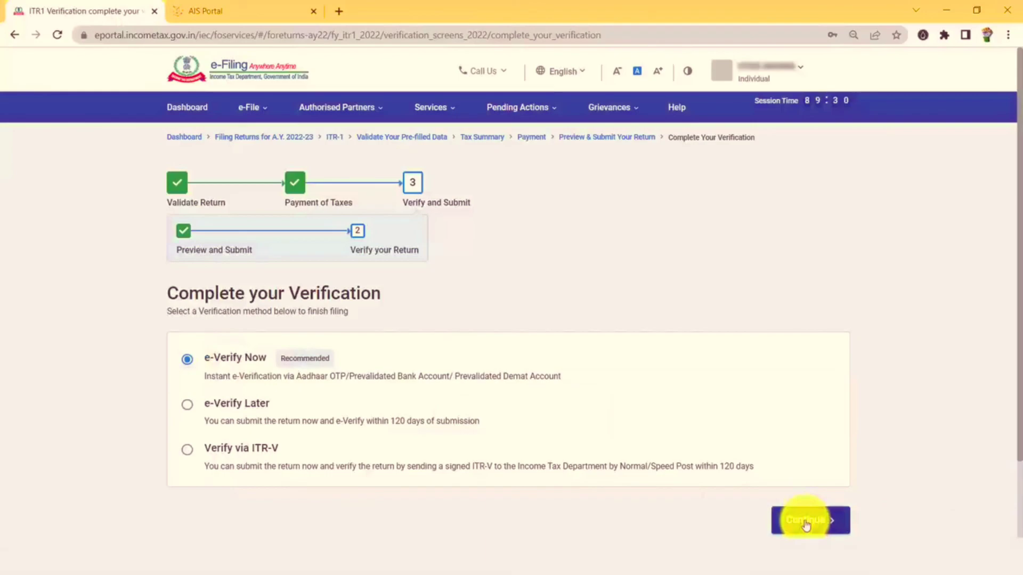
pyautogui.click(806, 524)
# Choose 'Through Bank Account' under Generate EVC instead of Aadhaar OTP, and continue.
pyautogui.scroll(-1, 753, 392)
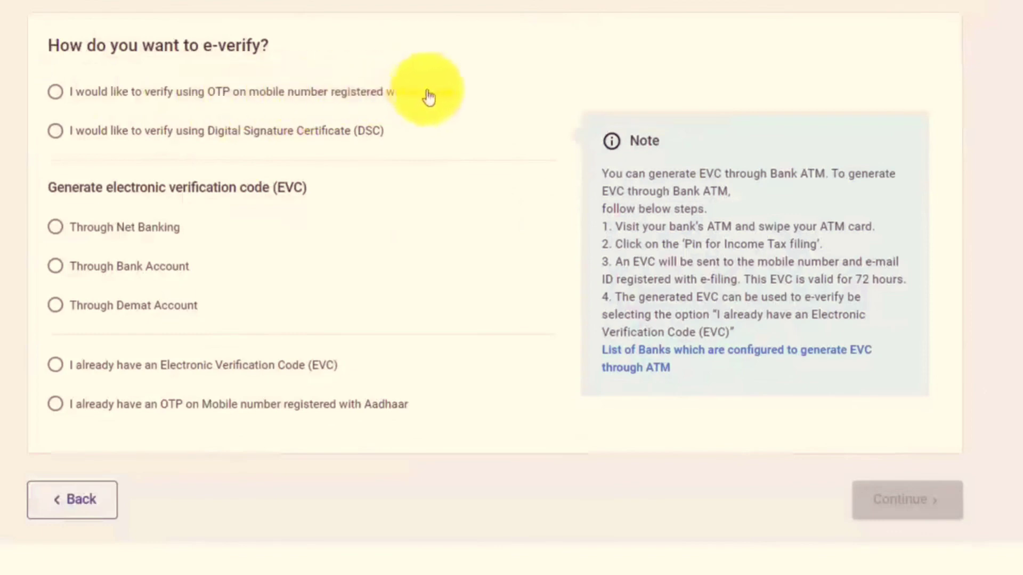
pyautogui.click(59, 97)
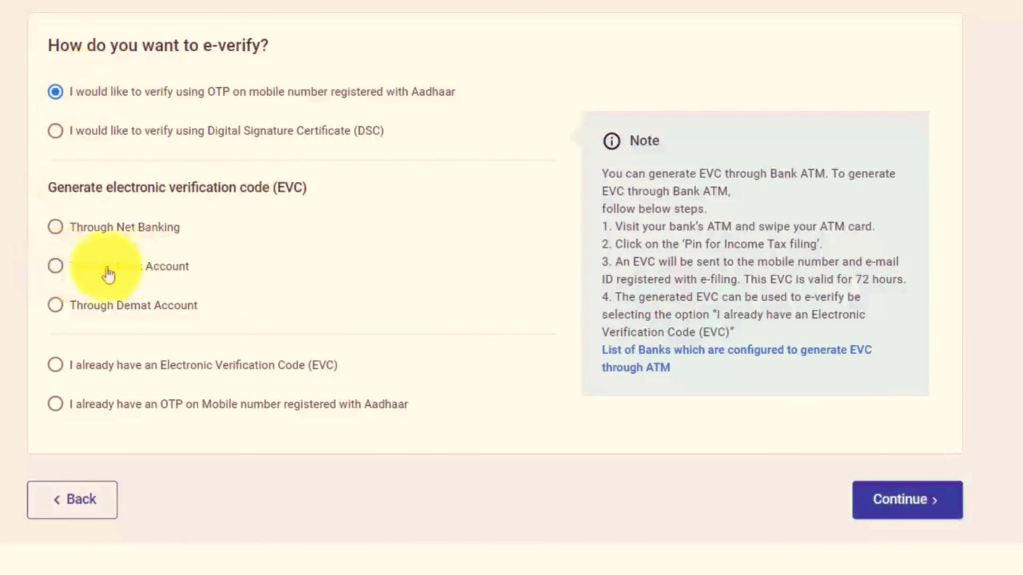
pyautogui.click(56, 266)
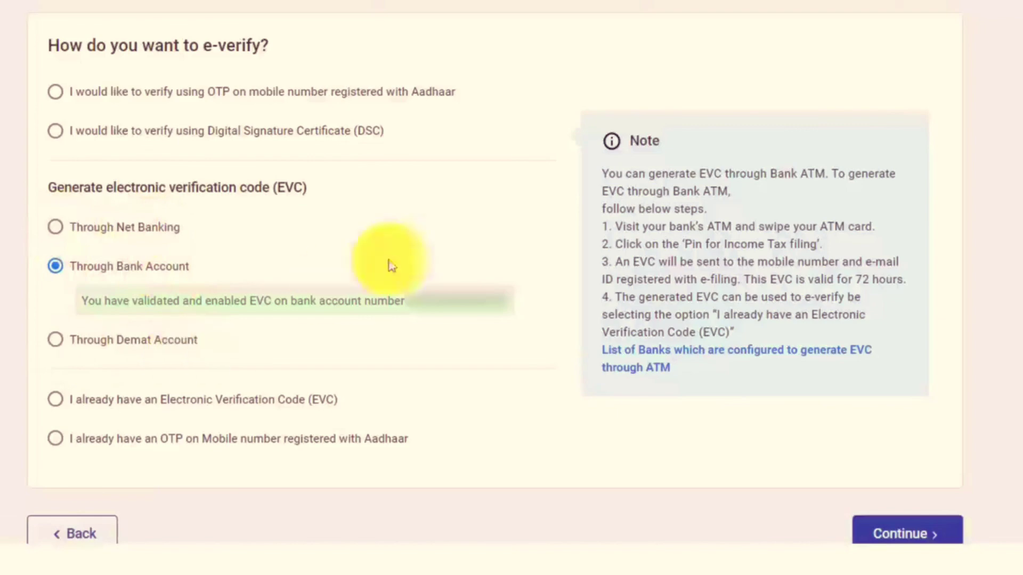
pyautogui.scroll(-2, 229, 229)
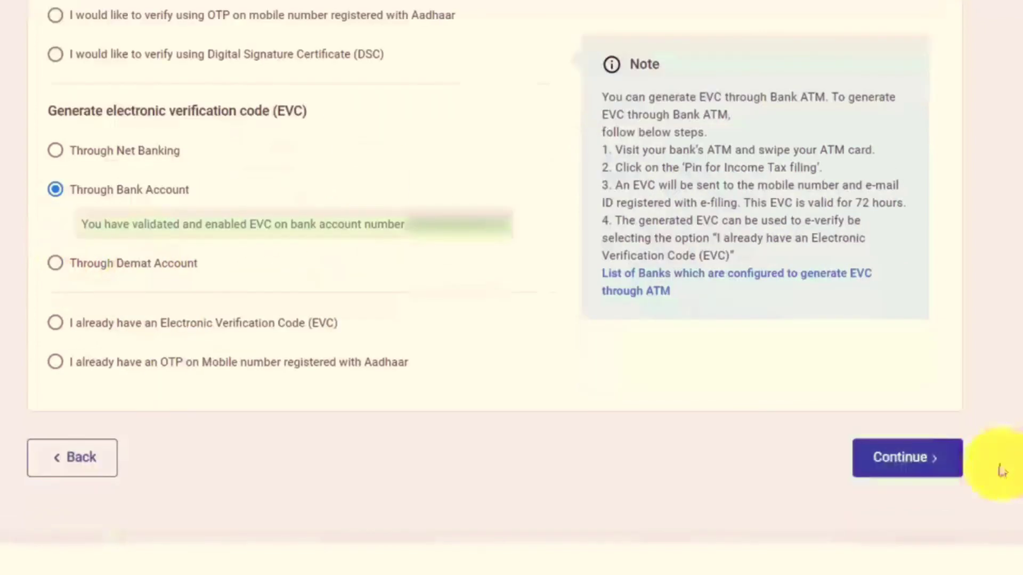
pyautogui.click(908, 459)
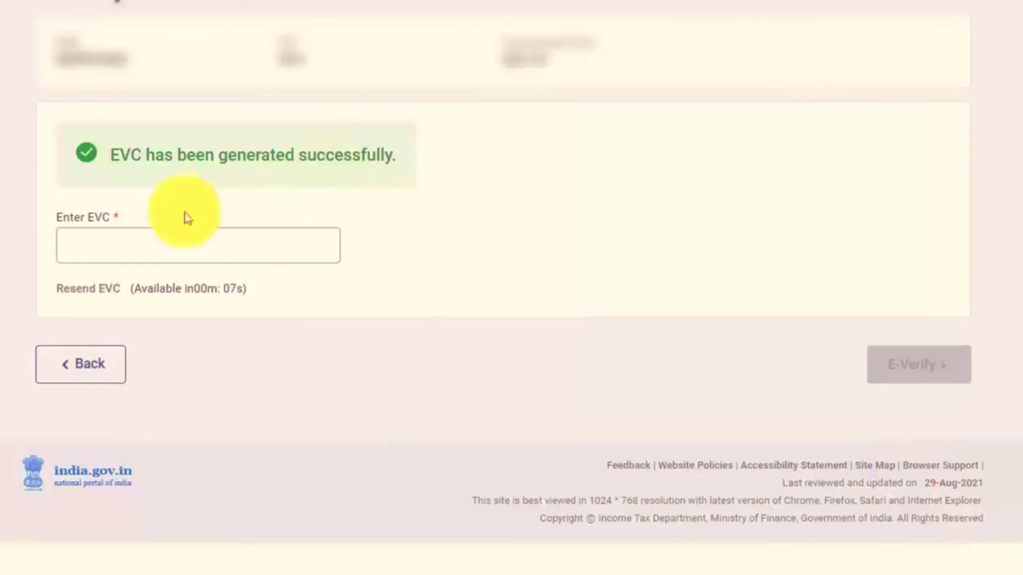
# Paste the received EVC into the Enter EVC field and e-verify the return.
pyautogui.click(191, 251)
pyautogui.hotkey('ctrl', 'v')
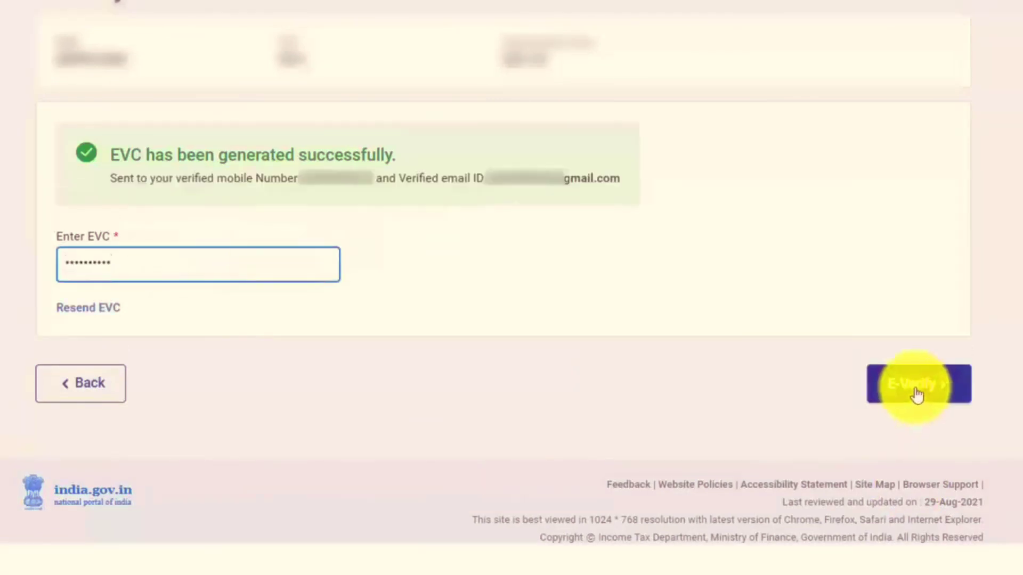
pyautogui.click(917, 394)
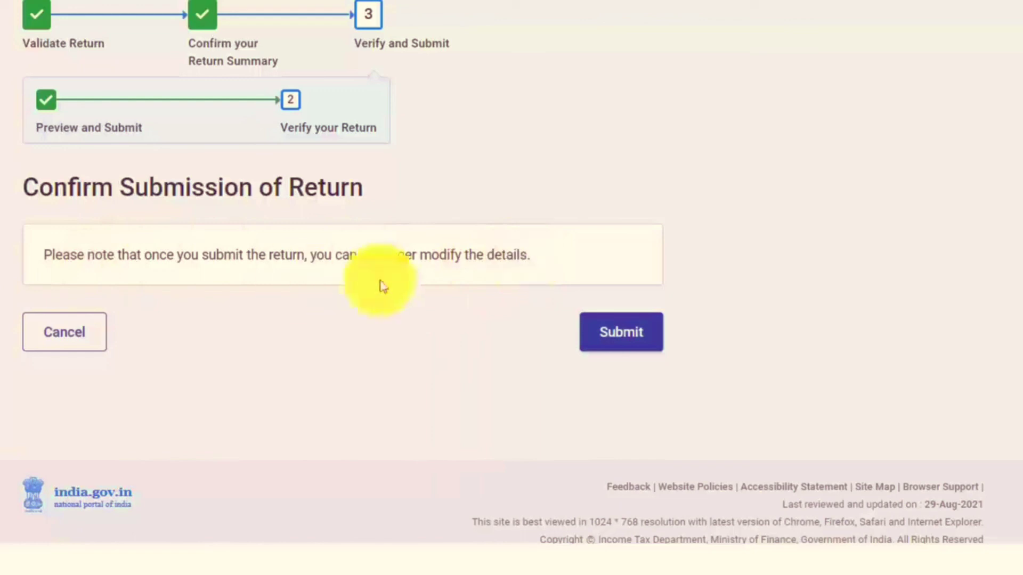
# Submit the e-verified ITR-1 on the Confirm Submission page.
pyautogui.click(629, 341)
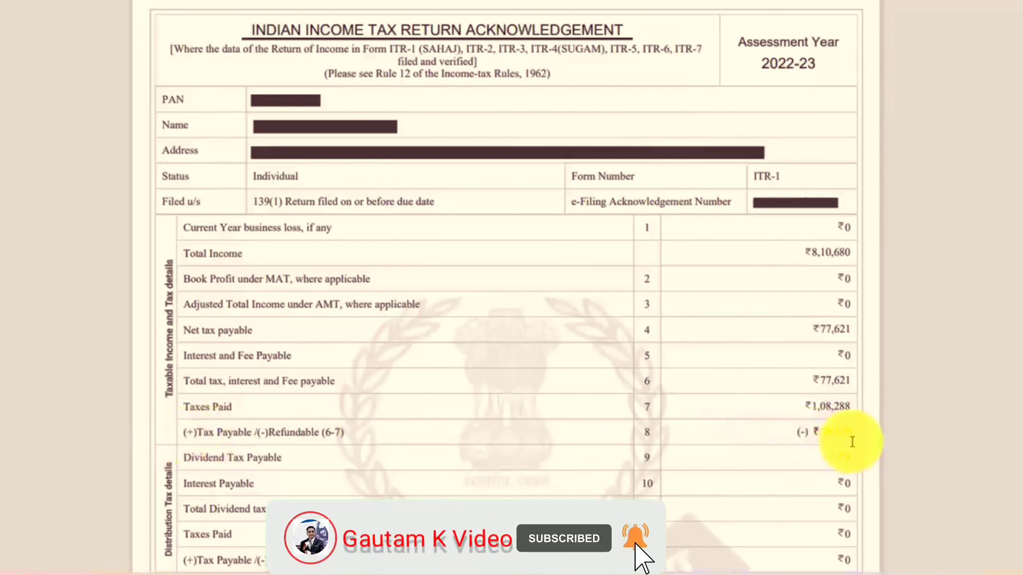
pyautogui.scroll(-7, 852, 442)
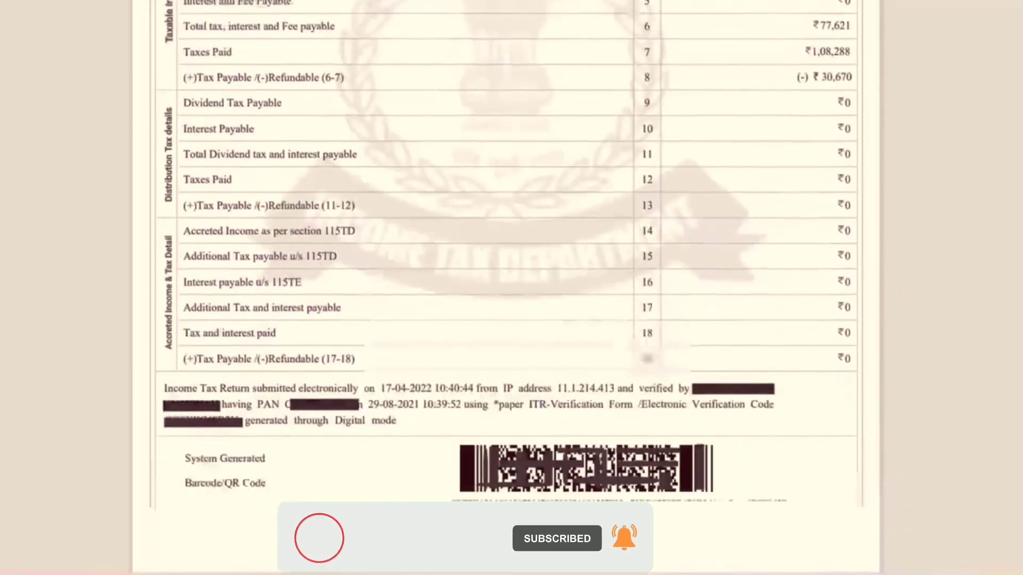
pyautogui.scroll(-1, 308, 507)
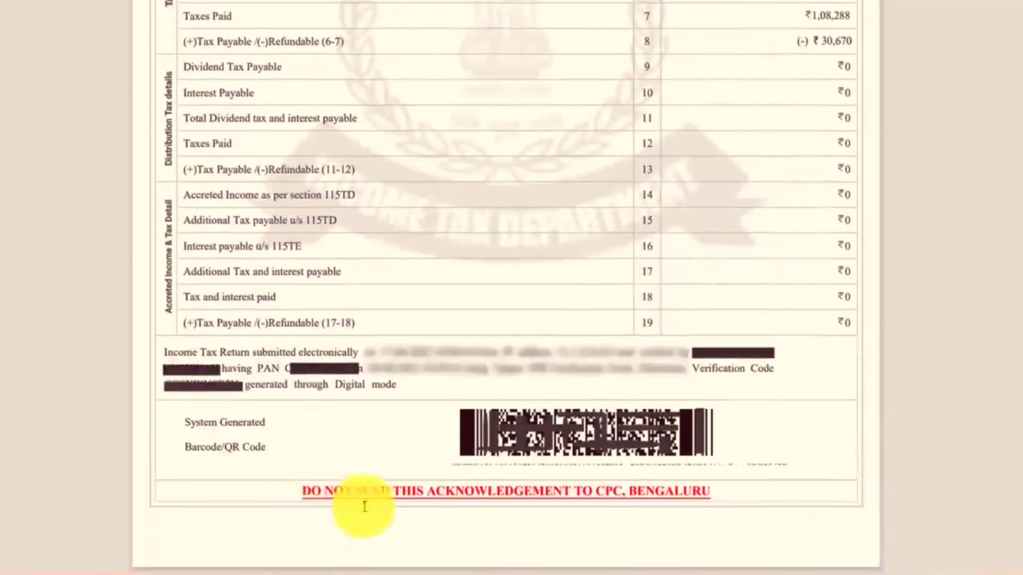